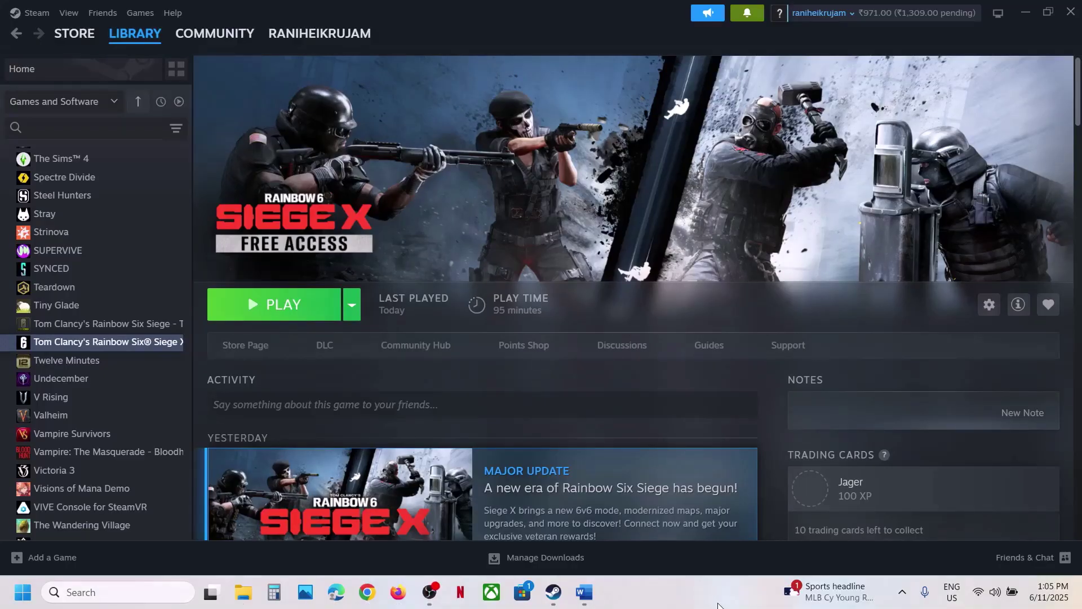
- Review the Word notes, highlighting the heading 'Uninstall and reinstall BattlEye'
left_click(22, 591)
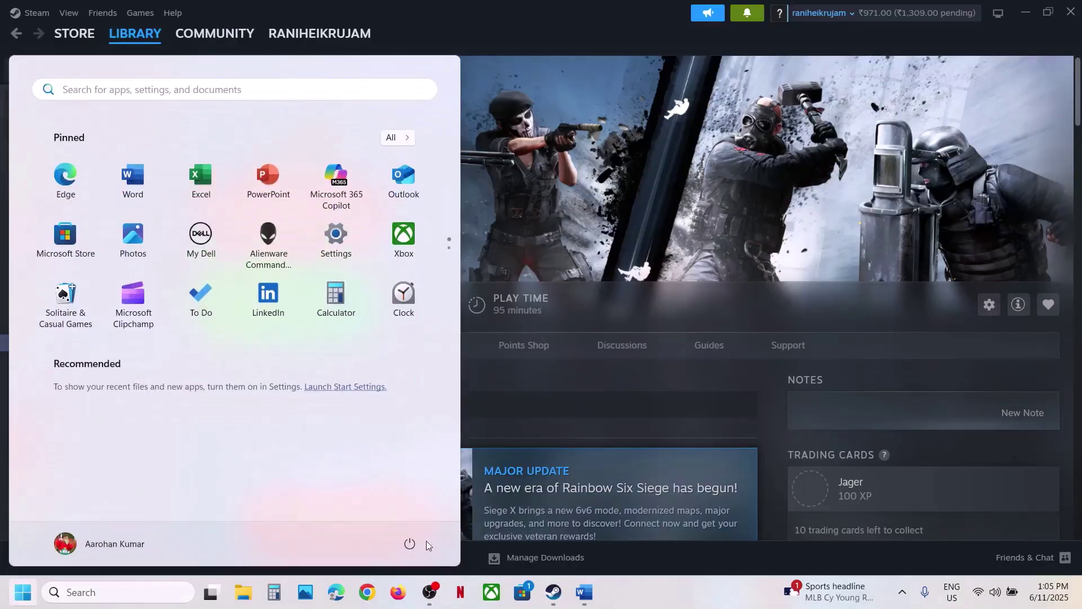
left_click(410, 543)
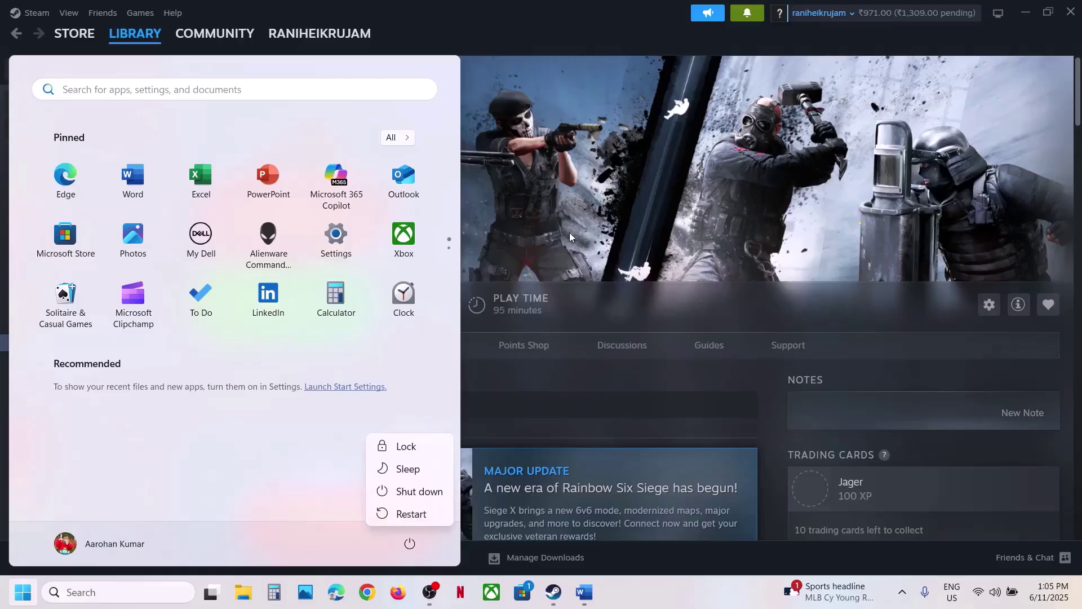
key("Escape")
key("Escape")
left_click(585, 592)
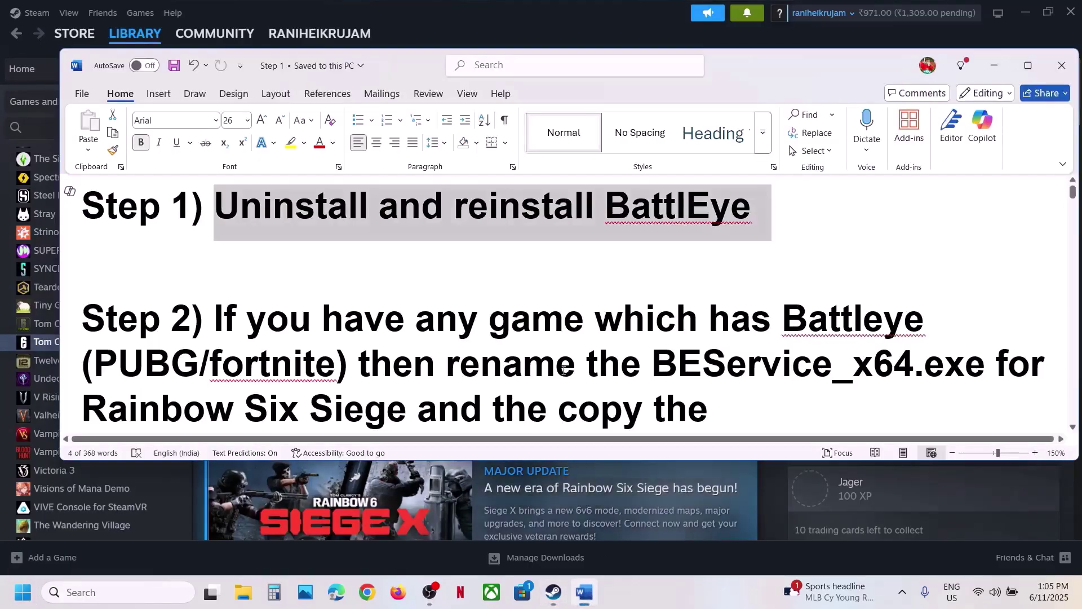
left_click_drag(217, 207, 664, 206)
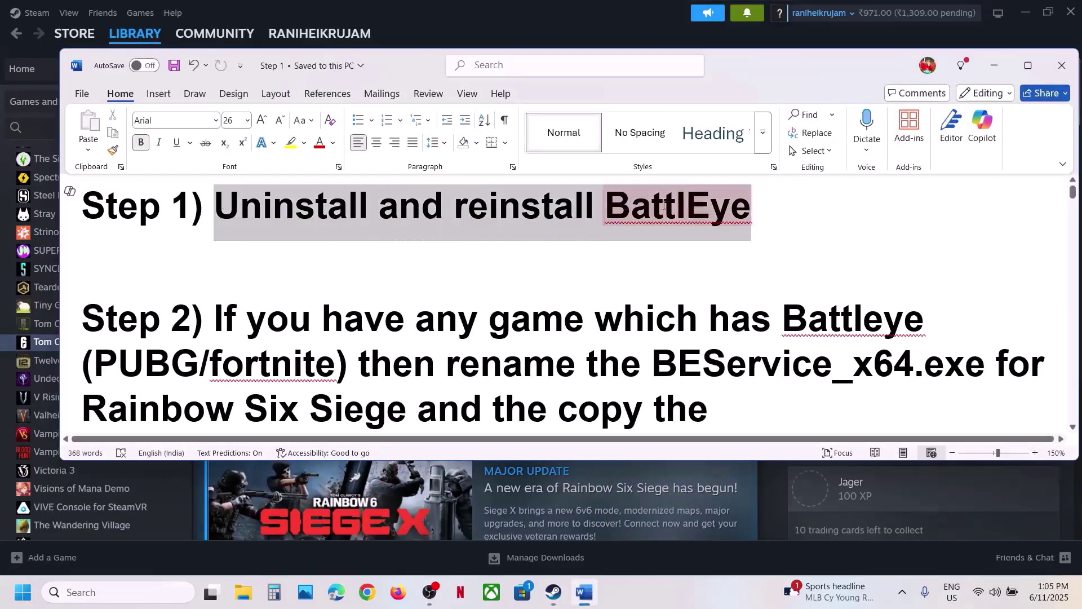
- Browse the local files of Siege X from the Steam library via Manage
left_click(500, 13)
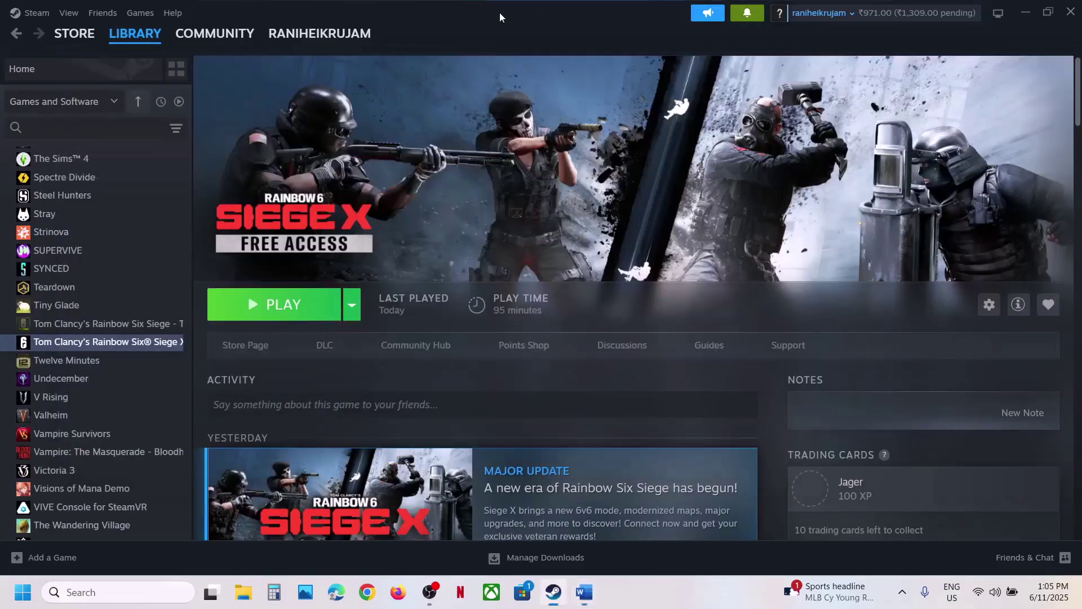
right_click(132, 346)
mouse_move(189, 431)
left_click(321, 454)
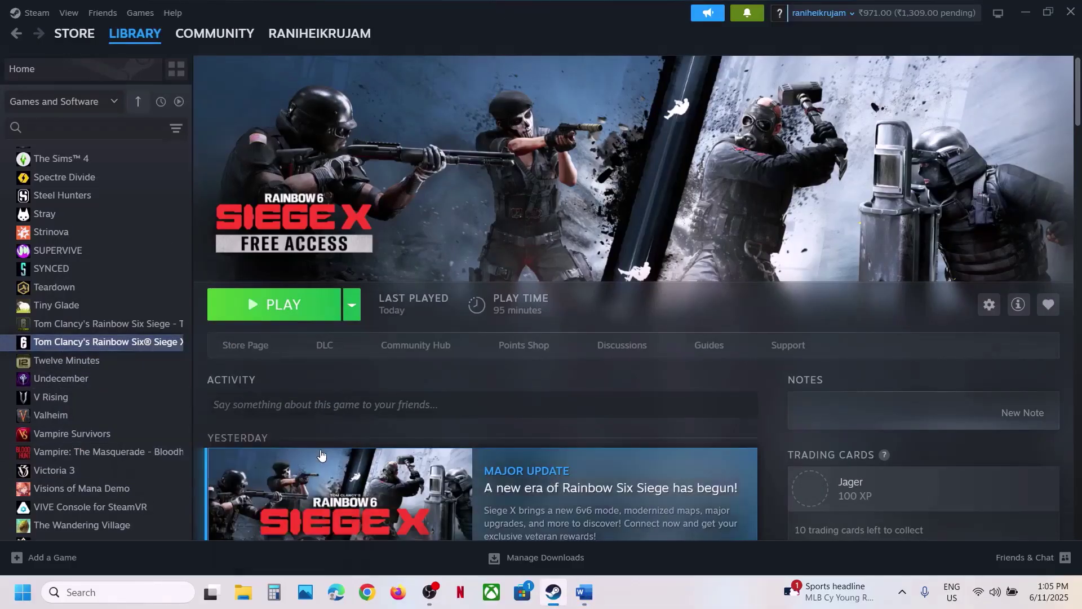
- In the BattlEye folder, run Uninstall_BattlEye as administrator and approve the prompt
double_click(150, 119)
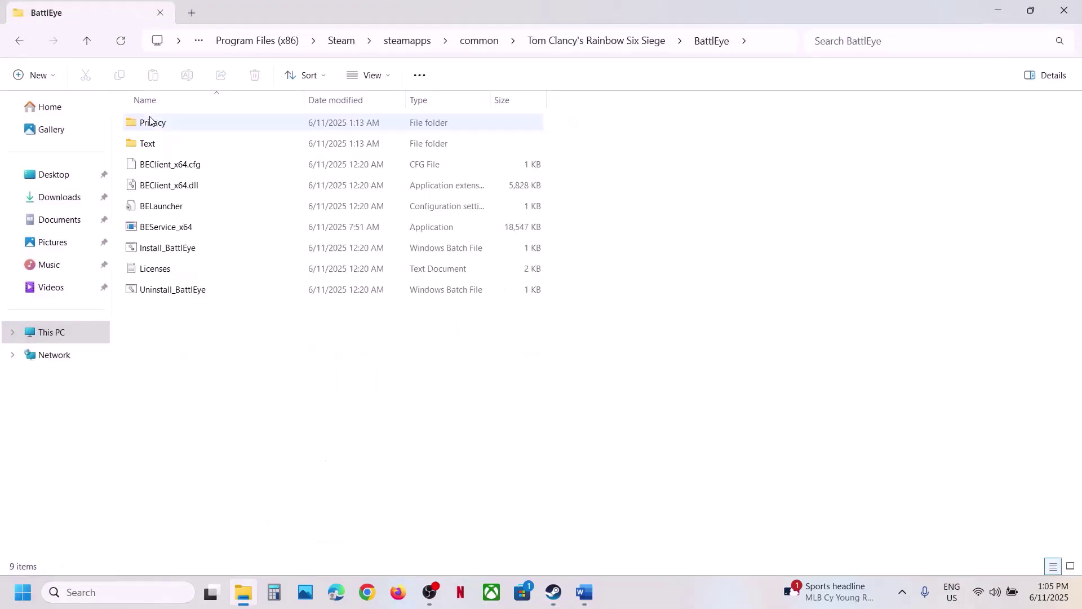
left_click(168, 290)
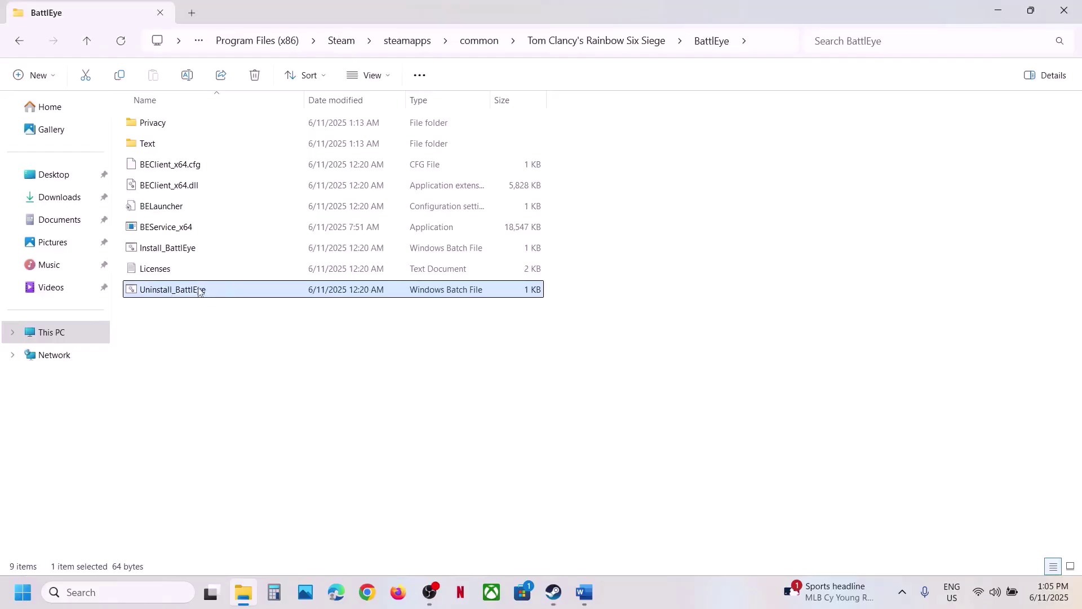
right_click(186, 299)
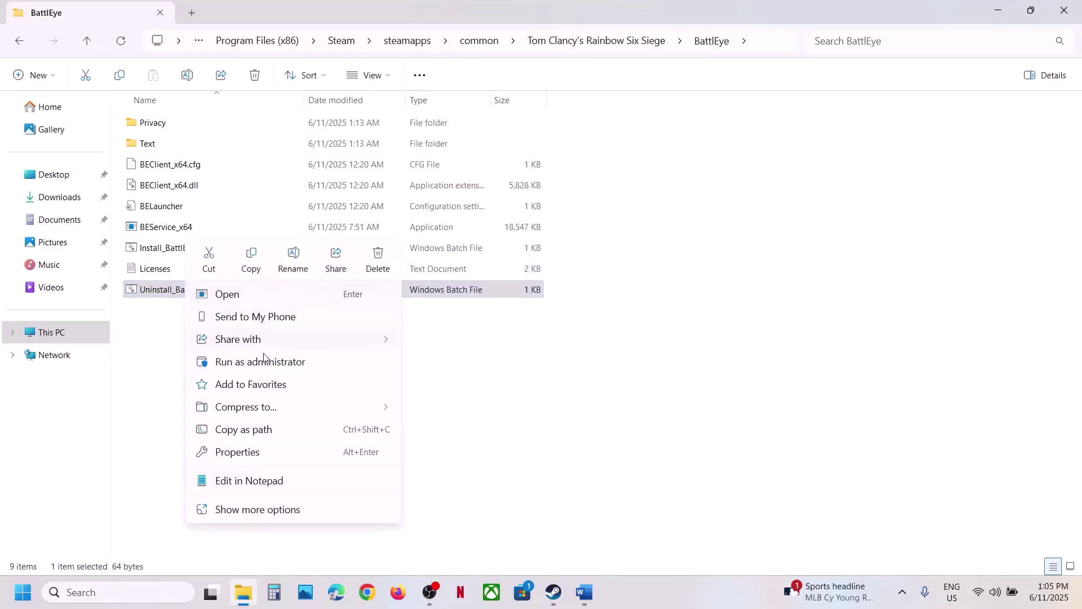
left_click(282, 372)
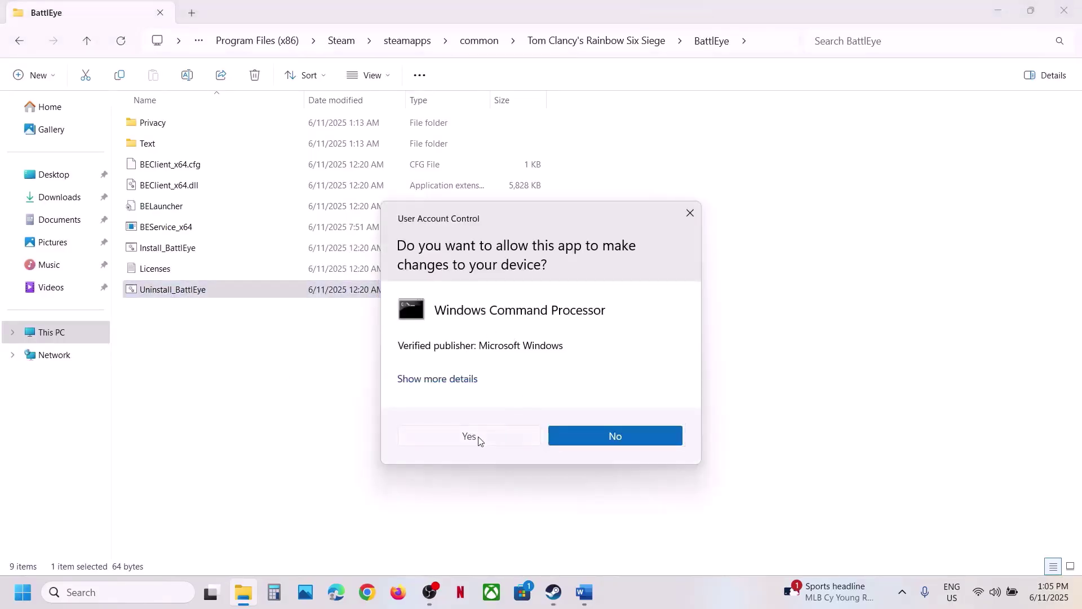
left_click(471, 437)
- Run Install_BattlEye as administrator, approve the prompt, and return to Steam
left_click(192, 254)
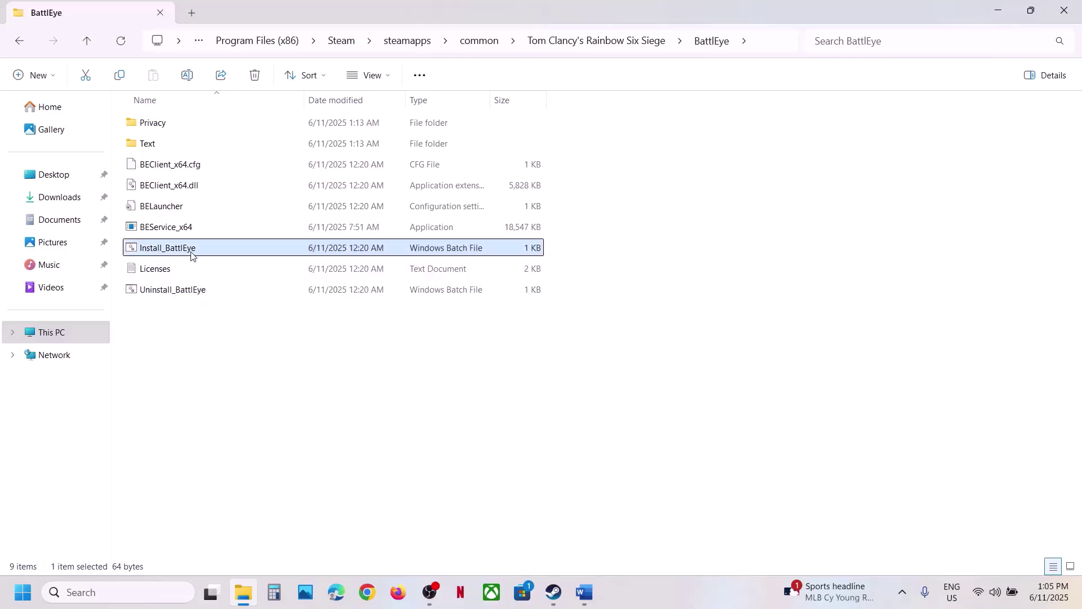
right_click(180, 251)
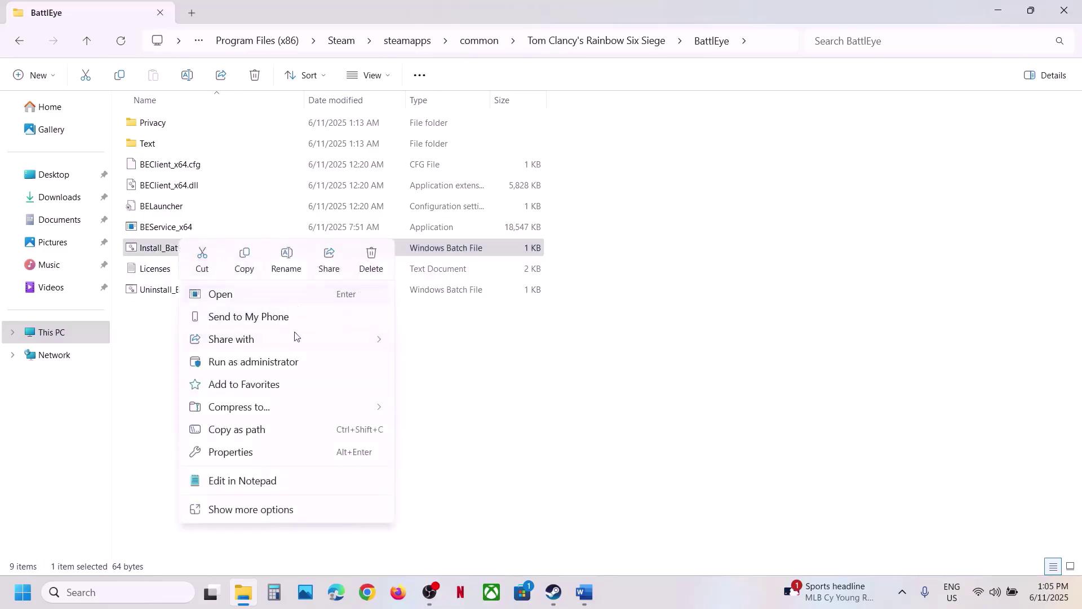
left_click(255, 363)
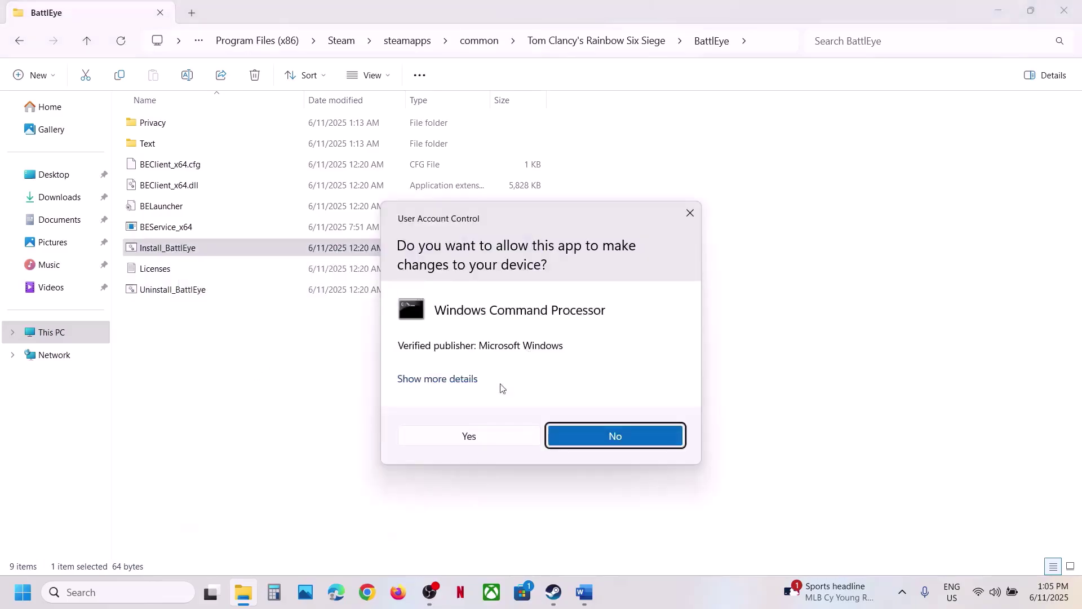
left_click(468, 435)
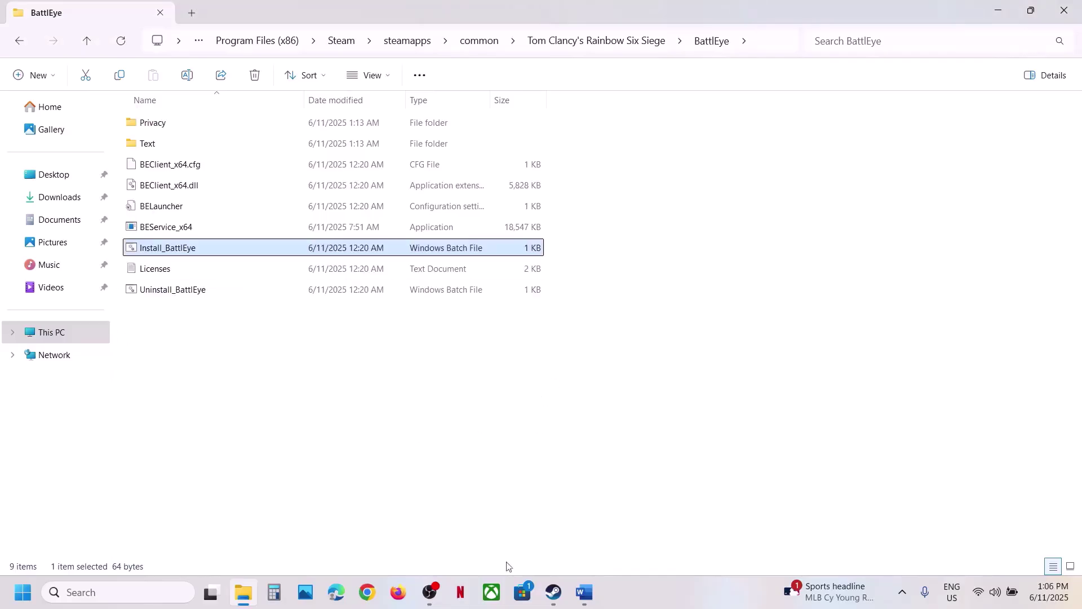
left_click(552, 602)
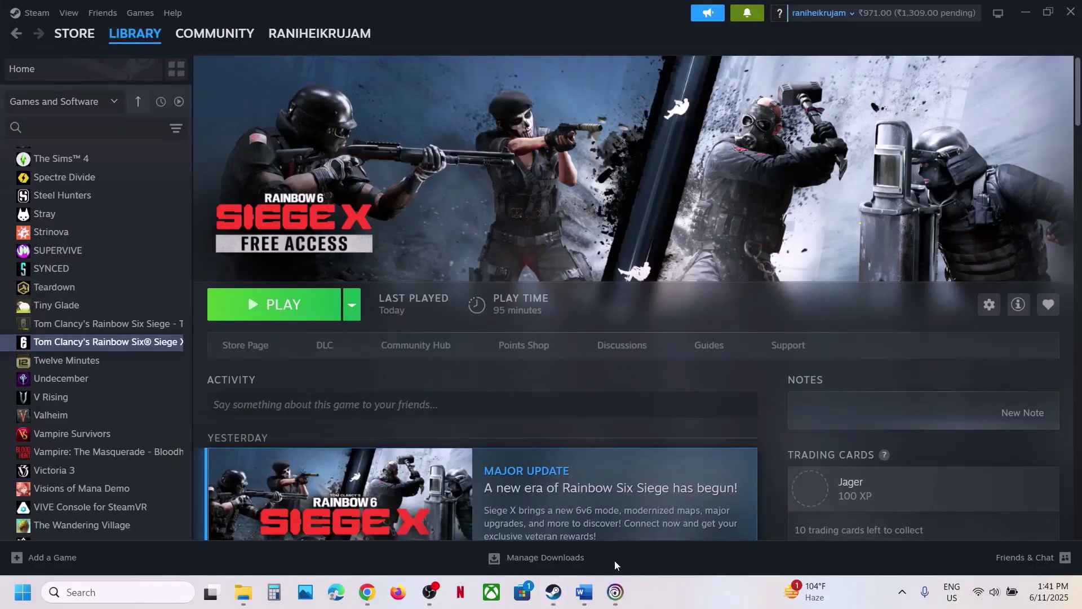
- Rerun Uninstall_BattlEye as administrator from the BattlEye folder window, then go back to Steam
left_click(615, 560)
mouse_move(248, 590)
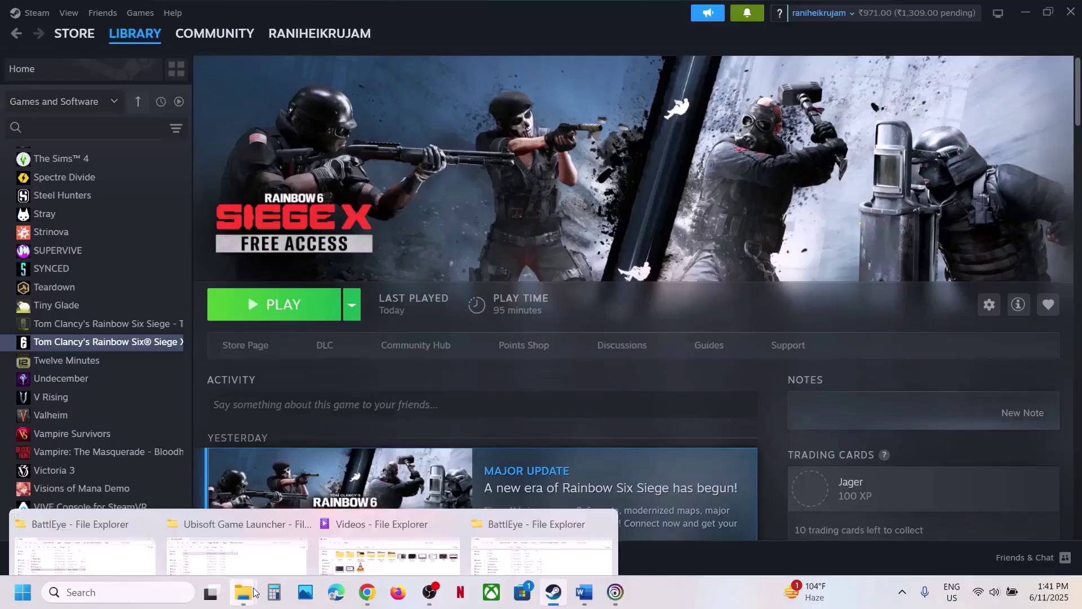
left_click(547, 508)
left_click(189, 316)
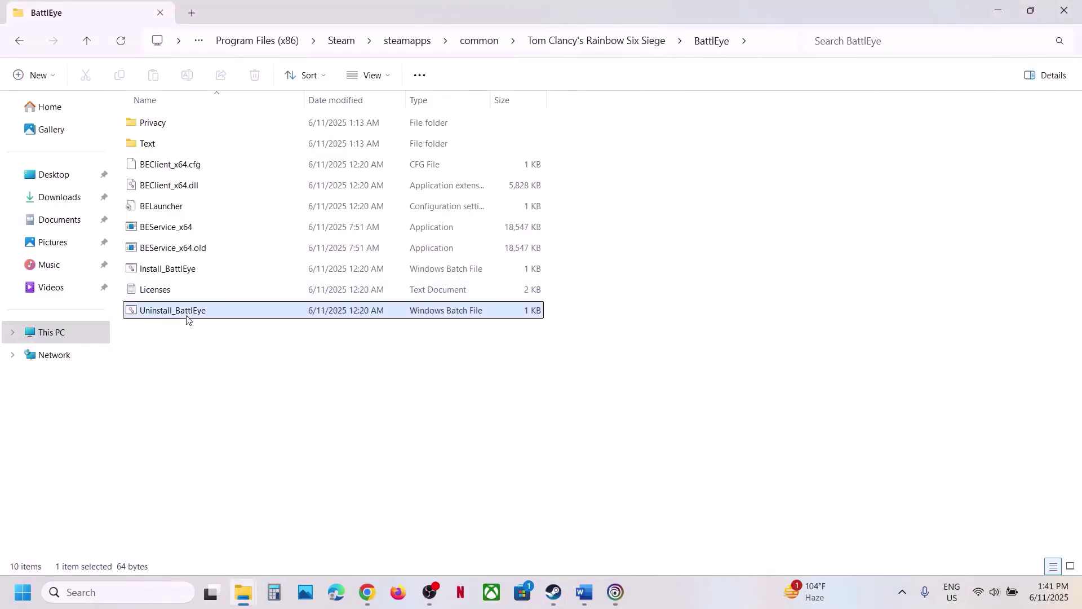
right_click(189, 317)
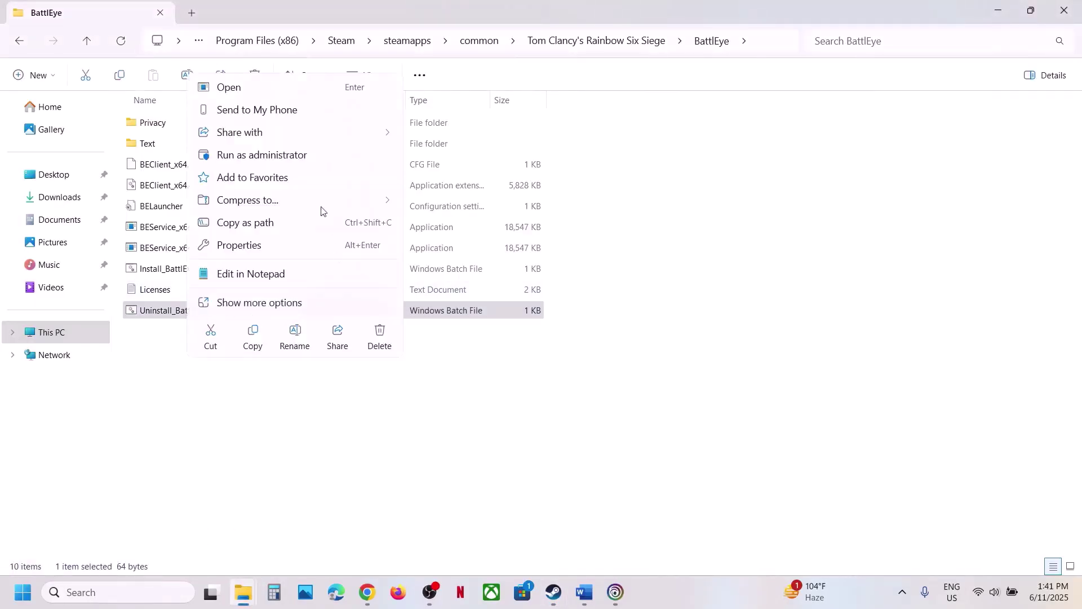
left_click(278, 156)
left_click(485, 443)
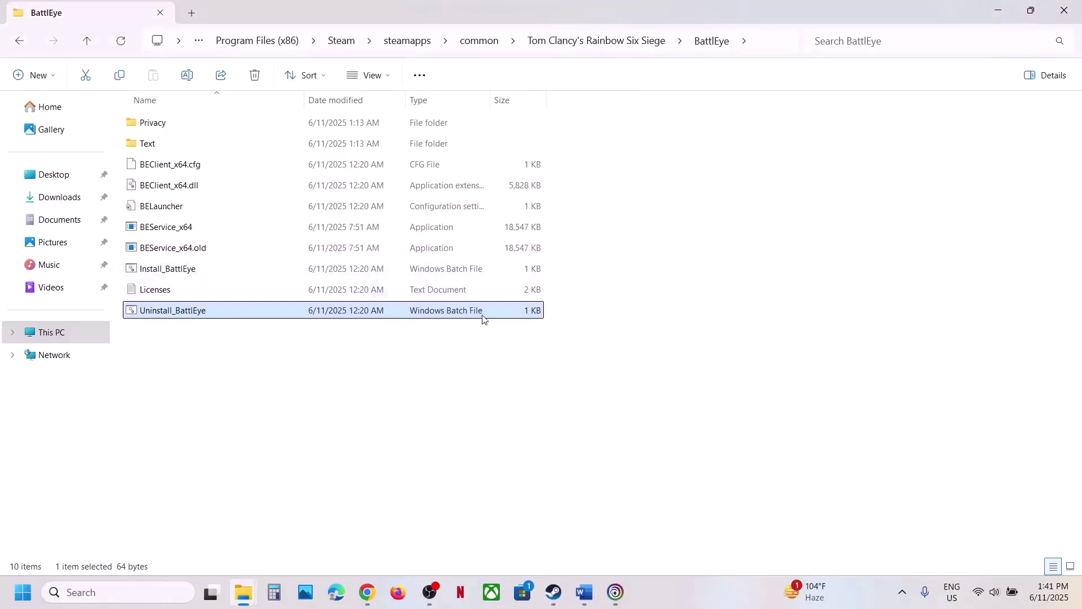
left_click(553, 592)
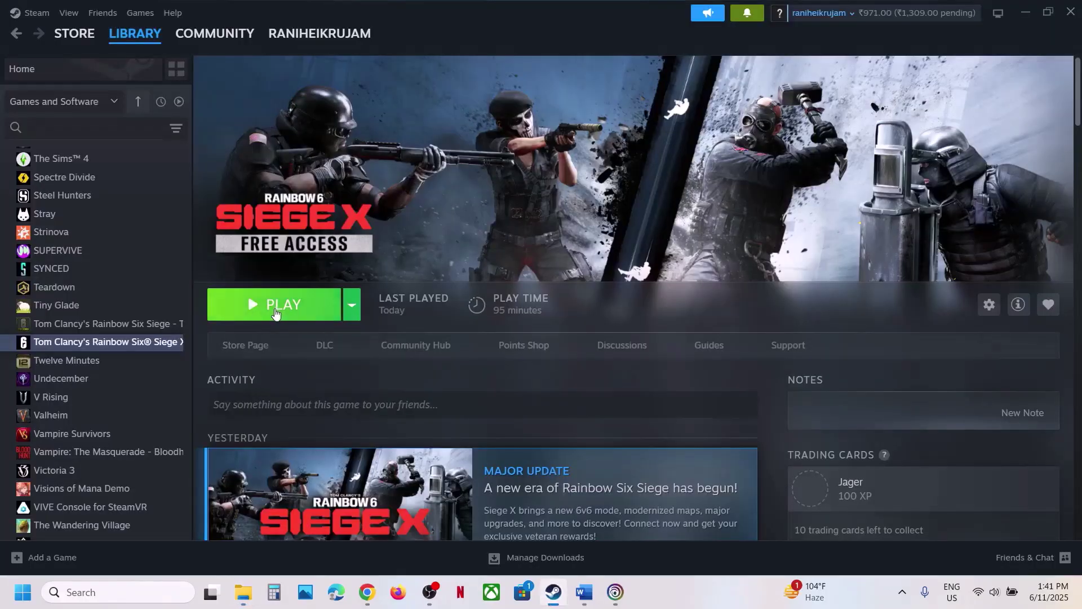
- Play Rainbow Six Siege X and approve the Steam Client Service UAC prompt
left_click(276, 310)
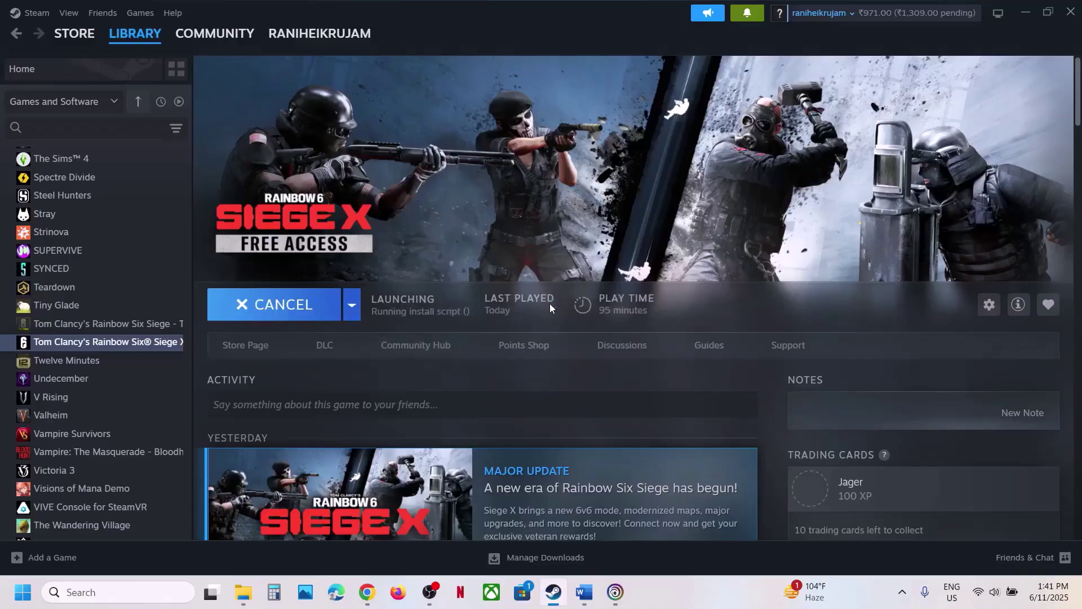
left_click(496, 418)
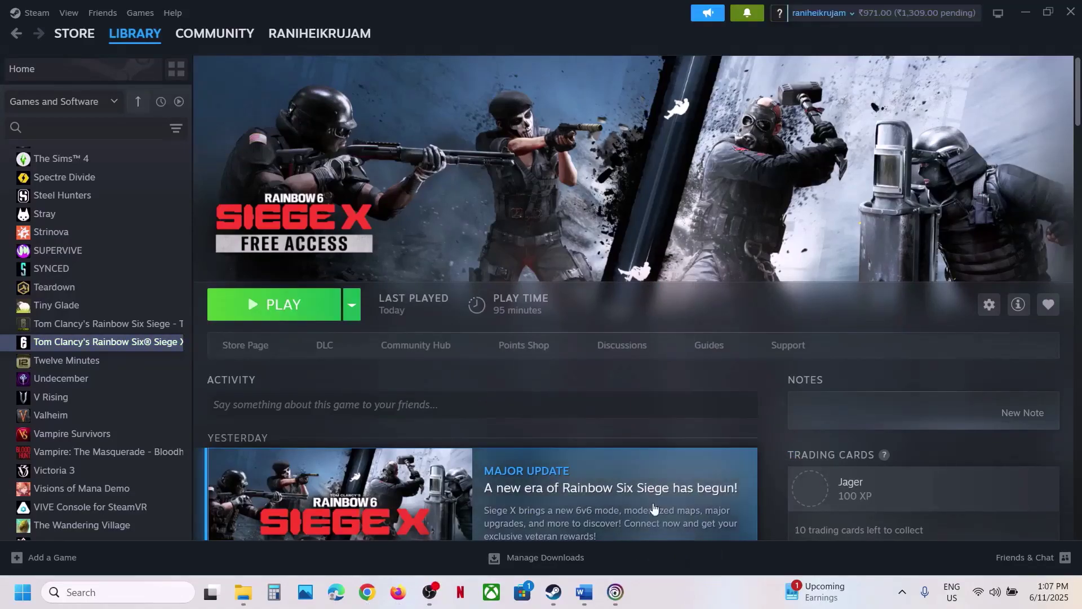
- Show the Installation properties of Siege X in Ubisoft Connect
left_click(616, 592)
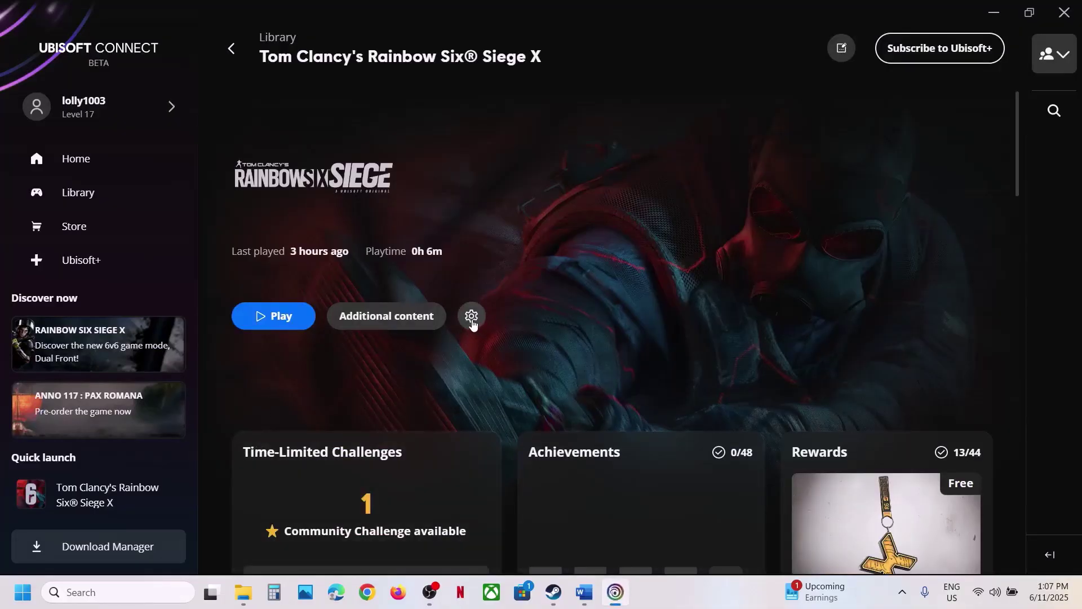
left_click(471, 316)
left_click(512, 364)
left_click(195, 204)
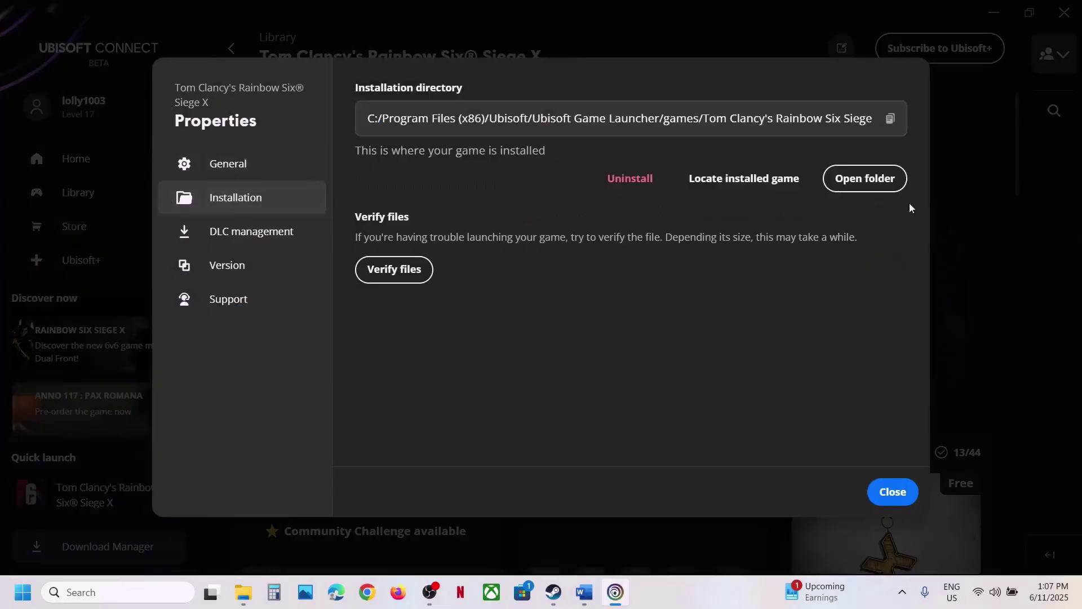
- Open the install folder's BattlEye subfolder, then close it and the properties dialog
left_click(863, 179)
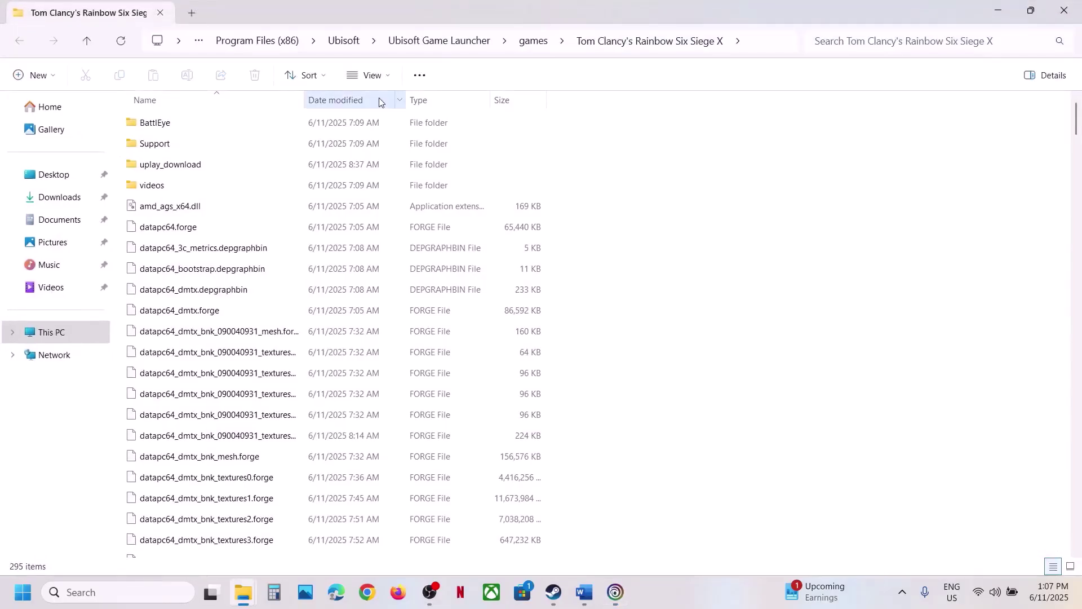
double_click(145, 122)
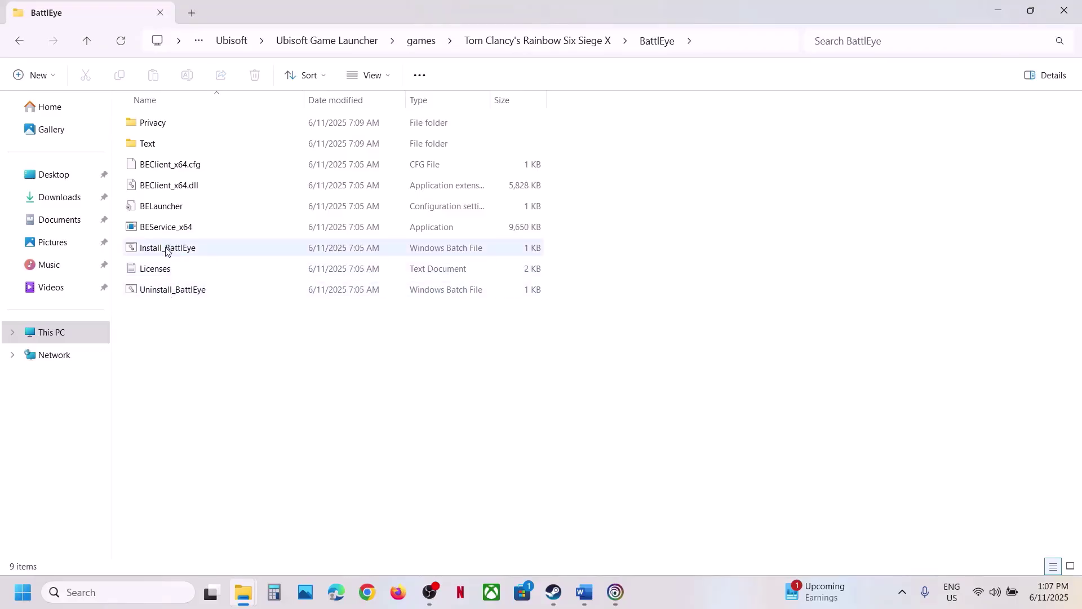
left_click(1064, 12)
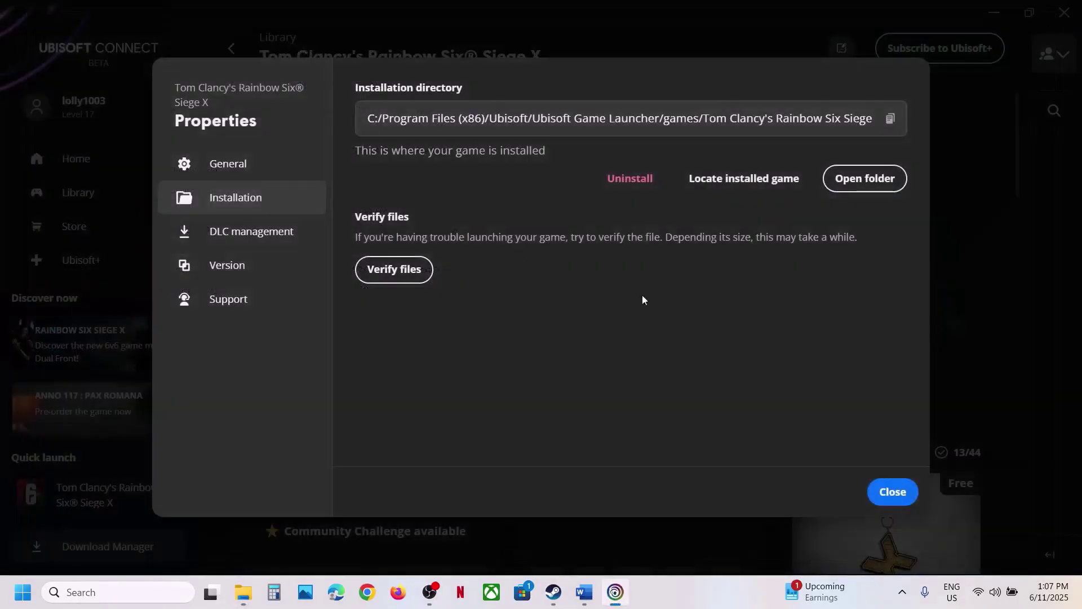
left_click(892, 491)
- Read Step 2 in the Word guide, highlighting Rainbow Six Siege and BEService_x64
left_click(584, 591)
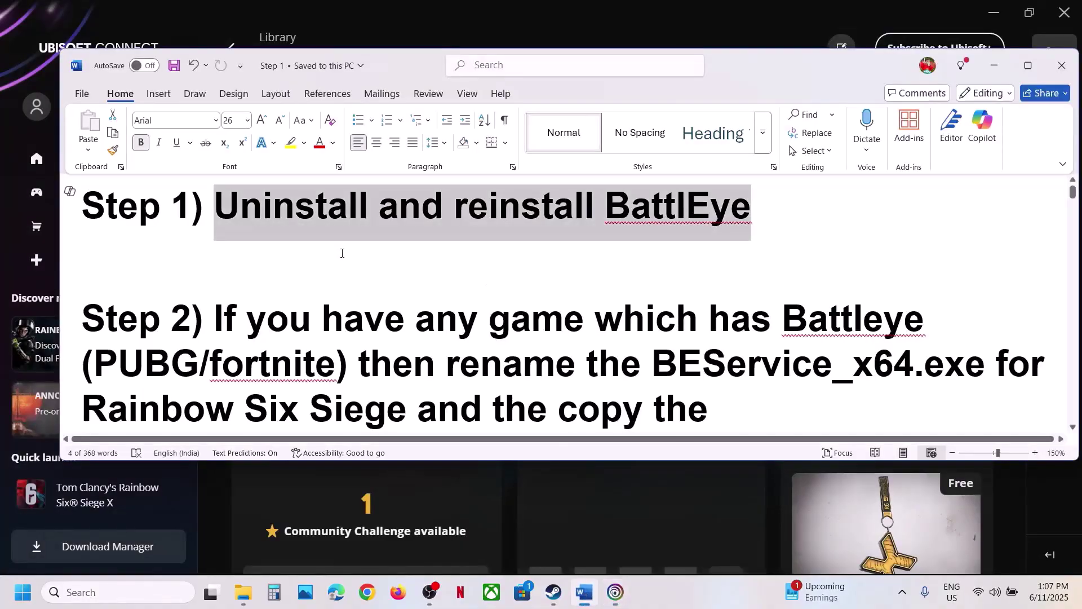
scroll(341, 253, "down", 2)
scroll(377, 341, "up", 1)
scroll(377, 340, "down", 1)
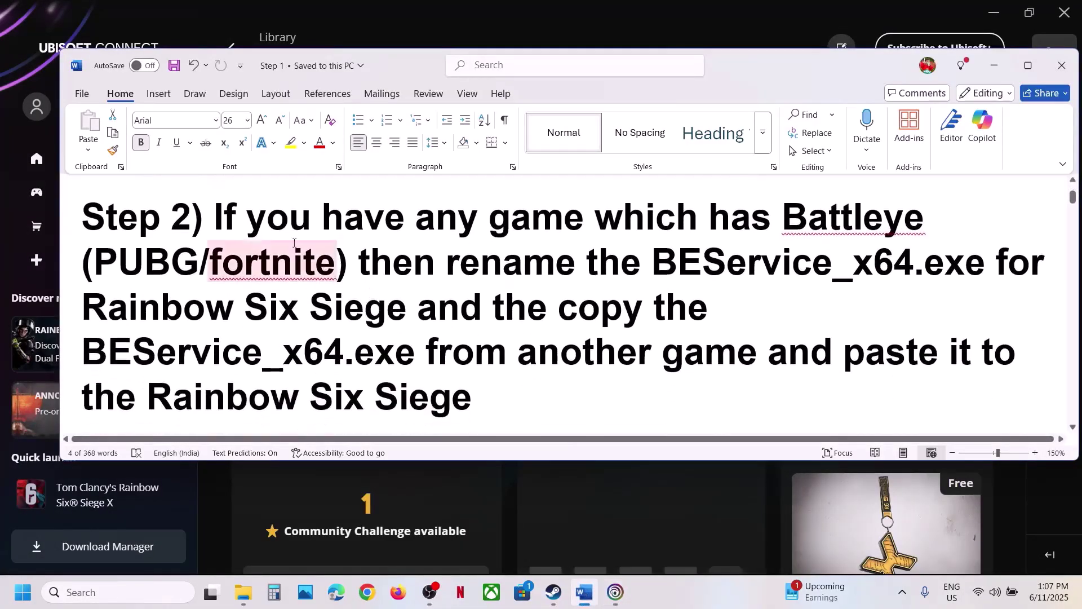
left_click_drag(214, 223, 952, 280)
left_click(358, 263)
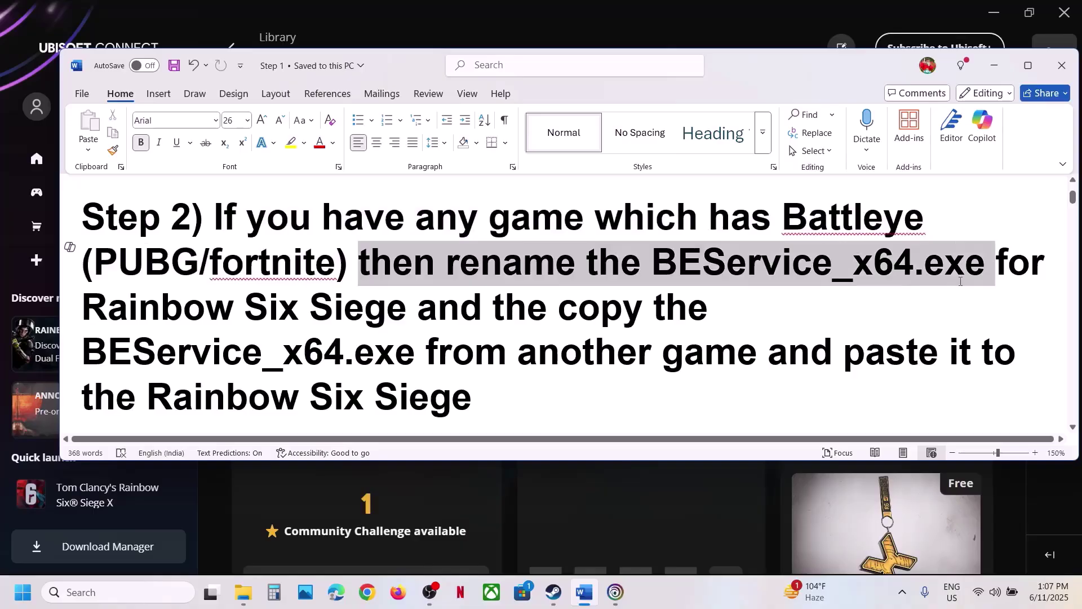
left_click_drag(158, 317, 490, 309)
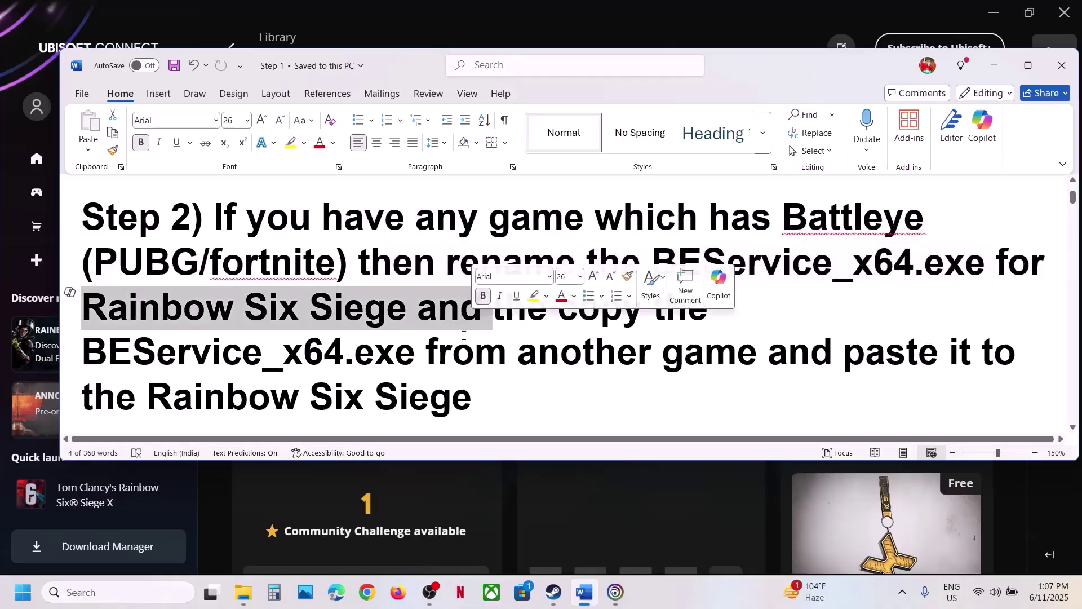
left_click(324, 353)
left_click_drag(114, 356, 327, 356)
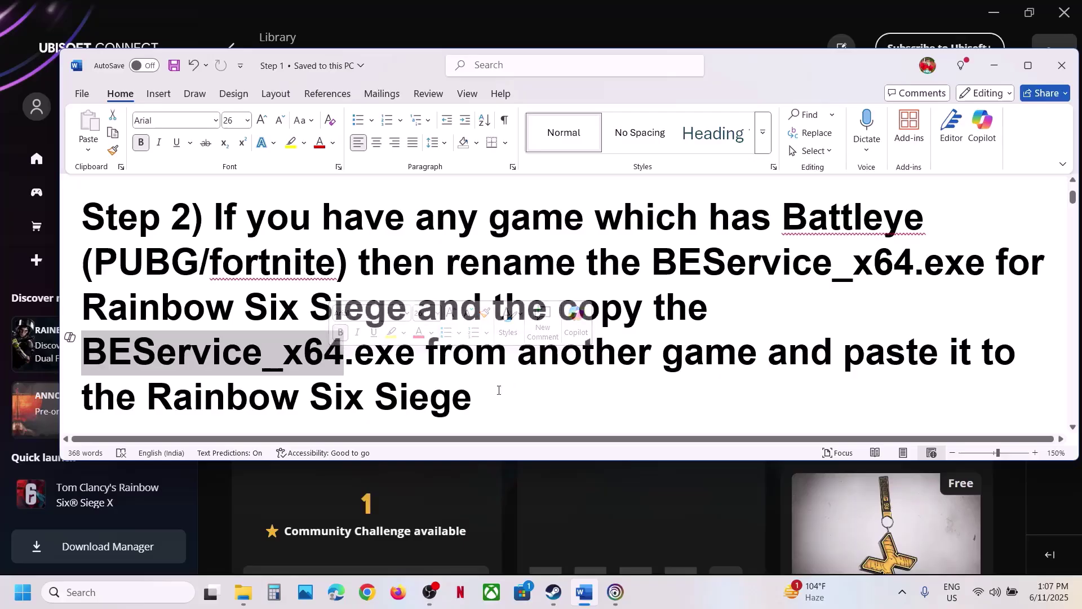
left_click_drag(498, 394, 148, 397)
left_click(501, 5)
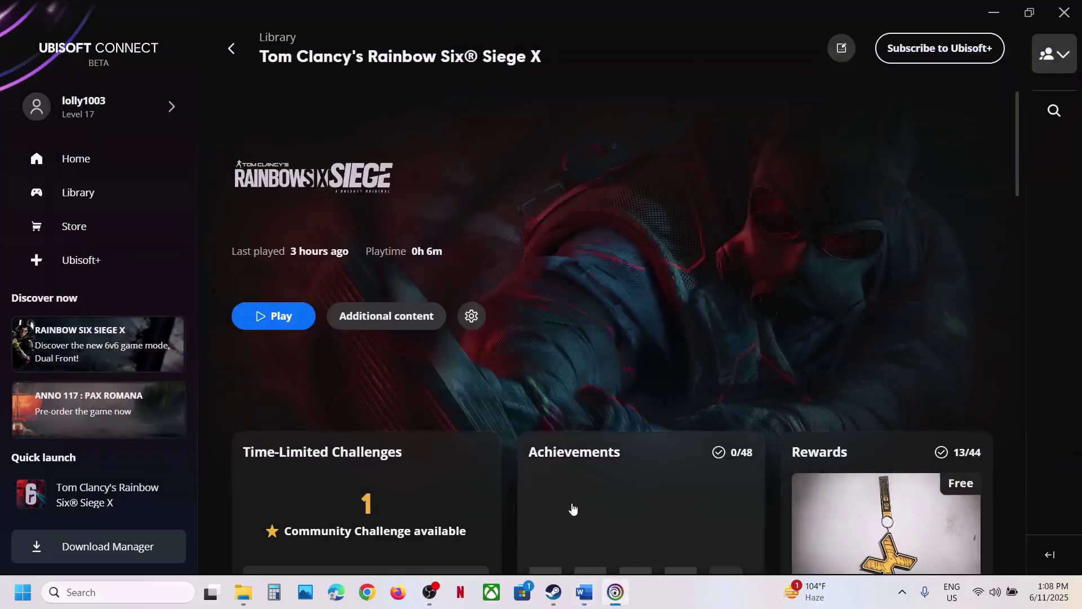
- Browse Rainbow Six Siege X's local files from the Steam library
left_click(554, 591)
right_click(120, 345)
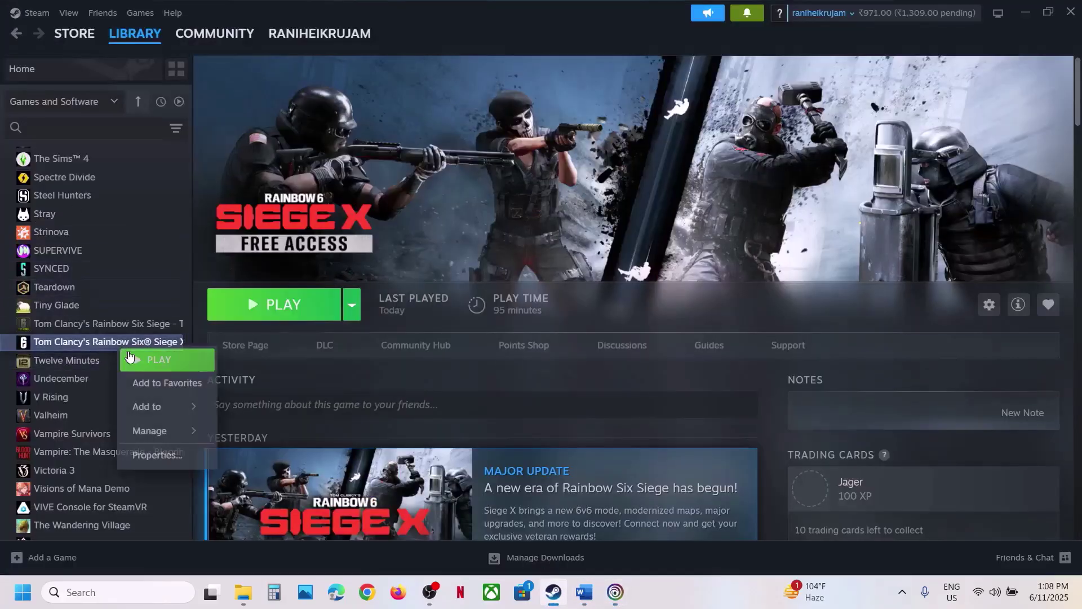
mouse_move(168, 429)
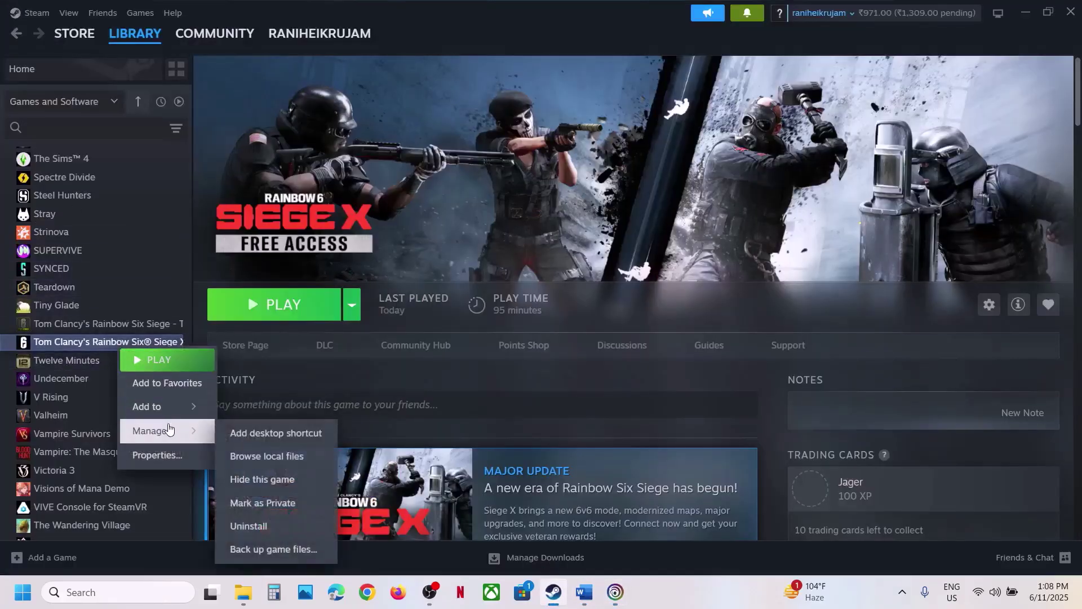
left_click(279, 456)
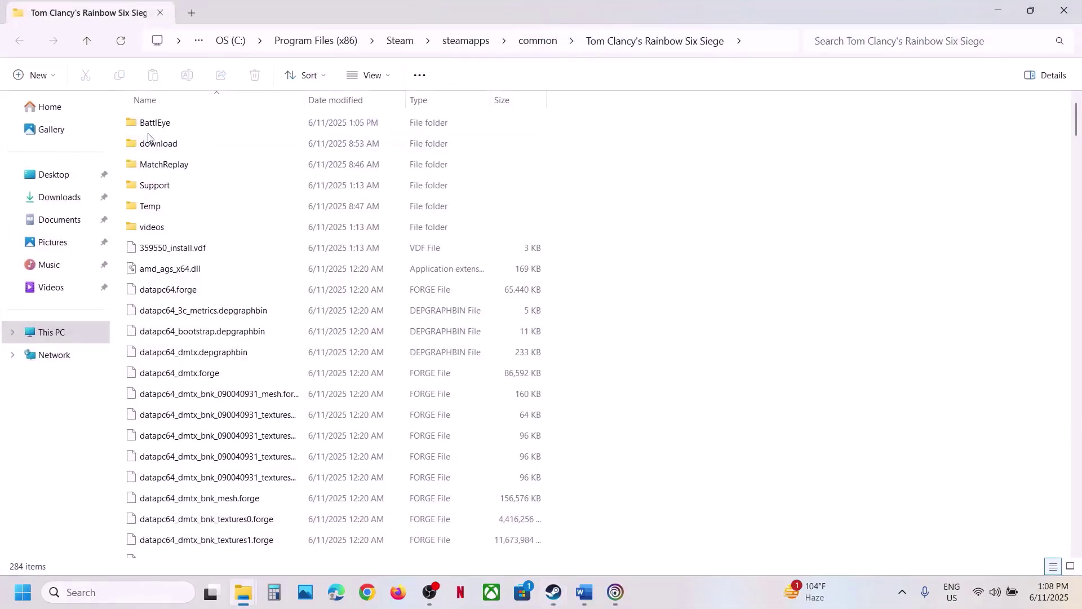
- Rename BattlEye\BEService_x64 to BEService_x64.old and go up two levels to common
left_click(157, 124)
double_click(157, 124)
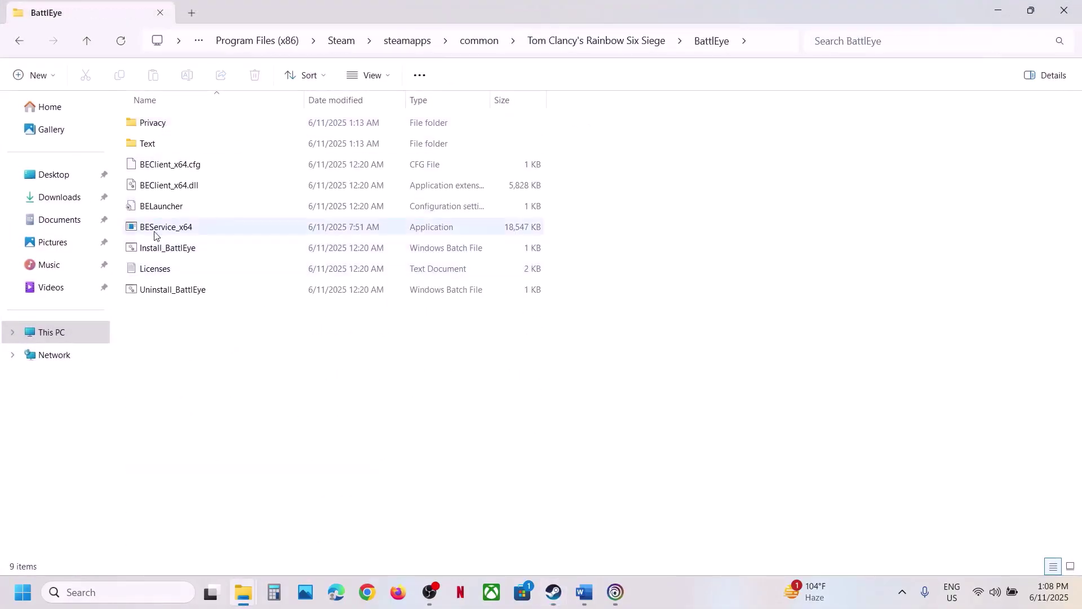
left_click(170, 234)
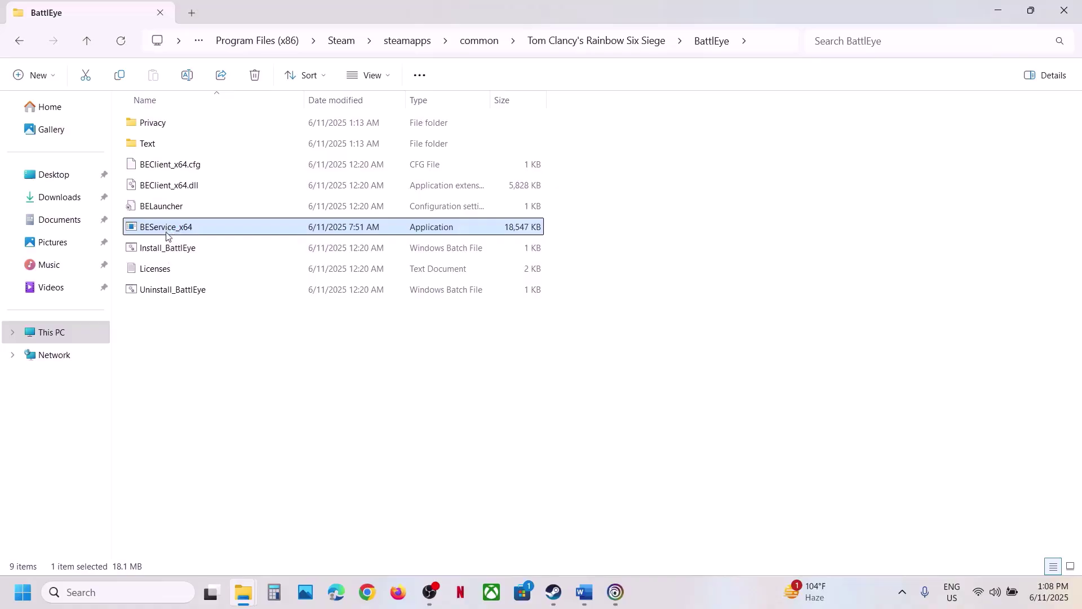
right_click(171, 233)
left_click(287, 236)
left_click(200, 227)
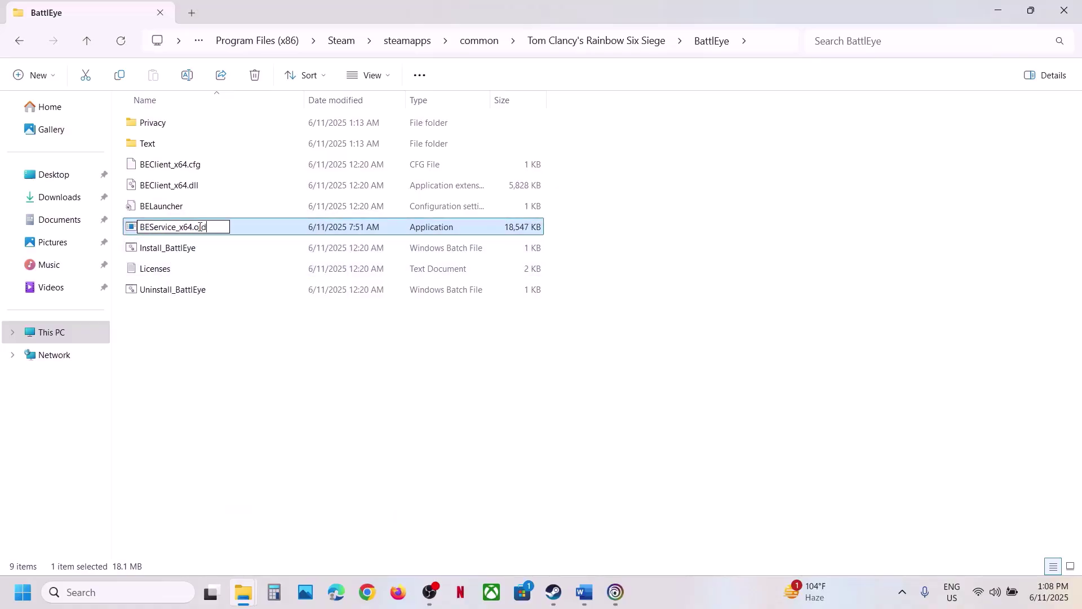
left_click(408, 387)
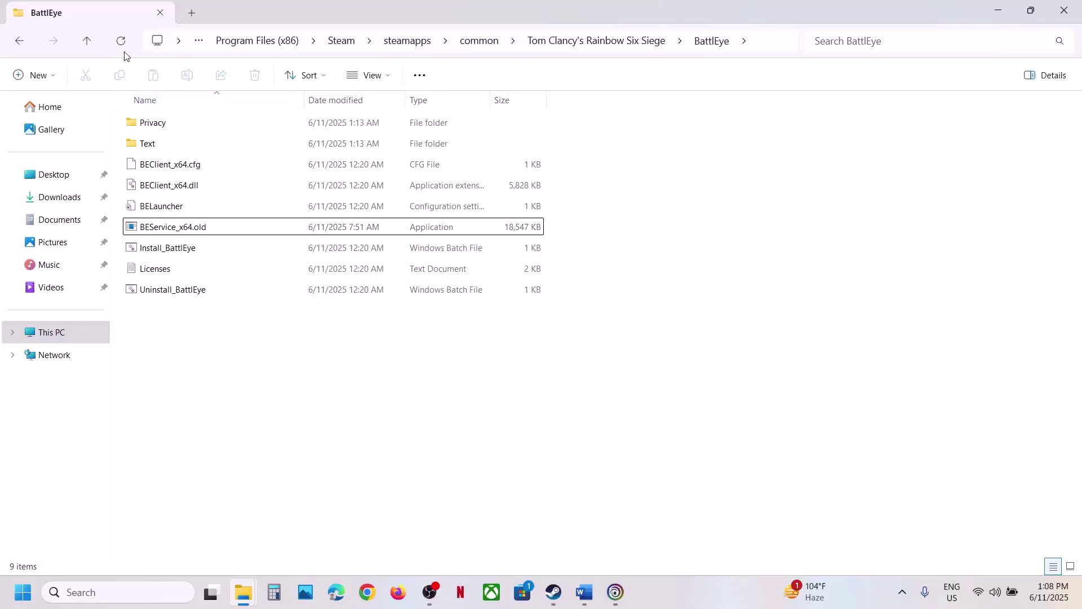
left_click(88, 45)
left_click(89, 45)
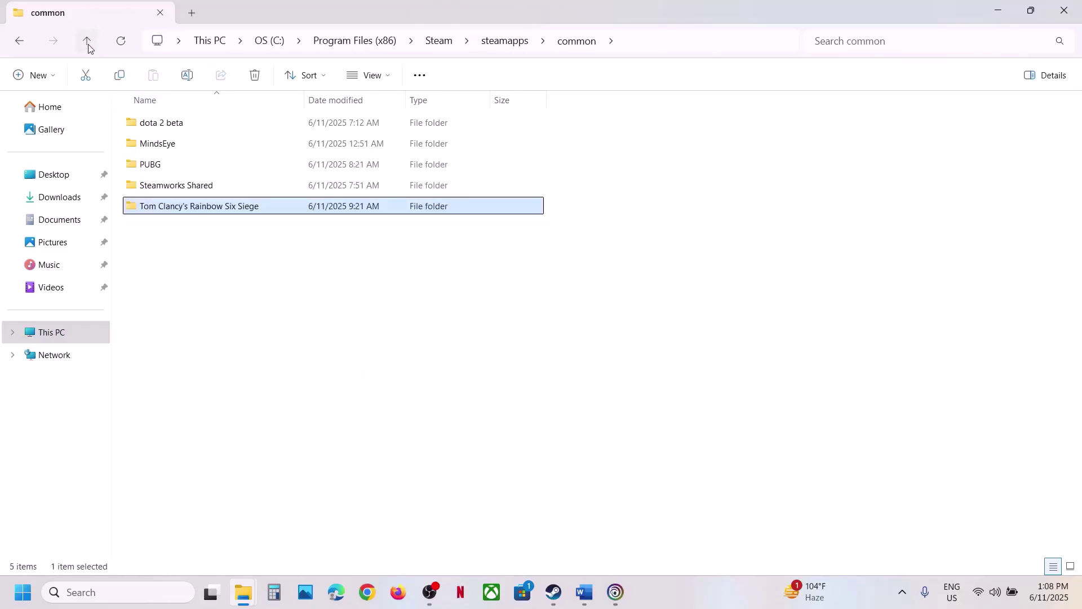
- Copy BEService_x64 from PUBG\TslGame\Binaries\Win64\BattlEye
double_click(163, 165)
double_click(158, 150)
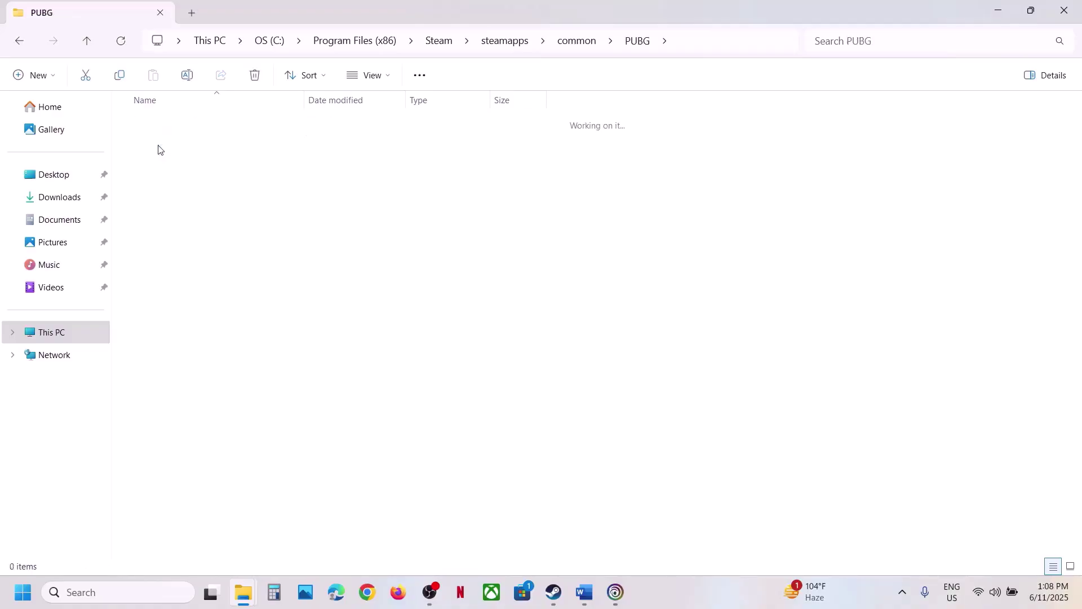
double_click(161, 125)
double_click(162, 146)
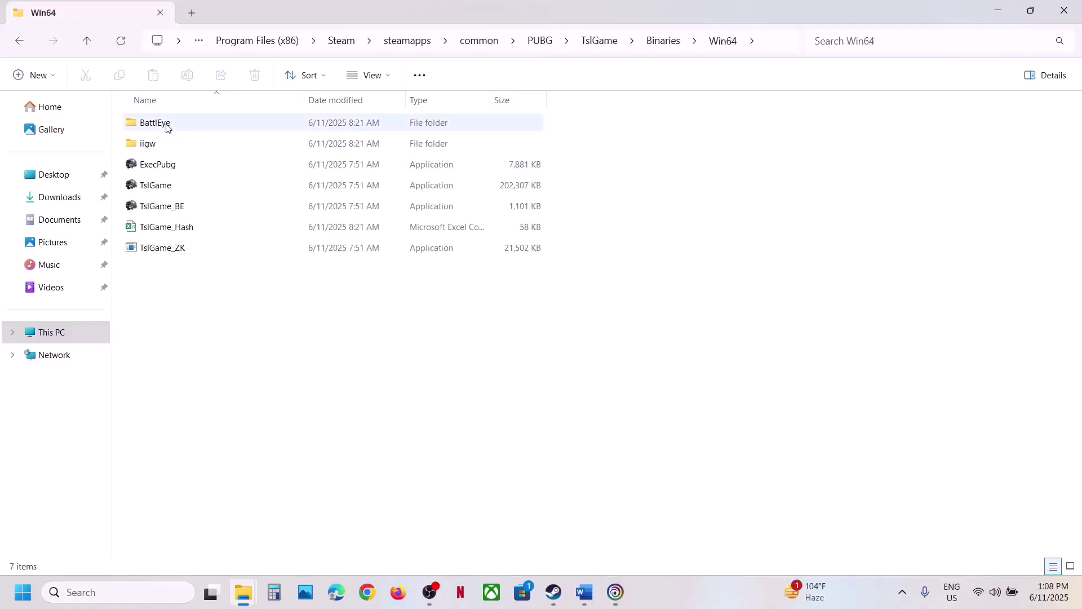
double_click(166, 125)
left_click(173, 210)
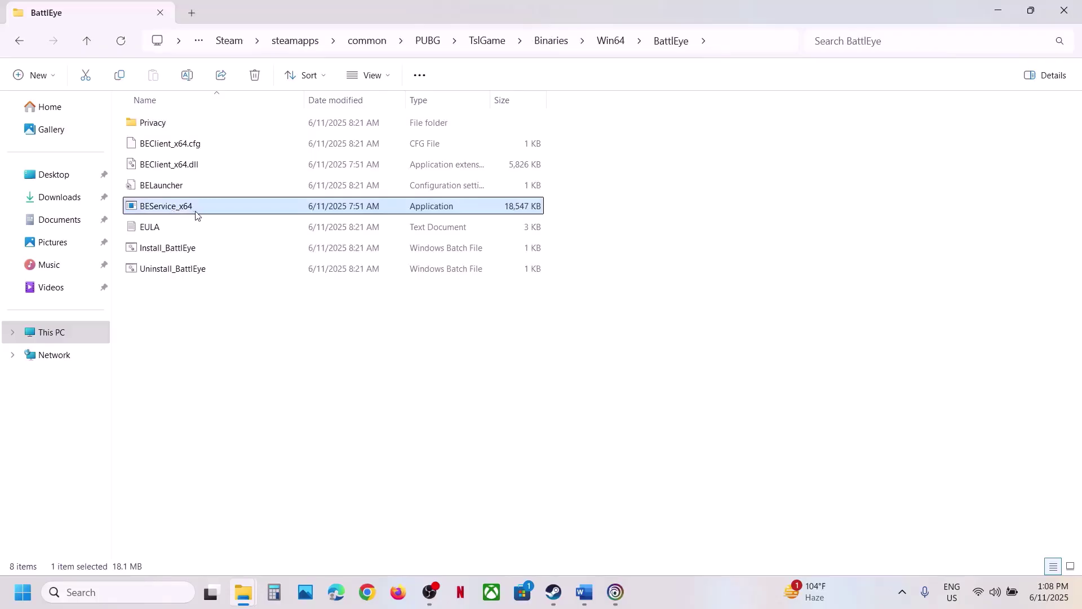
right_click(181, 212)
left_click(249, 236)
- Paste BEService_x64 into Rainbow Six Siege\BattlEye, then switch back to Steam
left_click(88, 48)
left_click(88, 47)
left_click(88, 48)
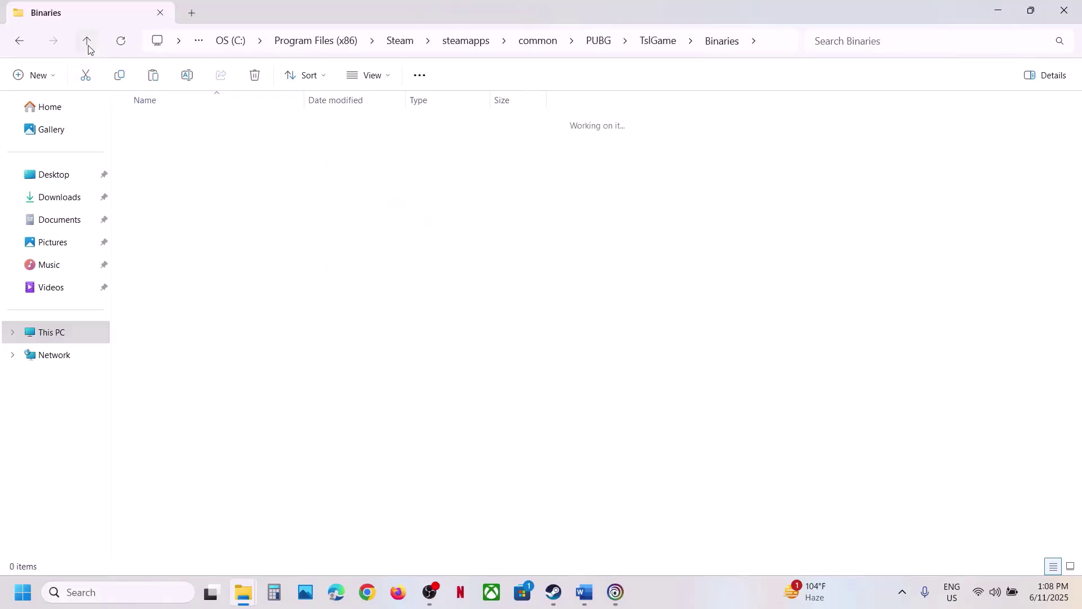
left_click(87, 48)
left_click(88, 48)
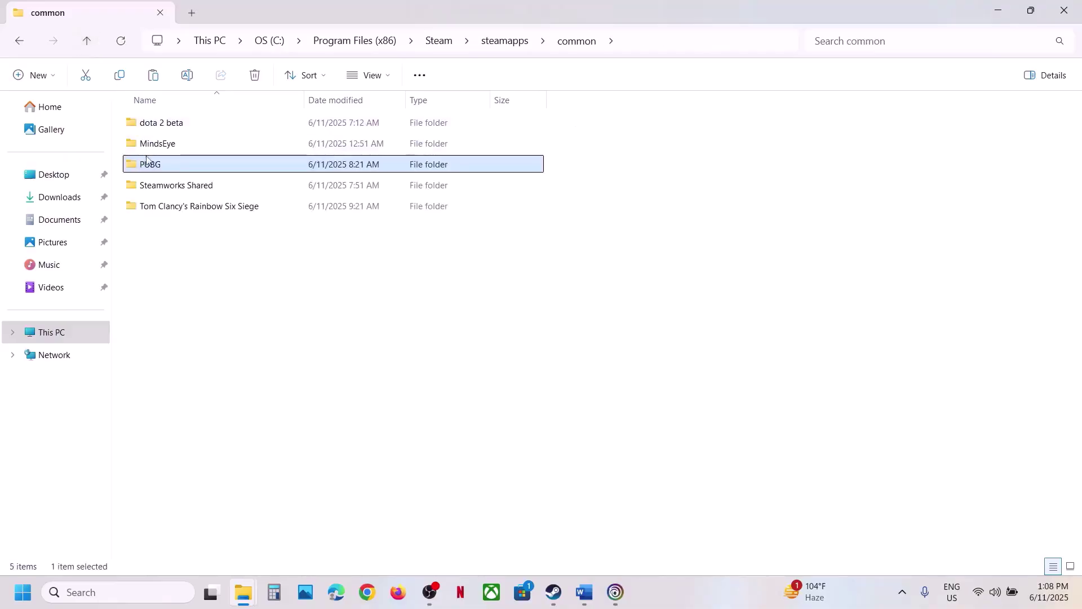
left_click(185, 209)
double_click(185, 209)
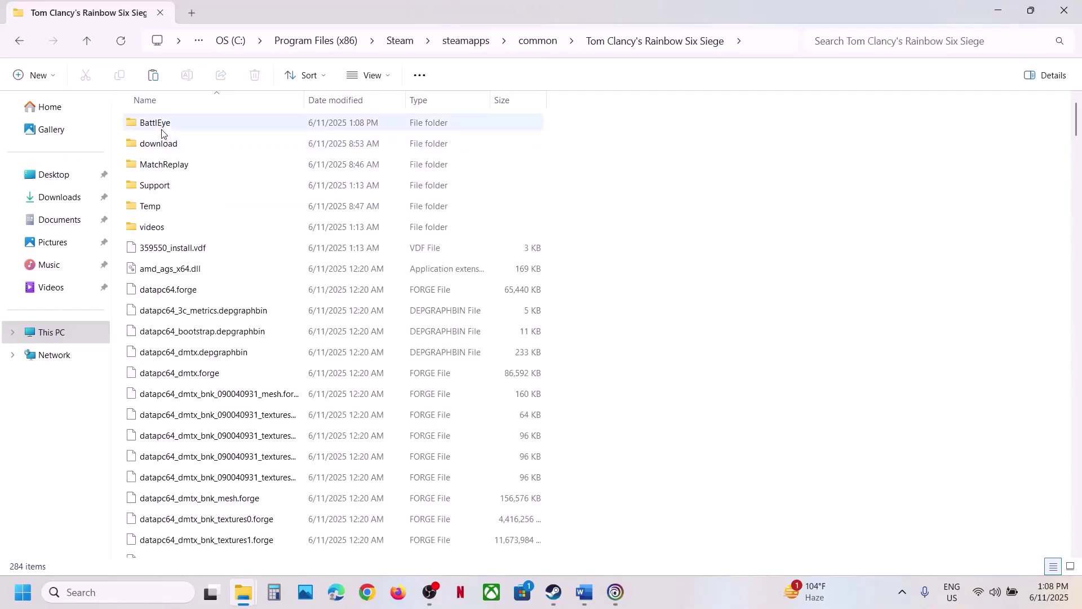
double_click(162, 130)
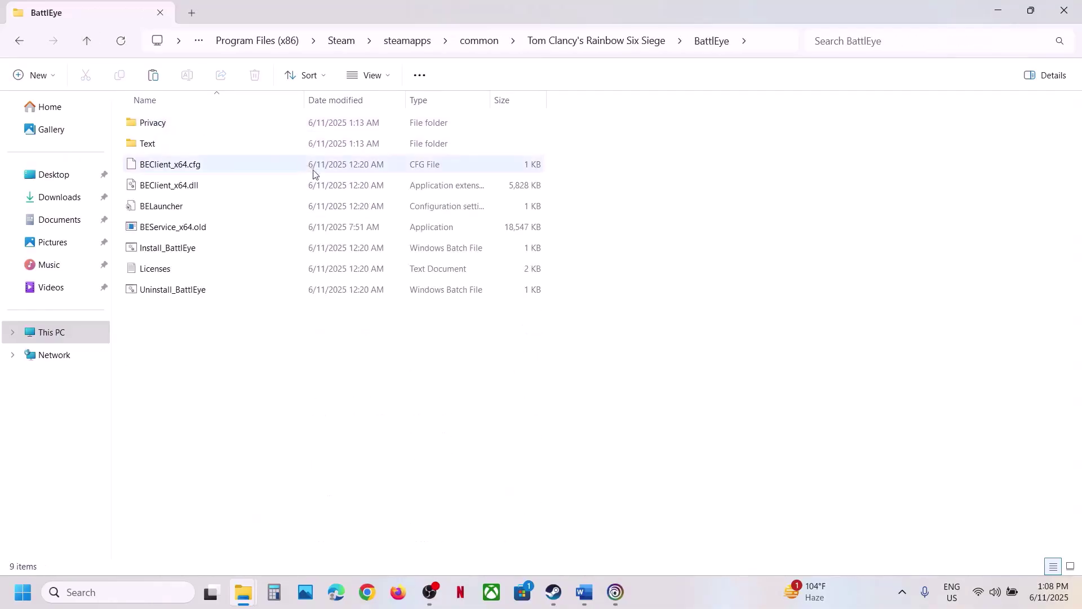
key("ctrl+v")
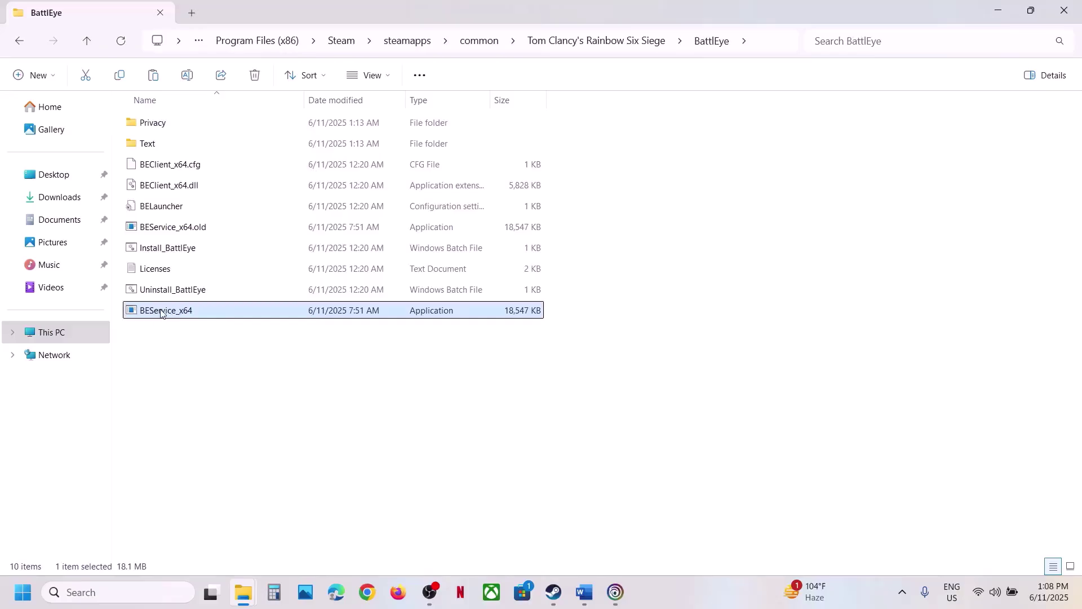
left_click(554, 592)
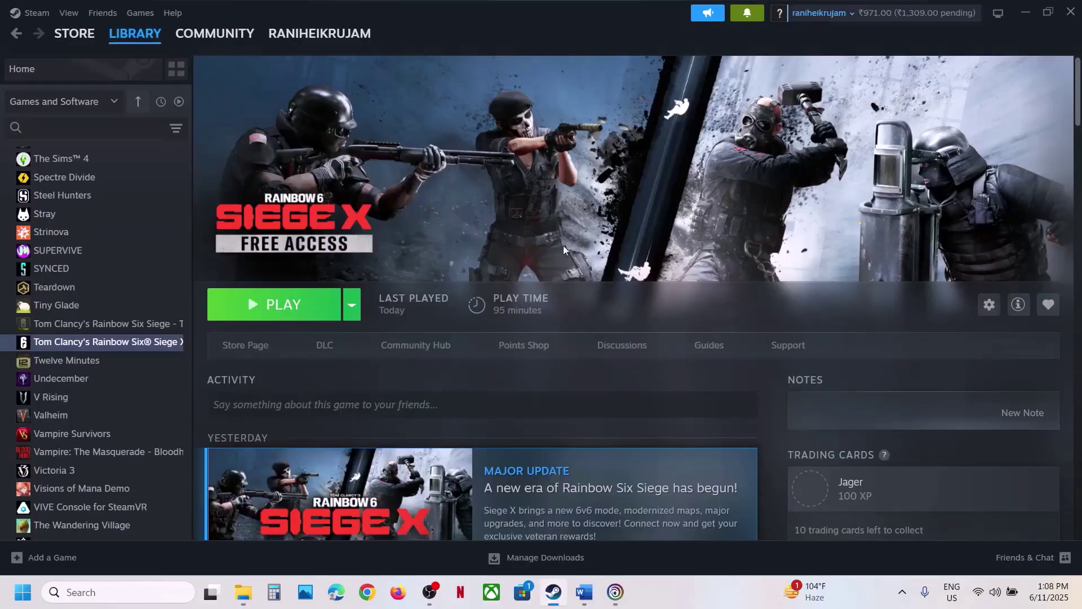
- Read Step 3 in the Word notes, highlighting the warning against using Alt+Tab
left_click(585, 592)
scroll(467, 248, "down", 4)
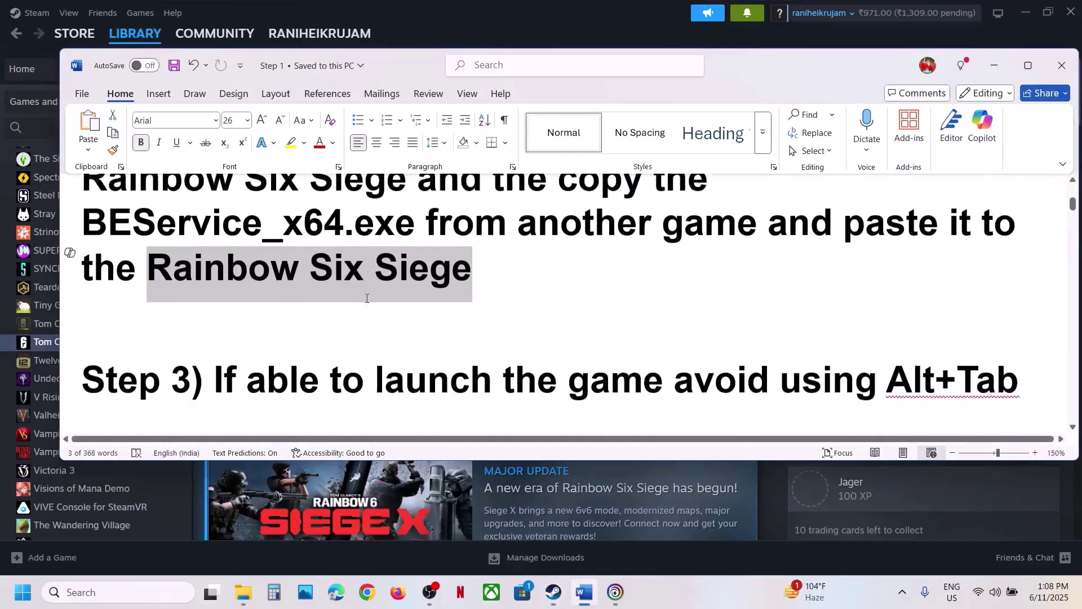
left_click_drag(211, 305, 779, 307)
left_click(1035, 299)
left_click_drag(1034, 299, 876, 308)
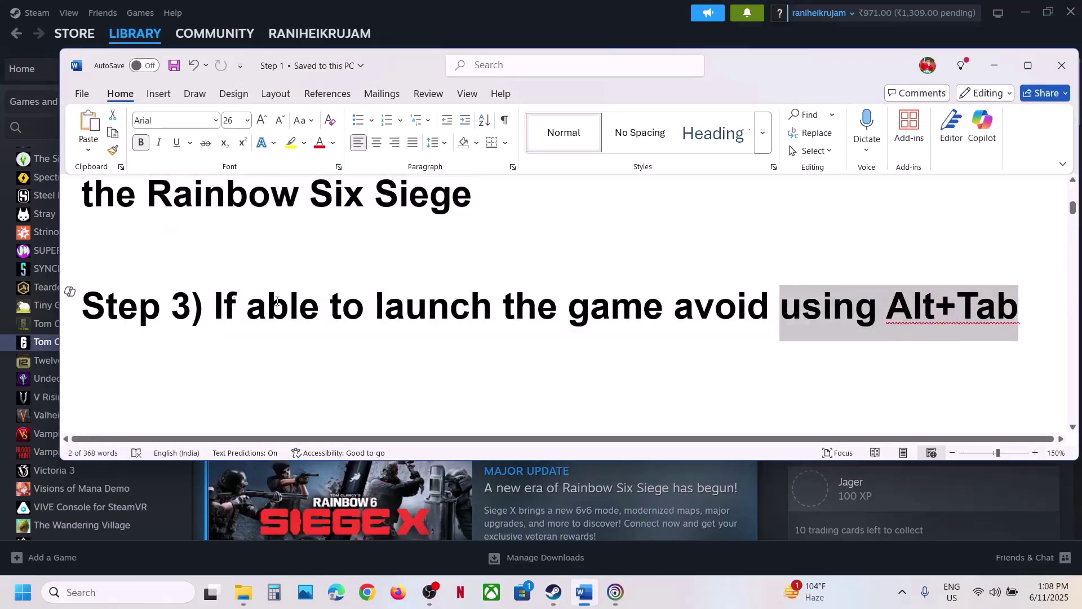
left_click_drag(215, 304, 673, 307)
left_click(210, 379)
scroll(327, 338, "up", 1)
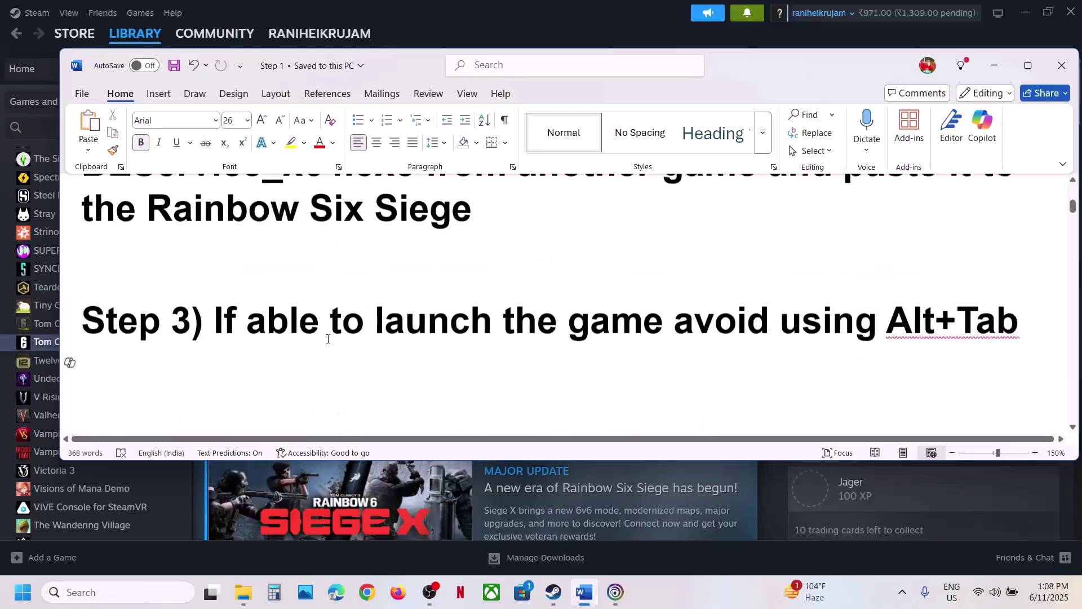
scroll(327, 338, "up", 1)
left_click_drag(1020, 349, 908, 360)
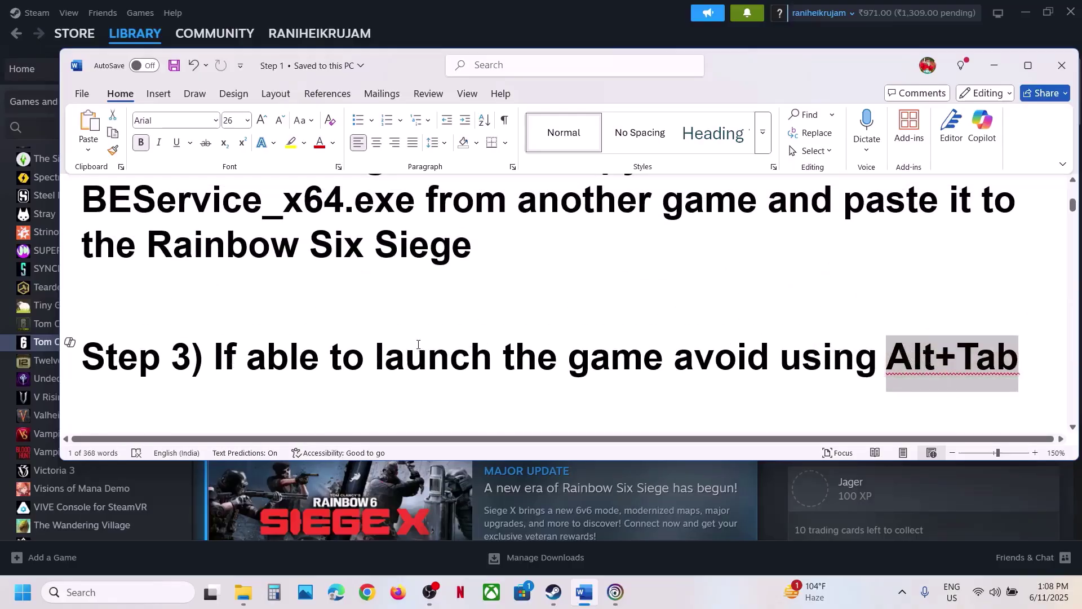
left_click(311, 351)
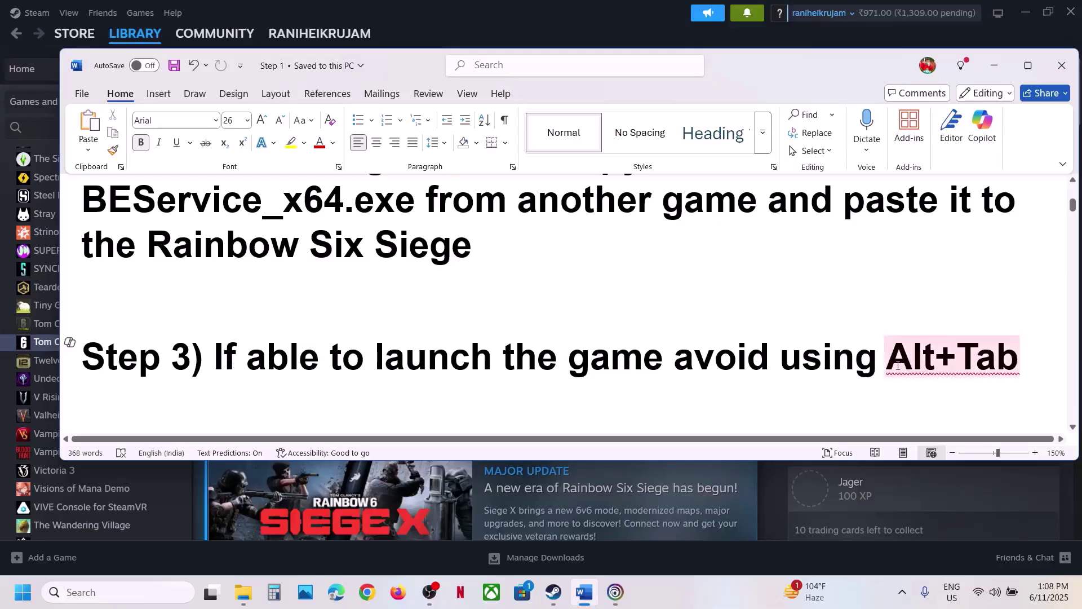
- Highlight 'No beta chosen' in Step 4, then bring Steam forward
scroll(361, 340, "down", 3)
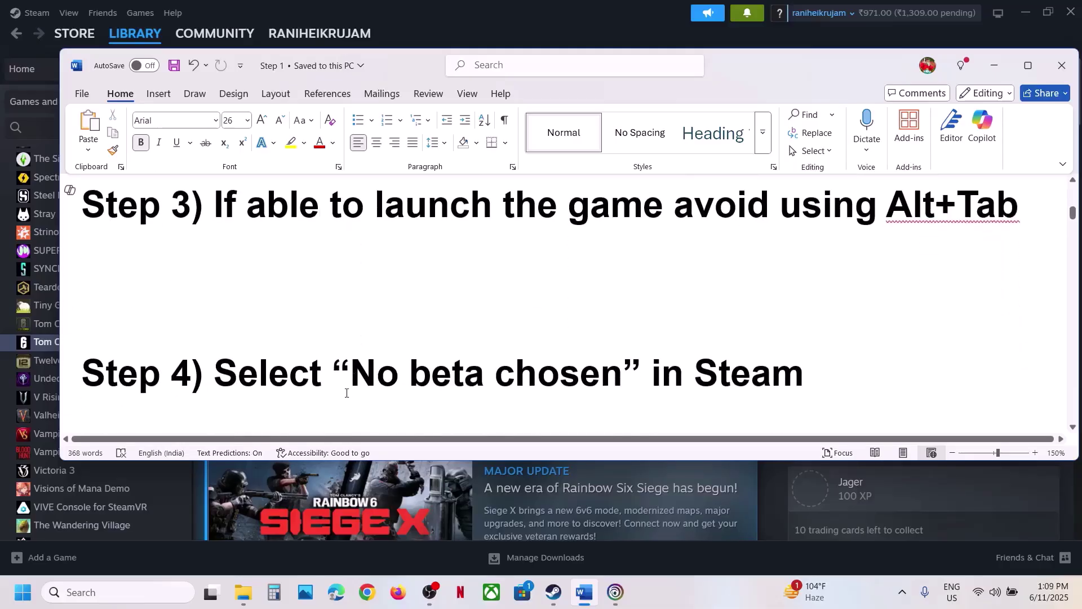
left_click_drag(347, 393, 609, 389)
left_click(528, 11)
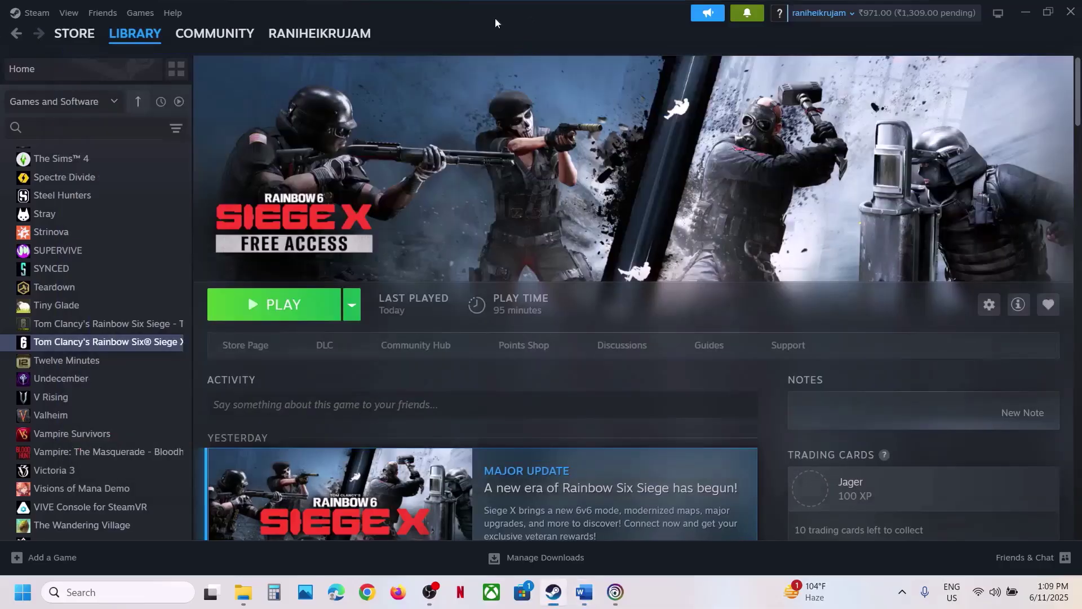
- Keep Client Beta Participation on 'No beta chosen' in Steam Interface settings, then view Word Step 5
left_click(33, 18)
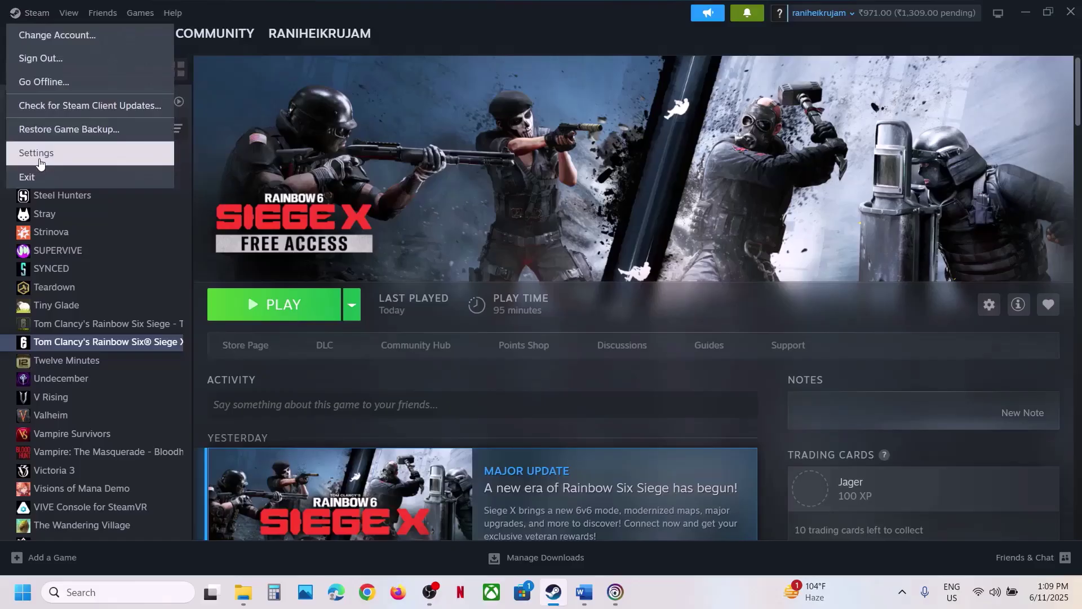
left_click(43, 153)
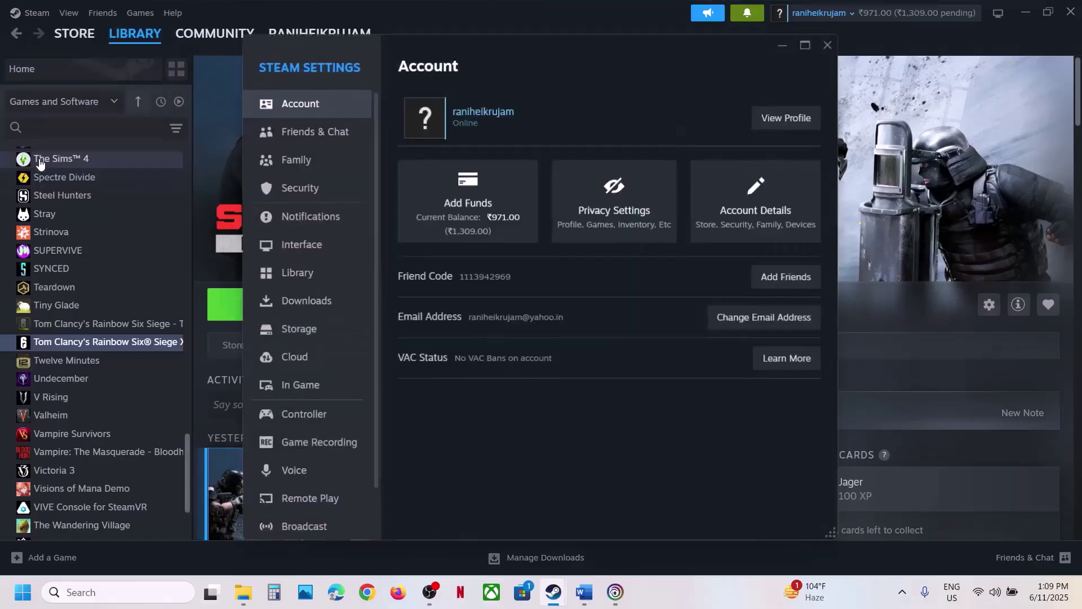
left_click(300, 251)
left_click(812, 216)
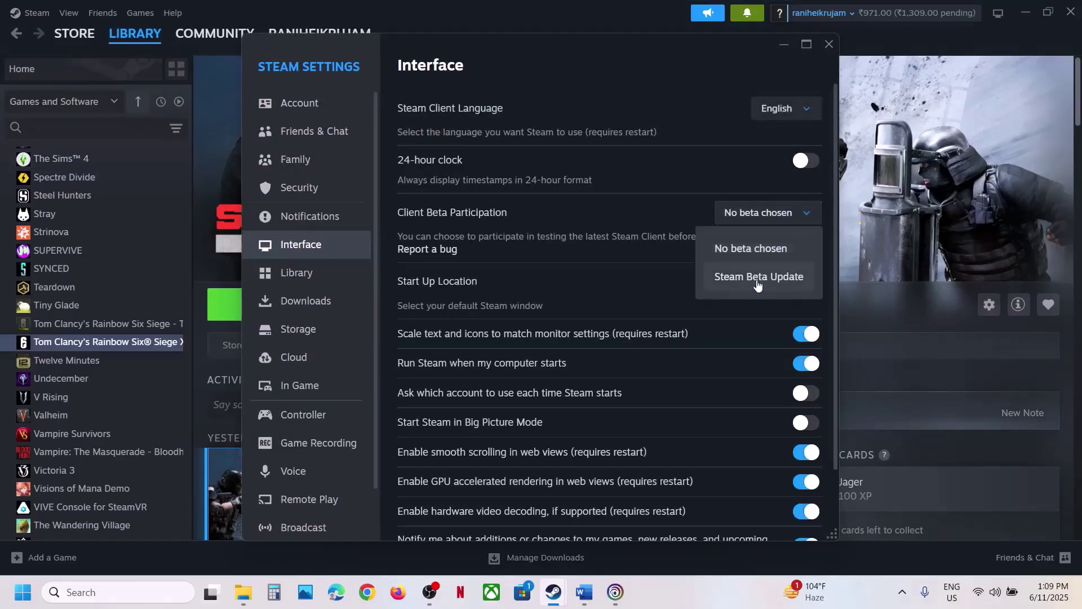
left_click(750, 250)
left_click(828, 44)
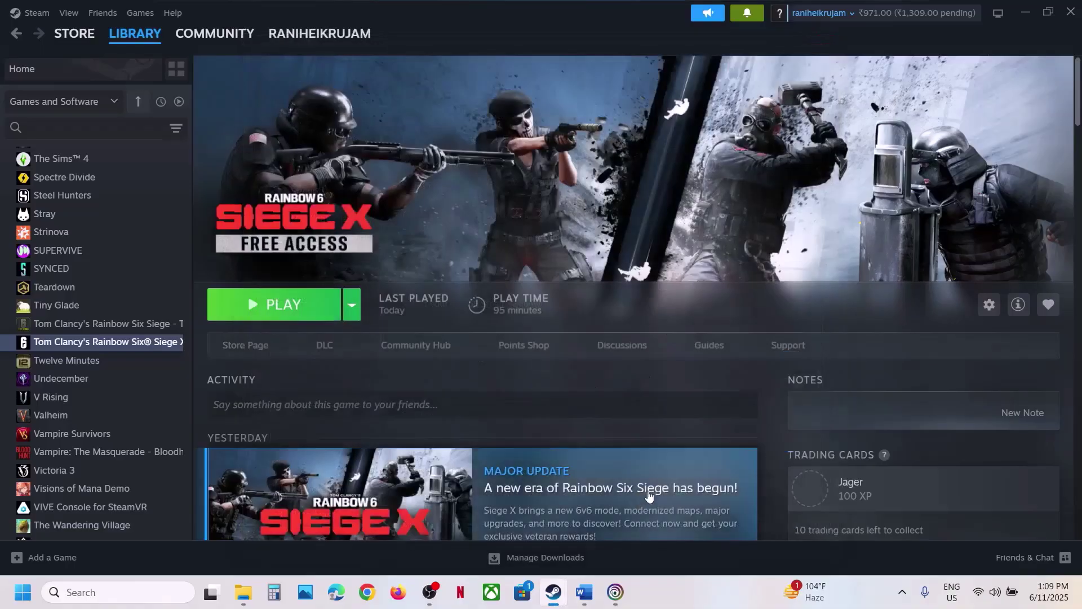
left_click(584, 592)
scroll(465, 296, "down", 5)
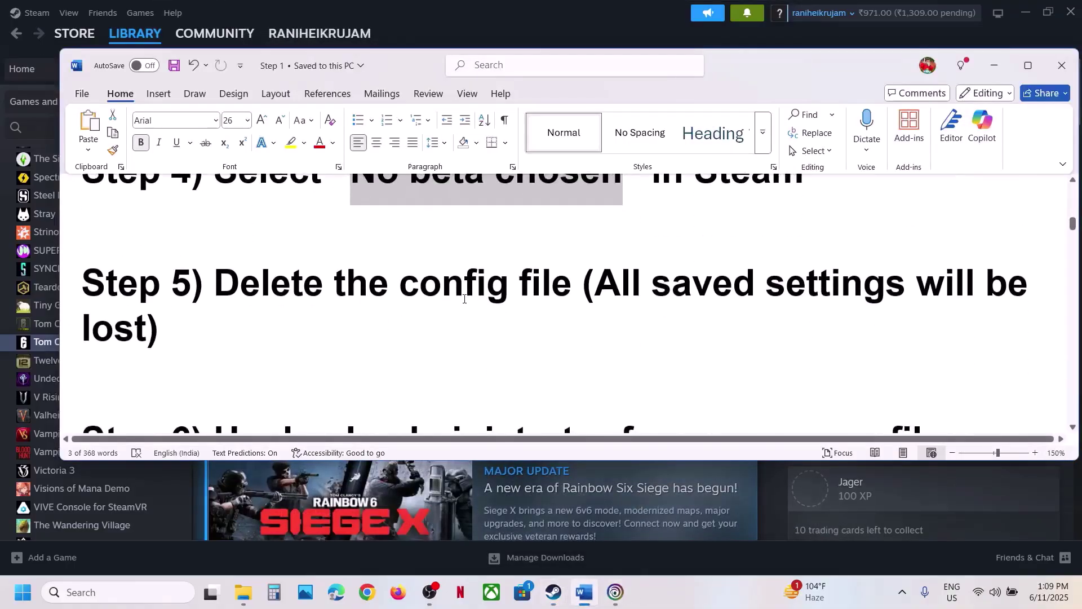
- Read Step 5 on deleting the config file and its lost-settings warning, then bring up File Explorer
scroll(464, 296, "up", 2)
left_click_drag(216, 333, 525, 334)
left_click(627, 357)
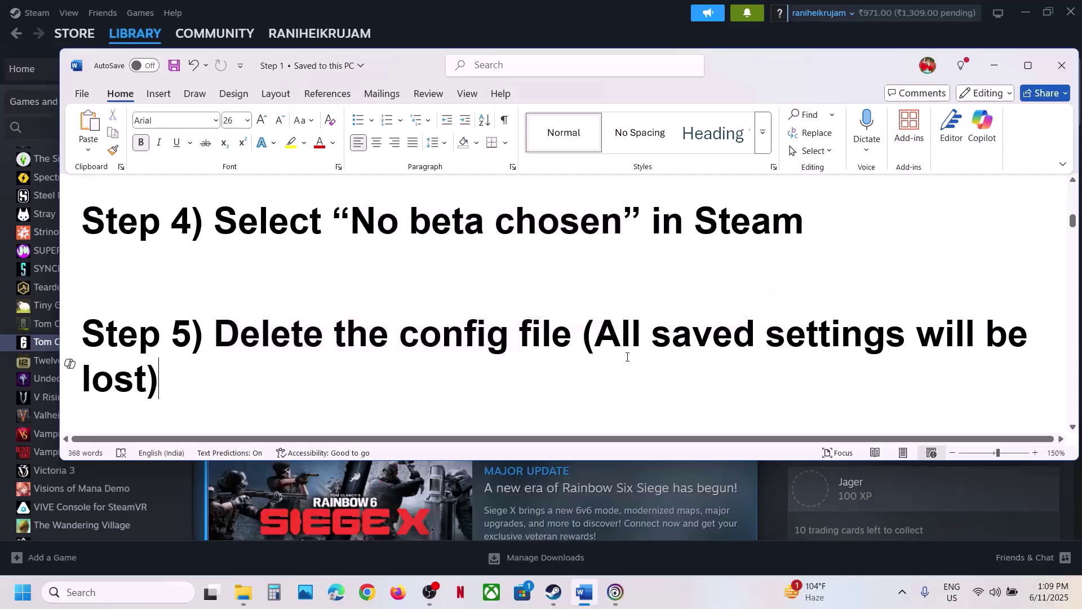
left_click_drag(600, 340, 889, 382)
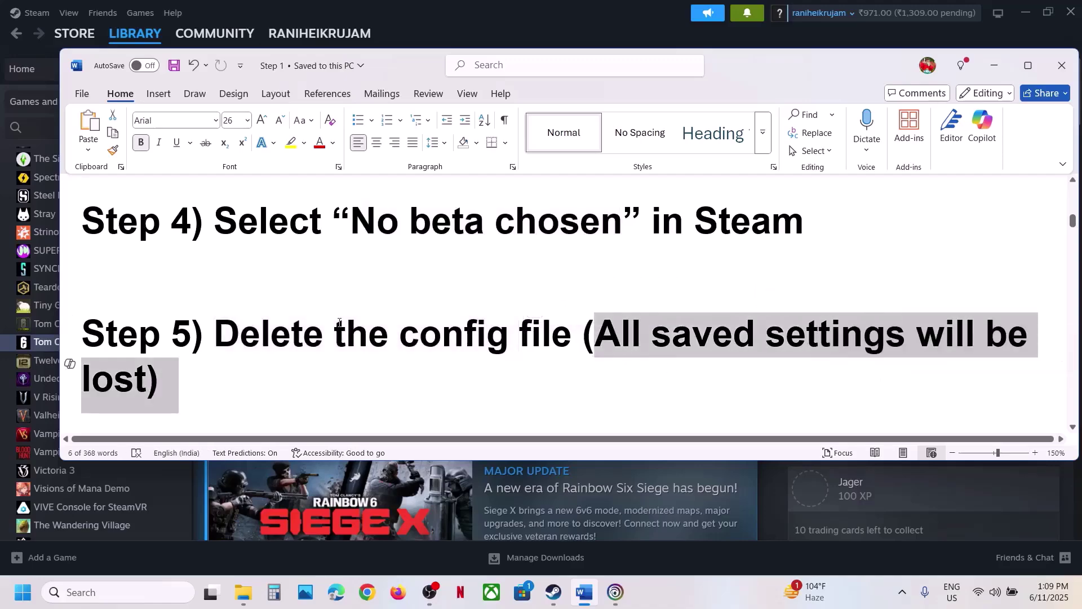
left_click(328, 290)
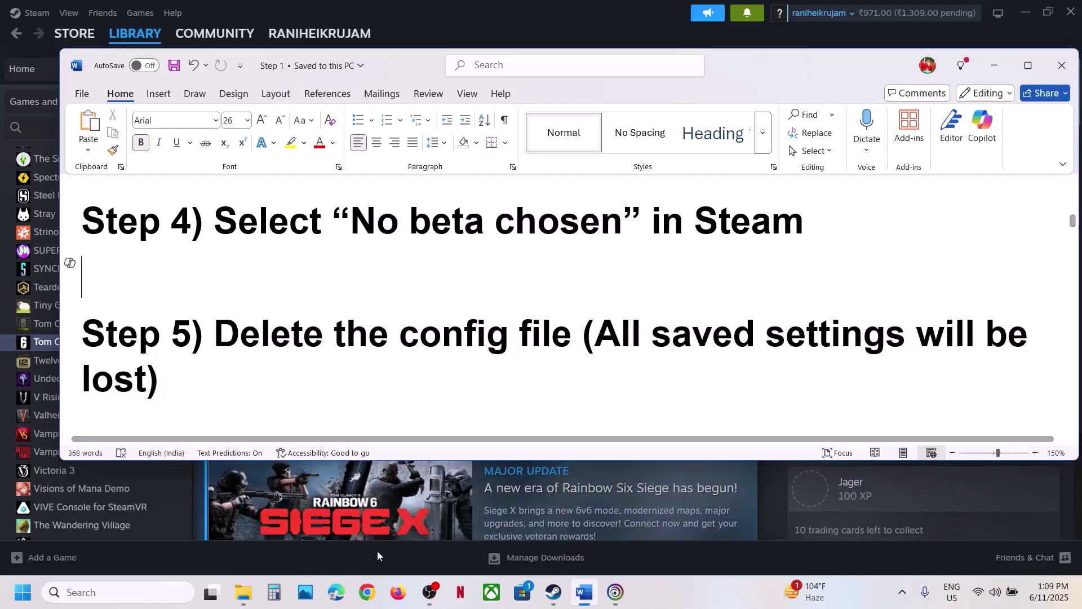
left_click(243, 592)
- Navigate from the BattlEye folder to Documents > My Games > Rainbow Six - Siege profile folder
left_click(317, 534)
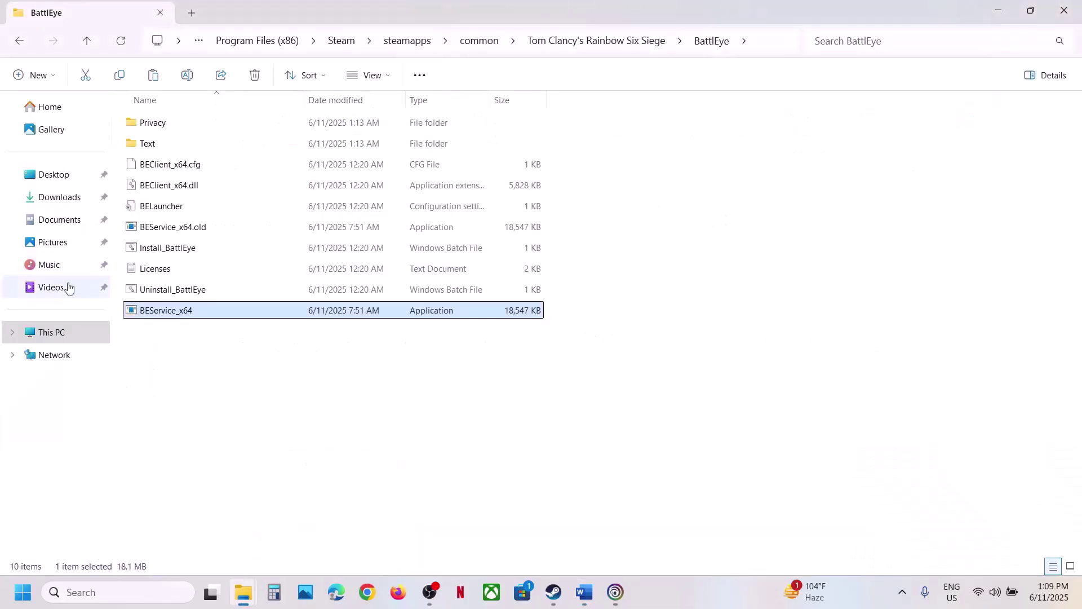
left_click(55, 223)
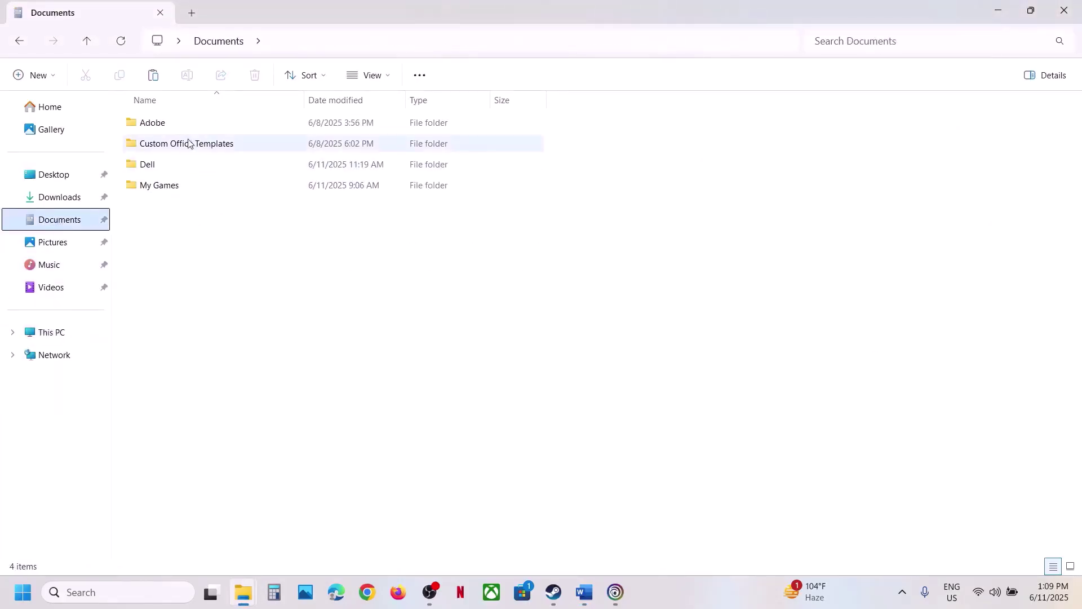
double_click(164, 184)
double_click(167, 130)
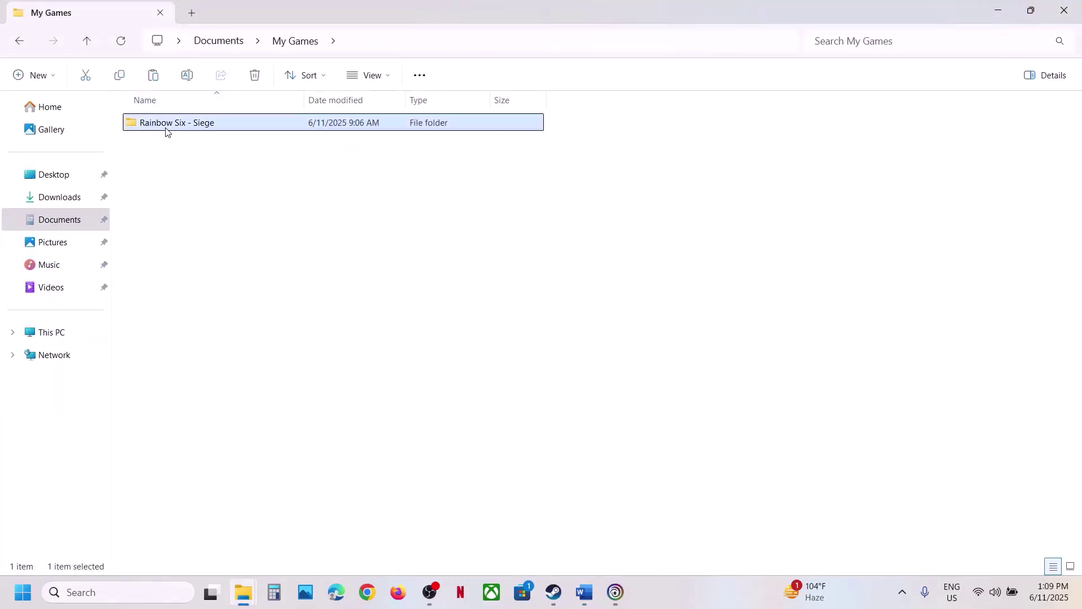
double_click(212, 121)
- Inspect the GameSettings config file's actions, then bring Steam and the Word guide forward
left_click(229, 130)
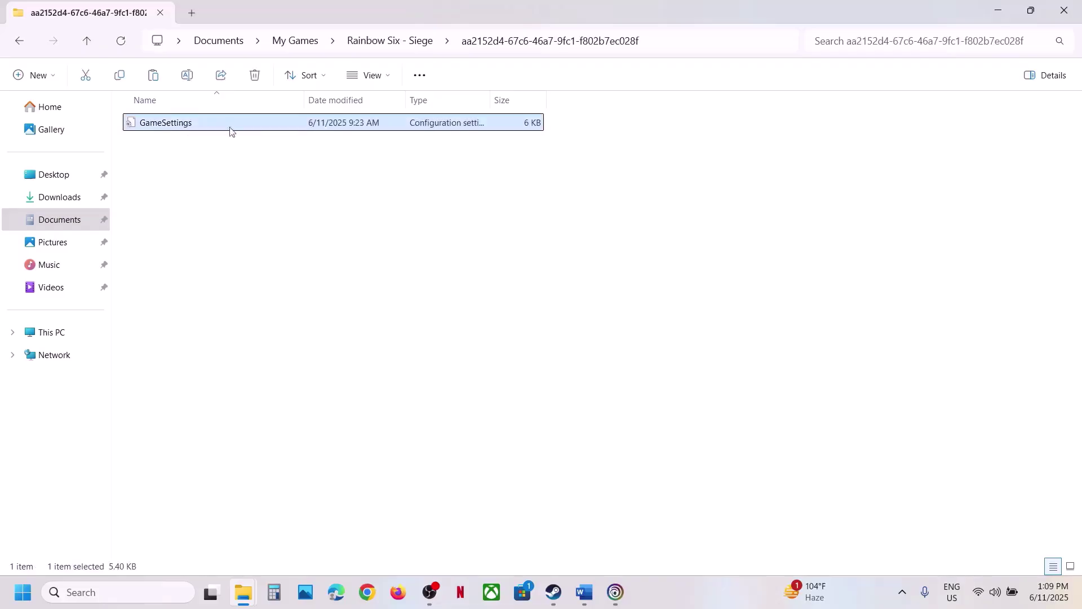
right_click(176, 126)
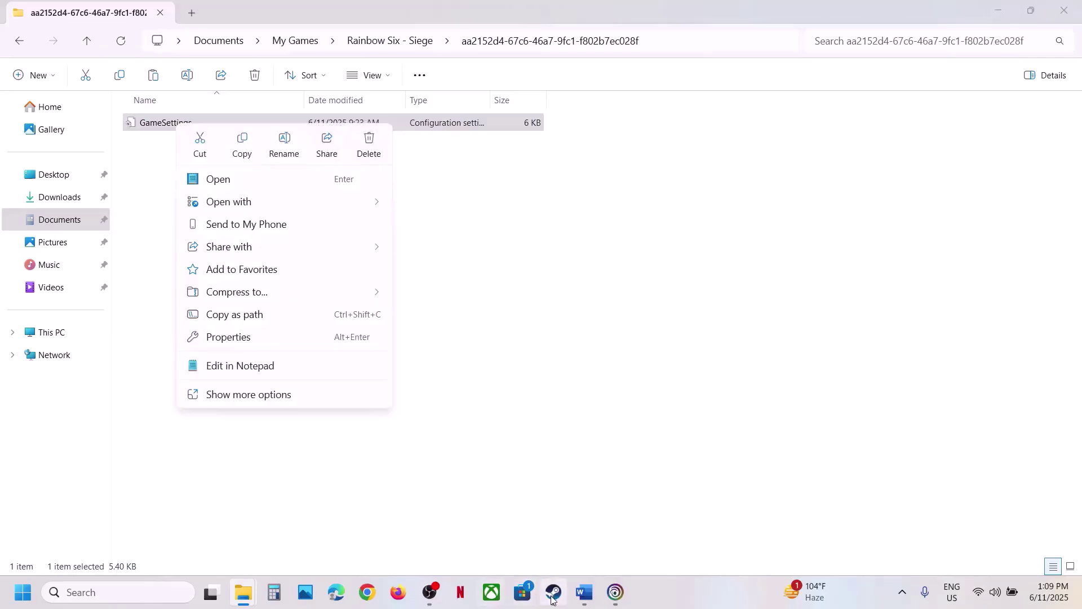
left_click(998, 10)
left_click(585, 592)
- Open Rainbow Six Siege X's install folder via Steam's Manage > Browse local files
scroll(377, 344, "down", 3)
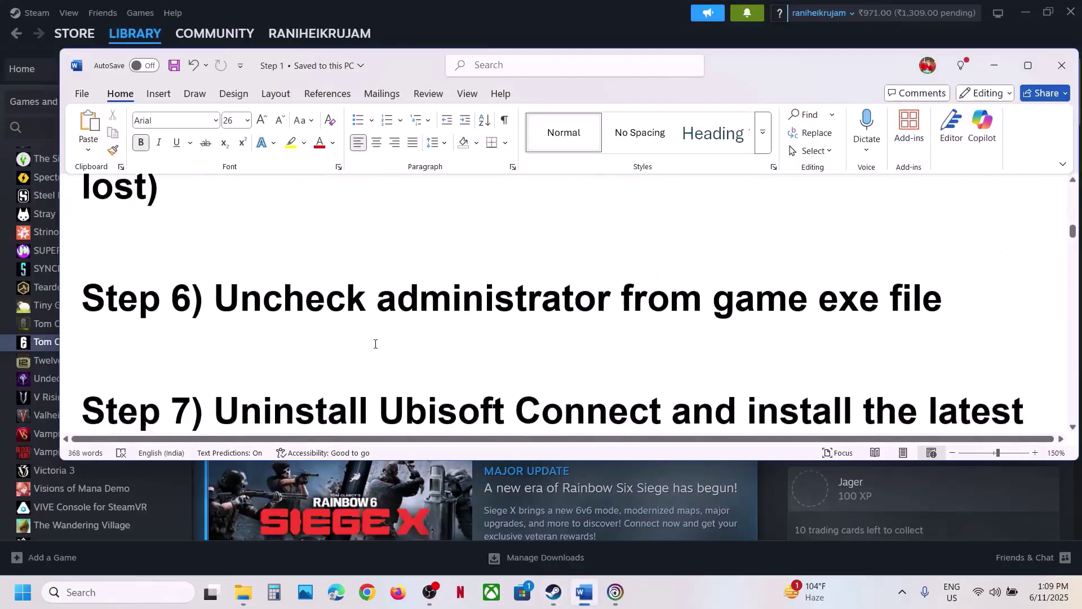
scroll(376, 344, "up", 1)
left_click_drag(215, 339, 890, 338)
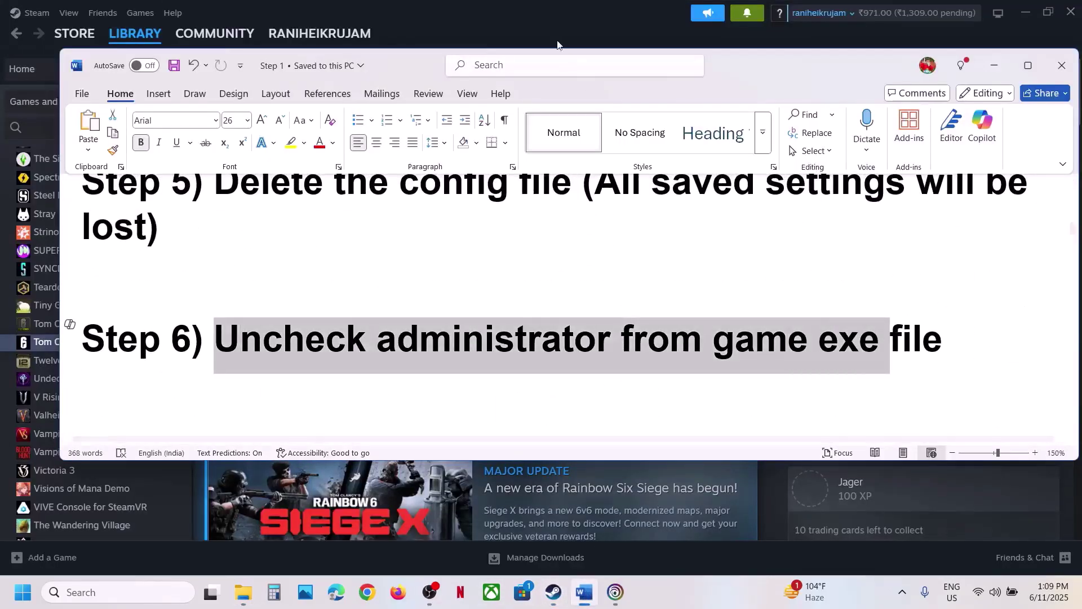
left_click(525, 23)
right_click(73, 346)
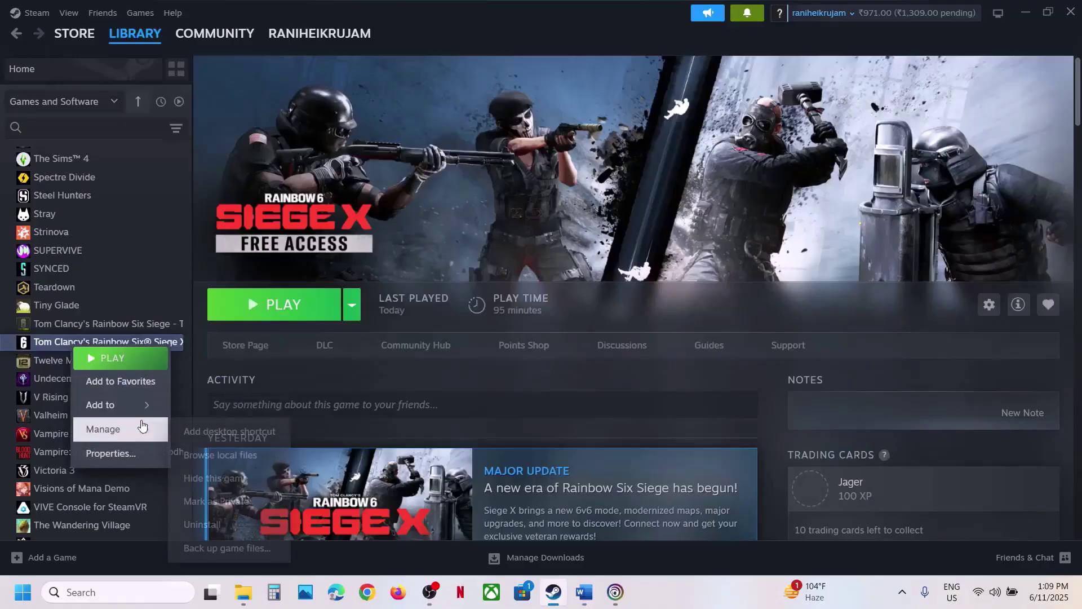
mouse_move(125, 416)
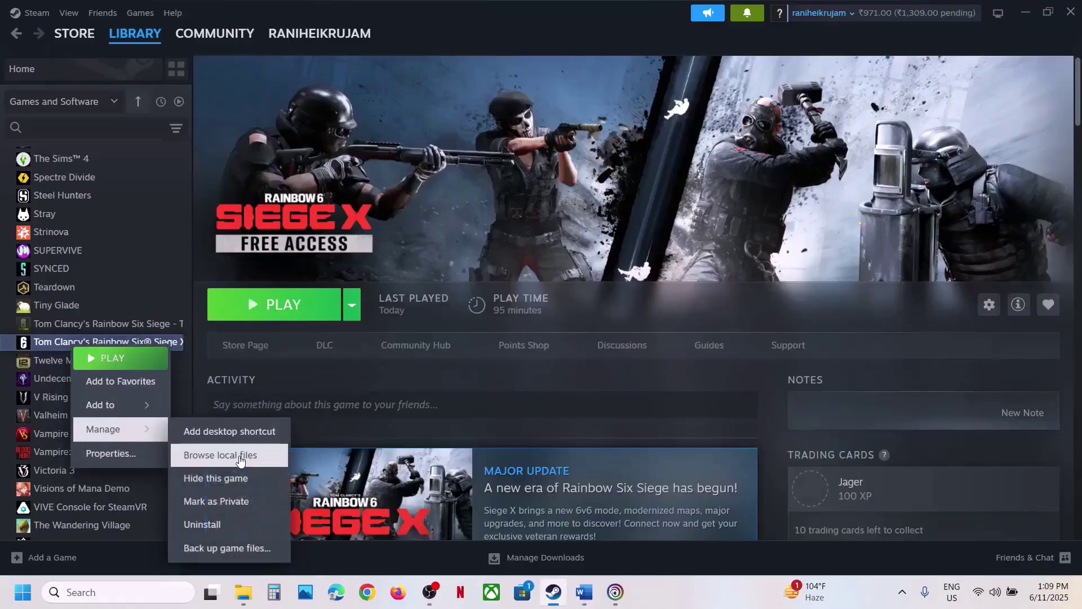
left_click(232, 454)
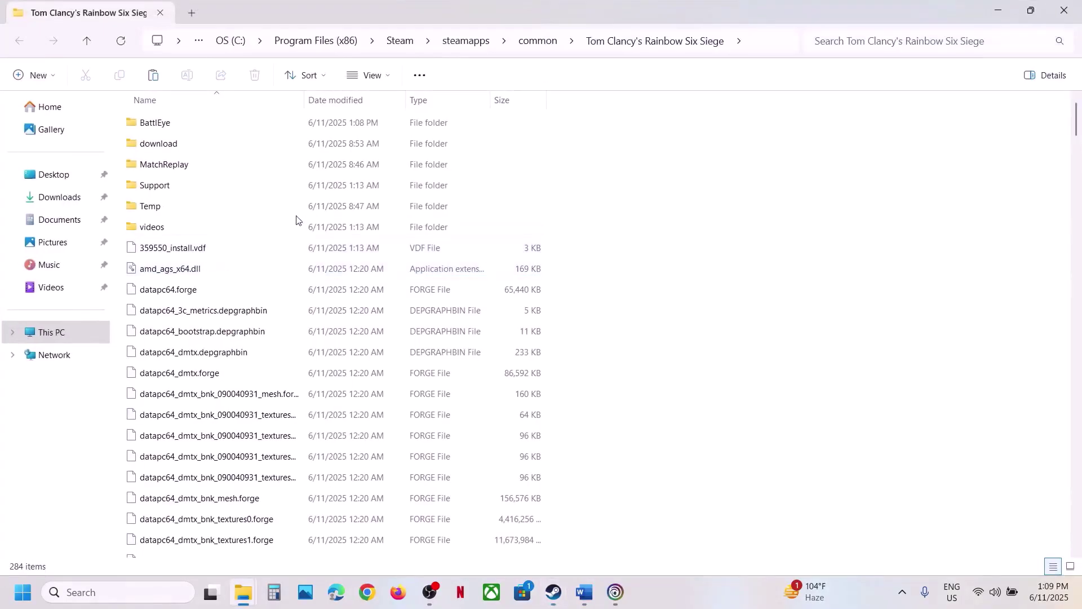
- Leave Run this program as an administrator unchecked in RainbowSix's Compatibility properties, then close Explorer
scroll(316, 284, "down", 4)
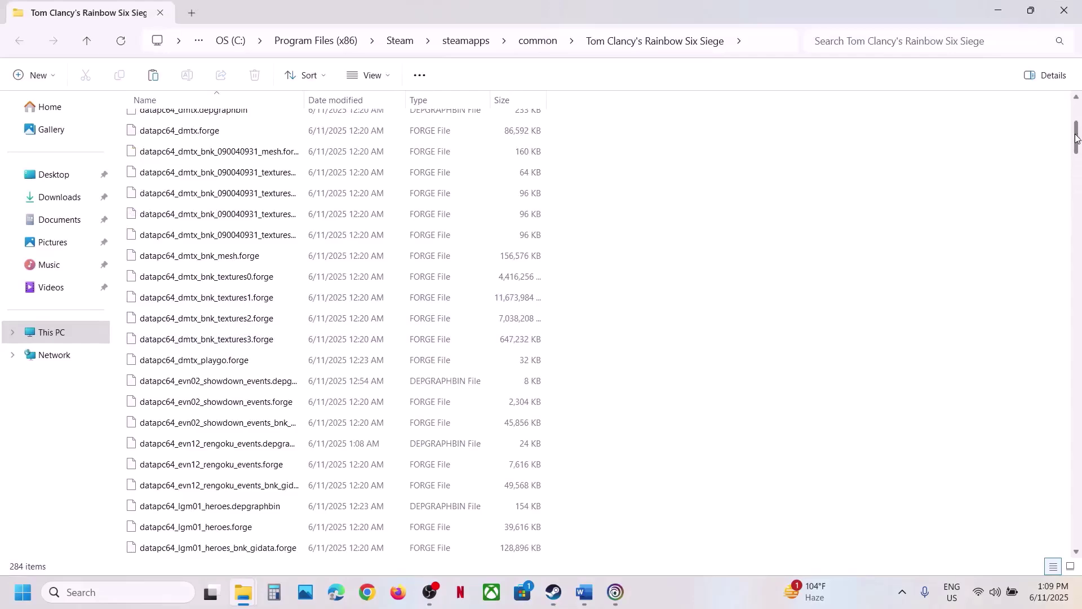
left_click_drag(1077, 139, 1076, 530)
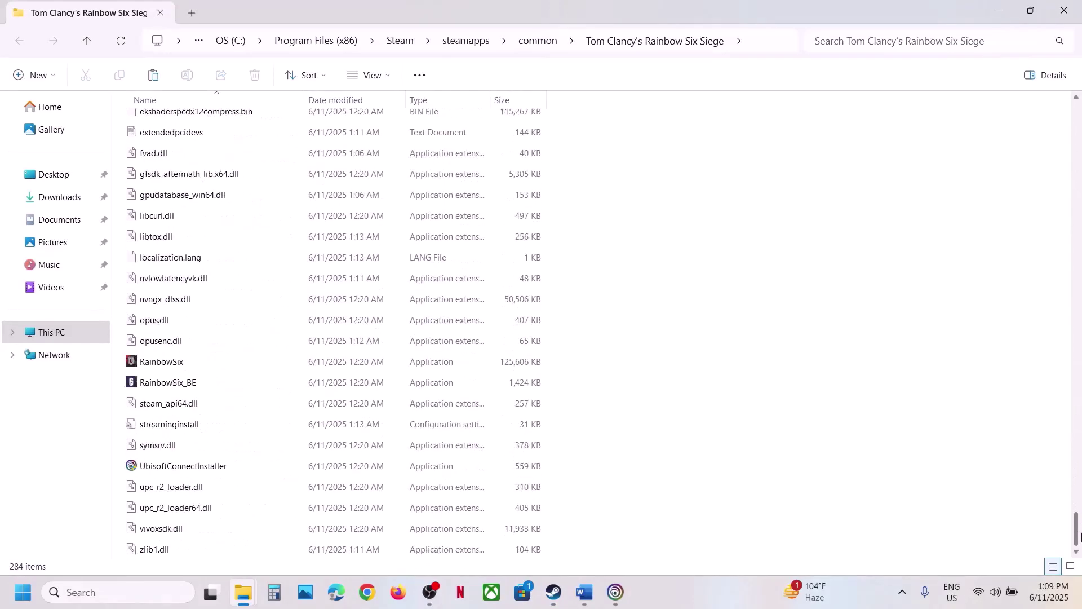
right_click(160, 371)
left_click(225, 297)
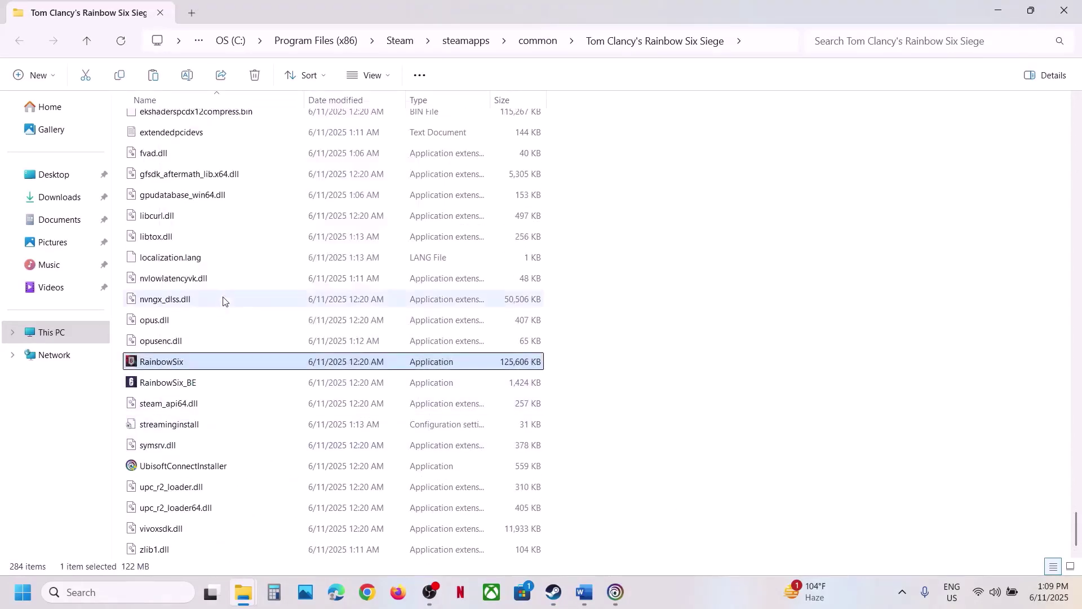
left_click(318, 224)
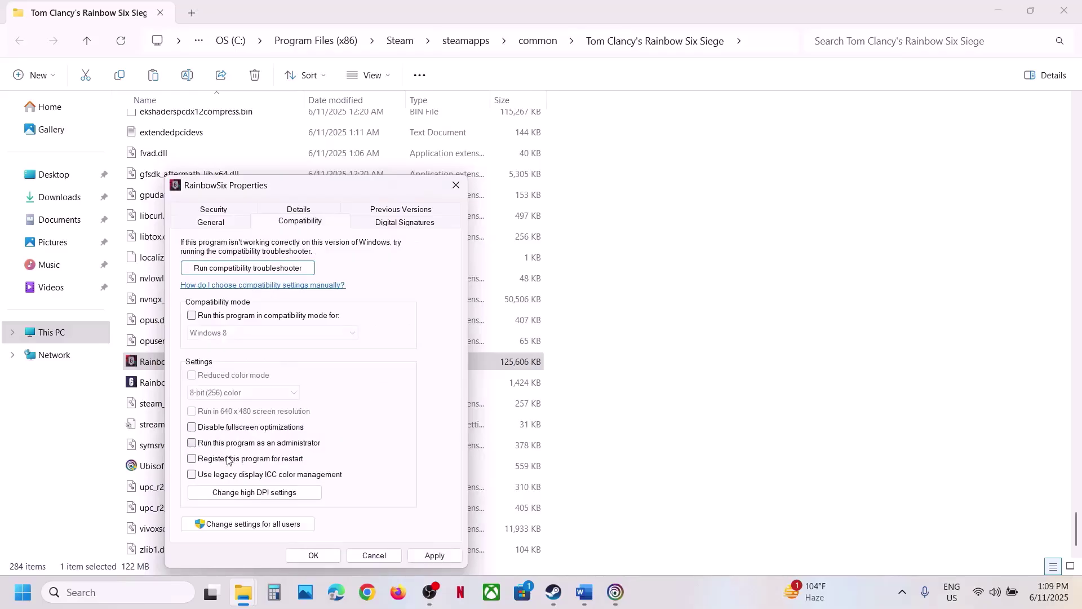
left_click(314, 556)
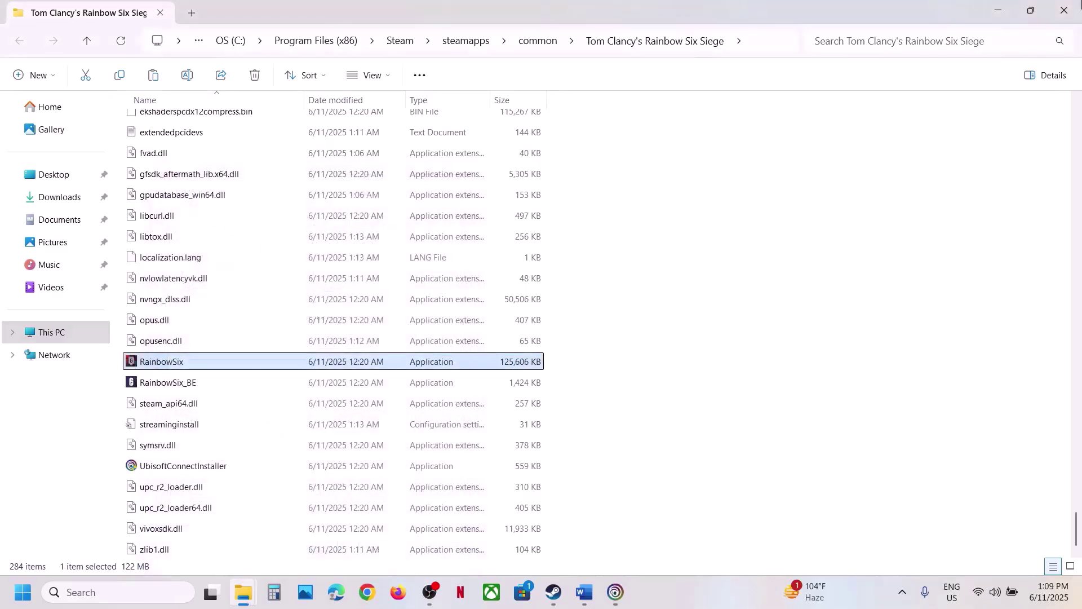
left_click(1062, 13)
left_click(584, 592)
- Read Step 7 on reinstalling Ubisoft Connect, then switch to the launcher's Siege X page
scroll(401, 283, "down", 2)
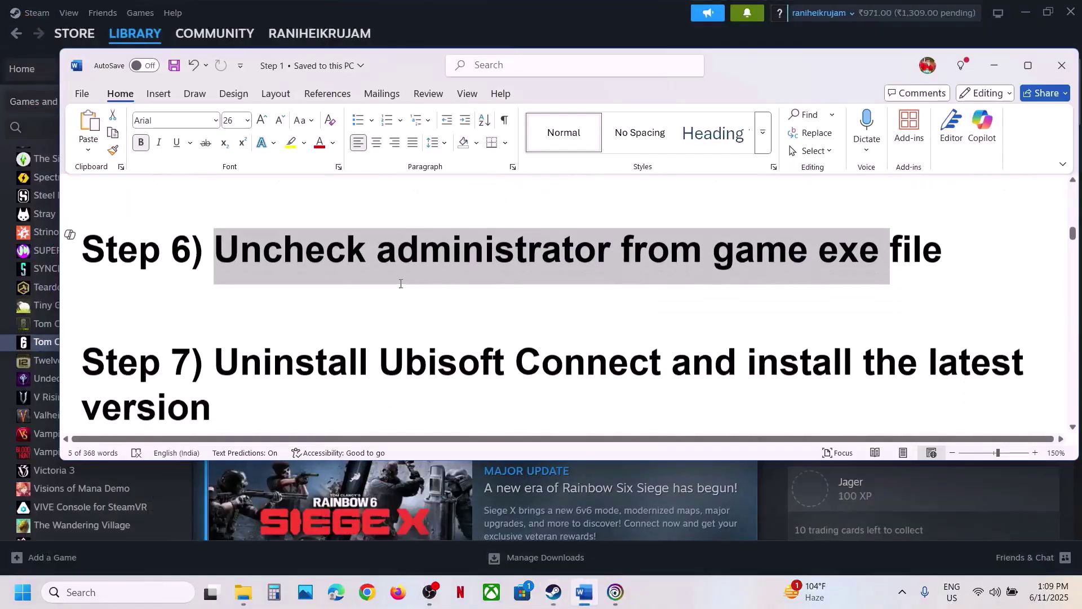
scroll(401, 284, "down", 1)
left_click_drag(215, 299, 884, 351)
left_click(292, 377)
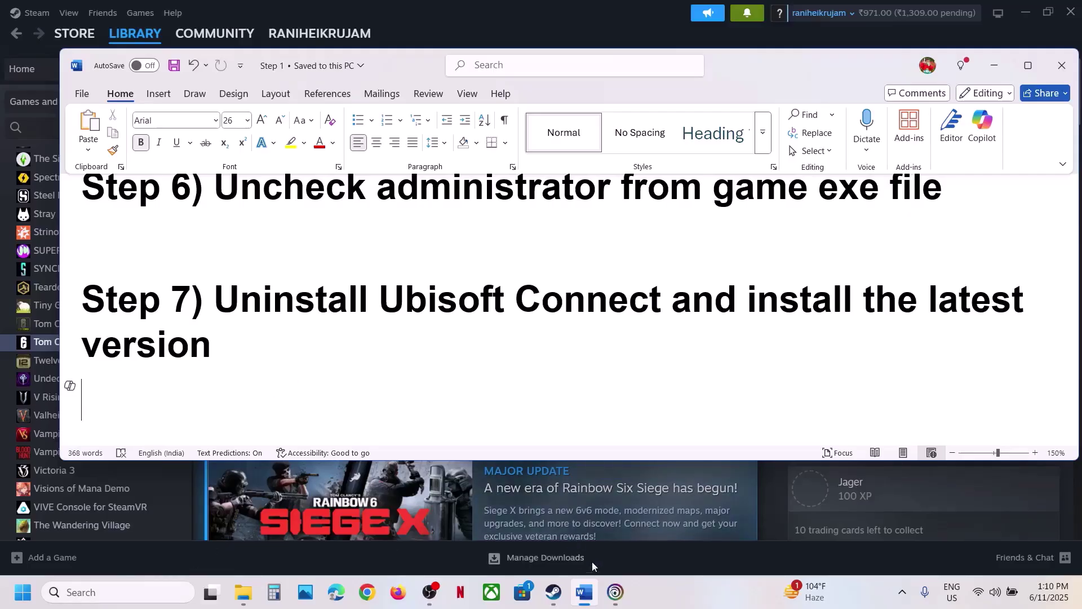
left_click(616, 587)
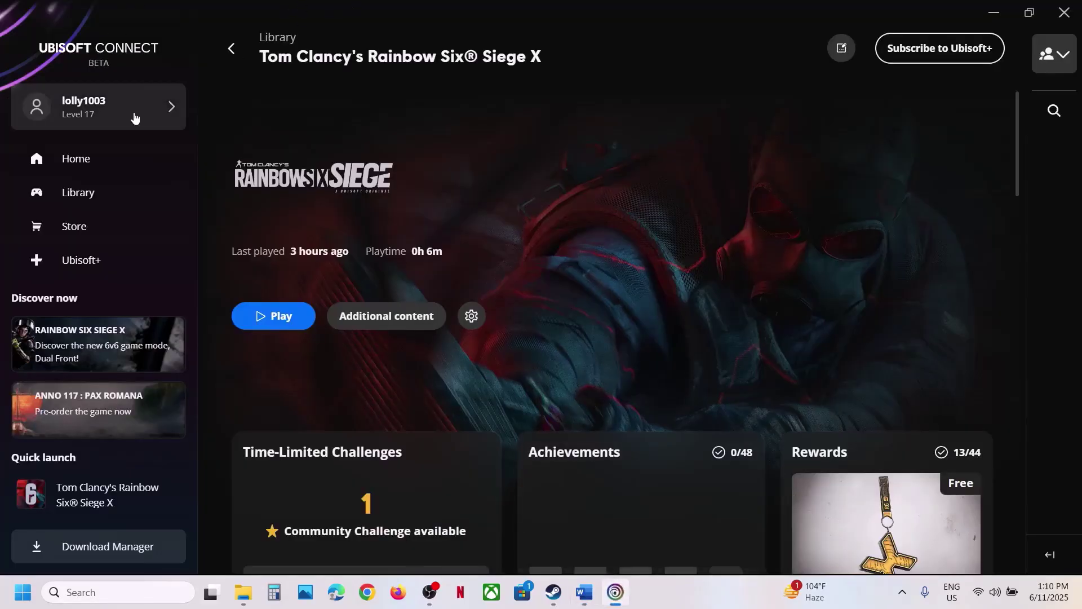
- Open and dismiss the Ubisoft Connect account menu without quitting, then return to Word
left_click(73, 112)
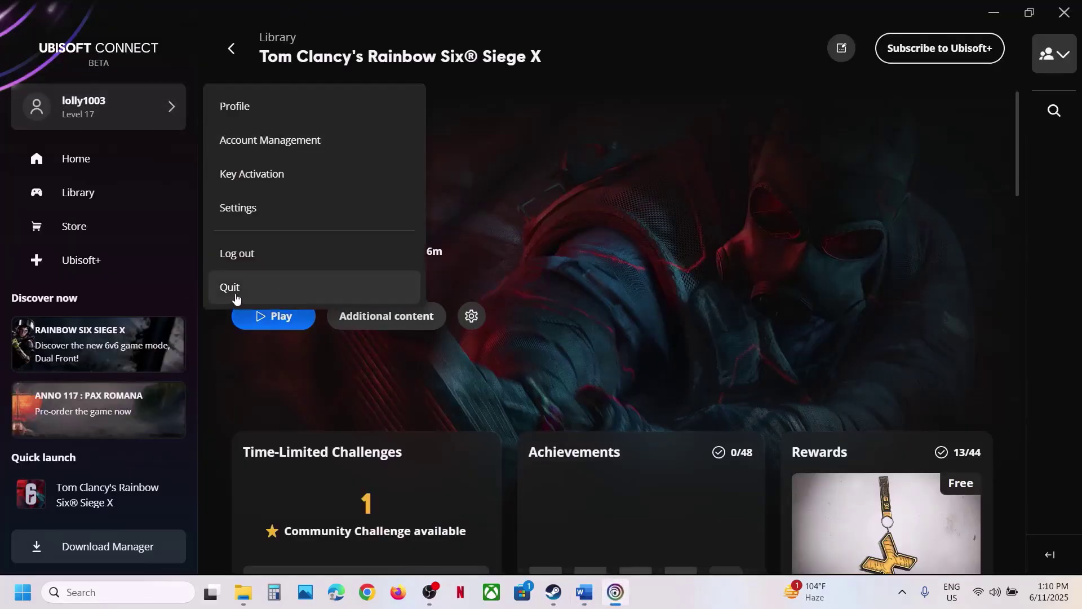
left_click(623, 49)
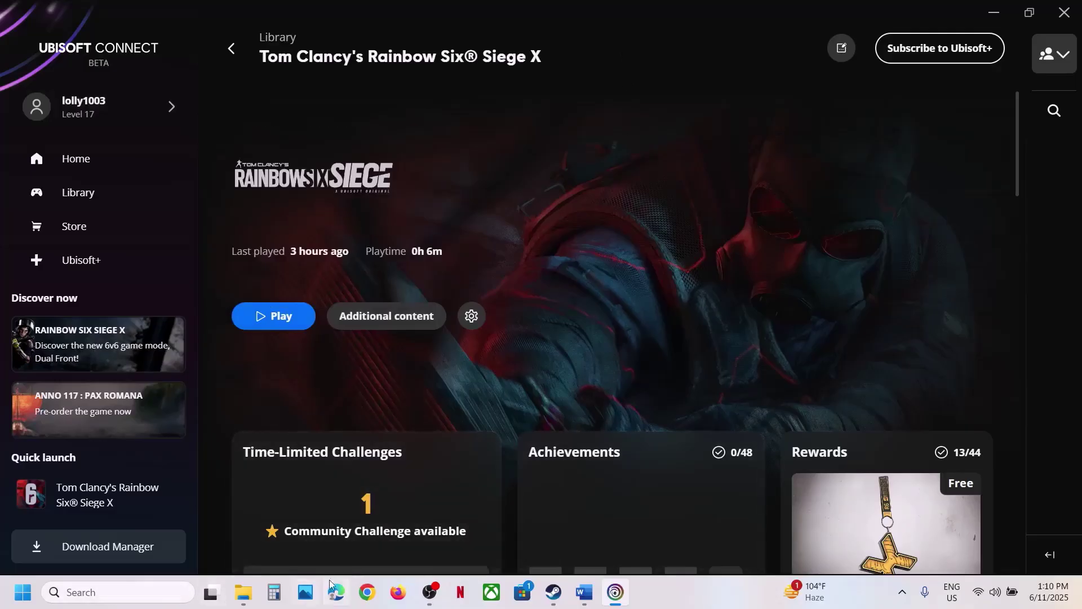
left_click(584, 592)
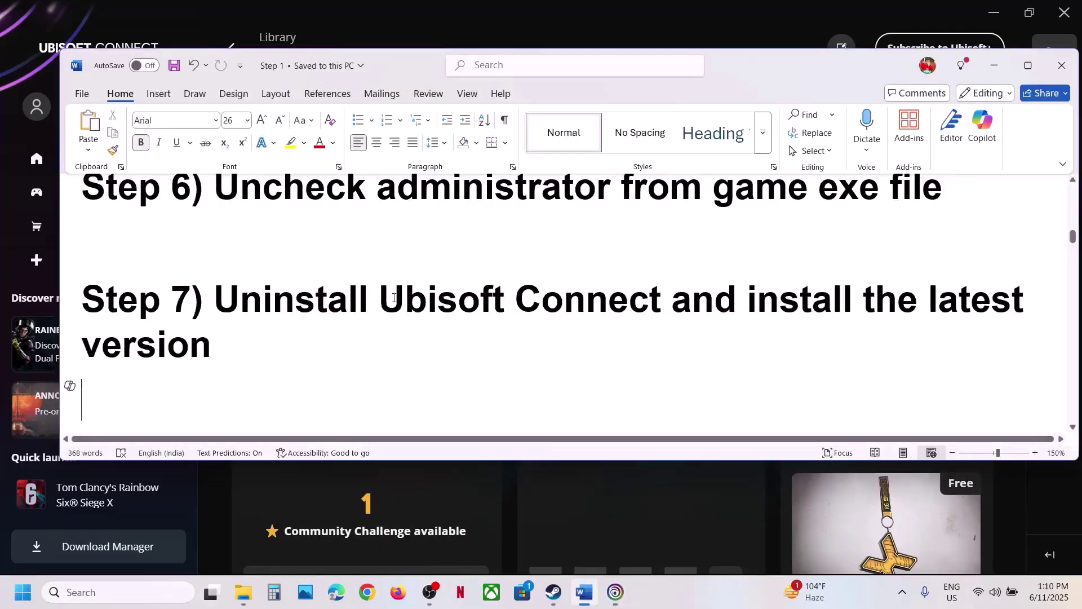
- Open Control Panel from a 'control' search and go to Uninstall a program
left_click_drag(386, 296, 646, 317)
left_click(93, 594)
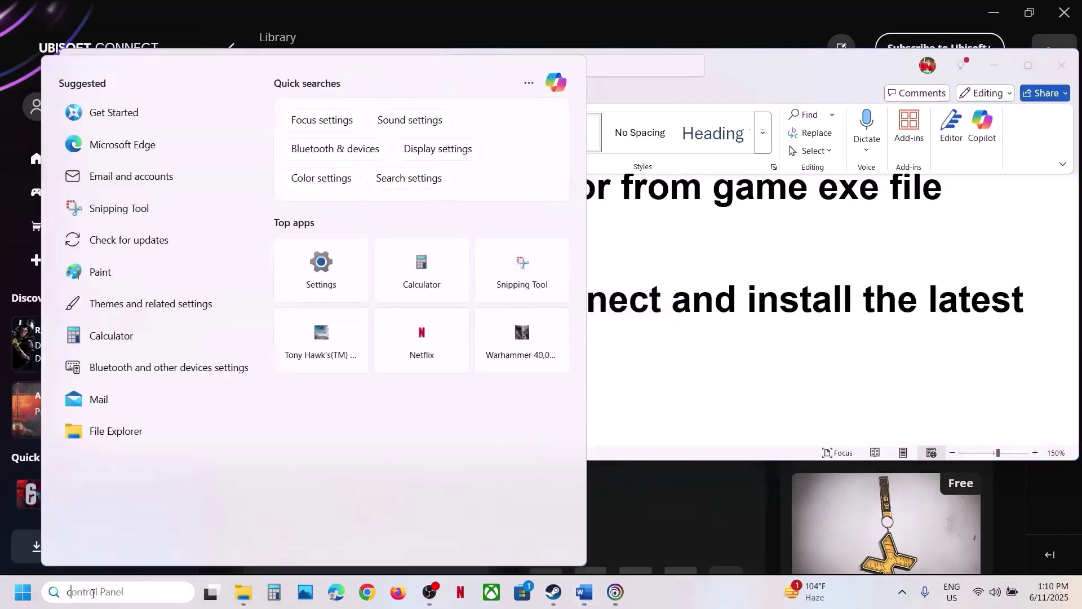
type("control")
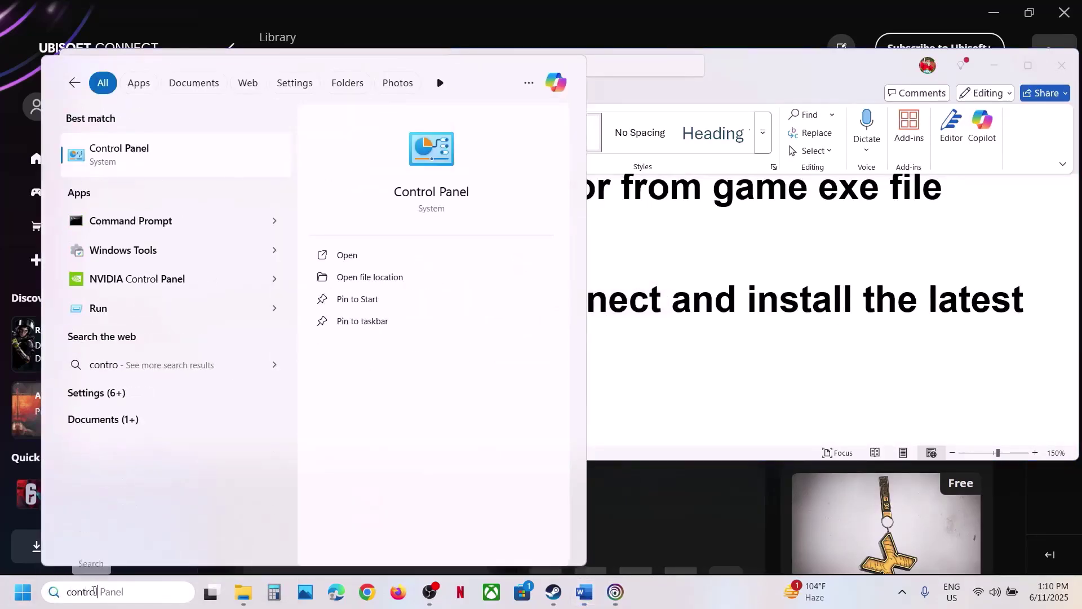
left_click(121, 164)
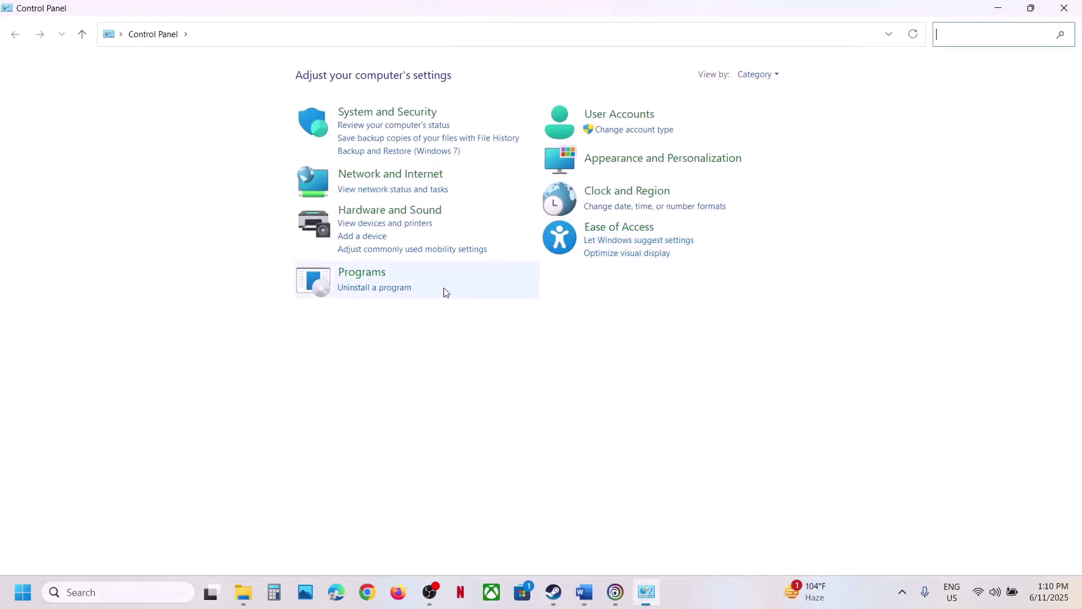
left_click(367, 287)
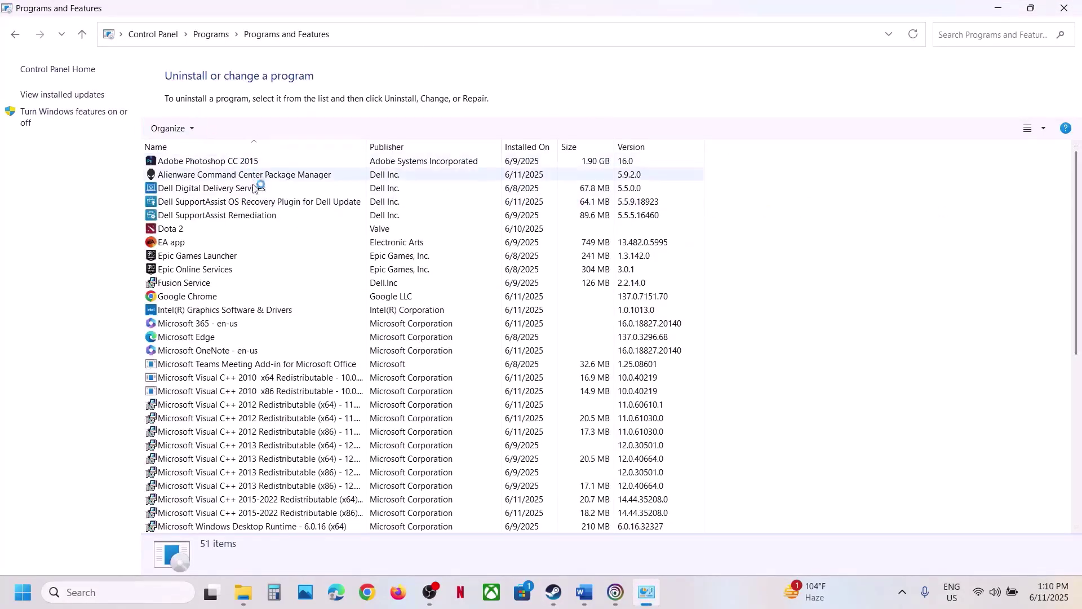
- Select Ubisoft Connect, start its uninstall, and decline the UAC permission prompt
scroll(295, 433, "down", 8)
scroll(295, 433, "down", 1)
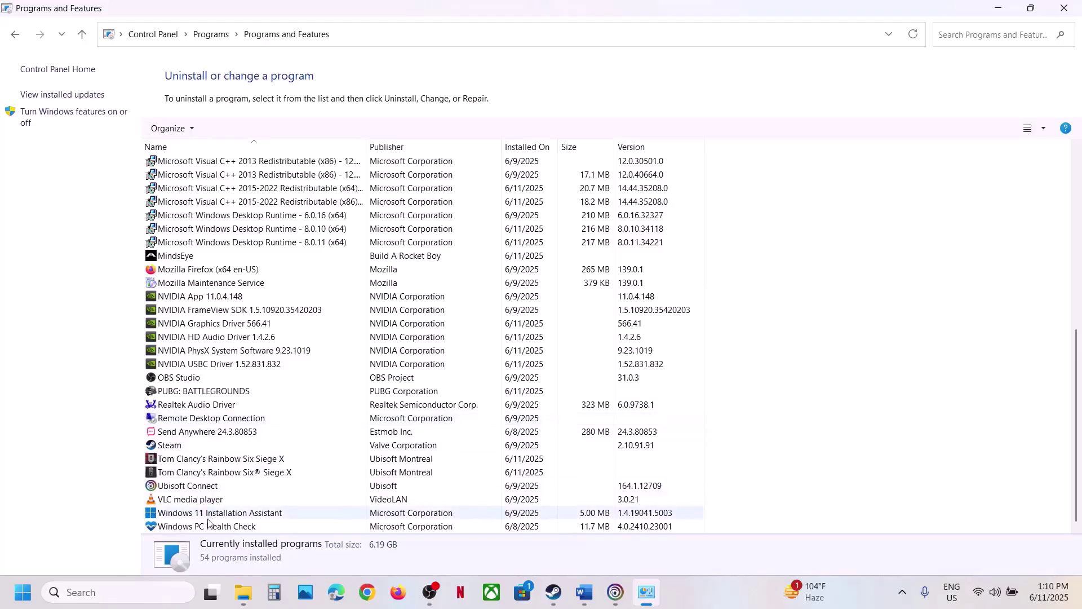
scroll(211, 417, "up", 2)
left_click(212, 391)
key("u")
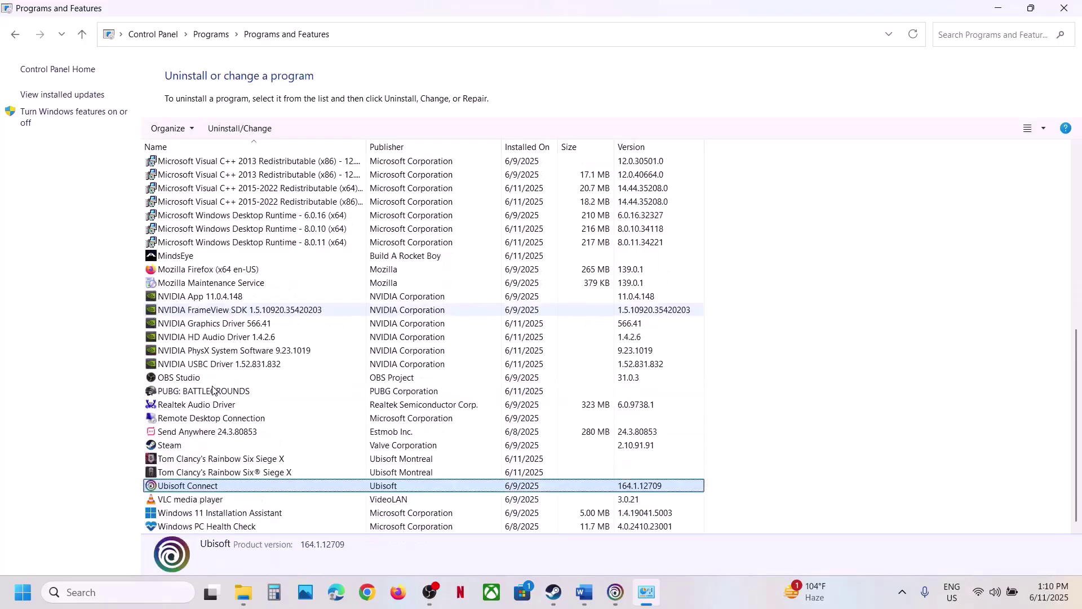
scroll(226, 496, "up", 1)
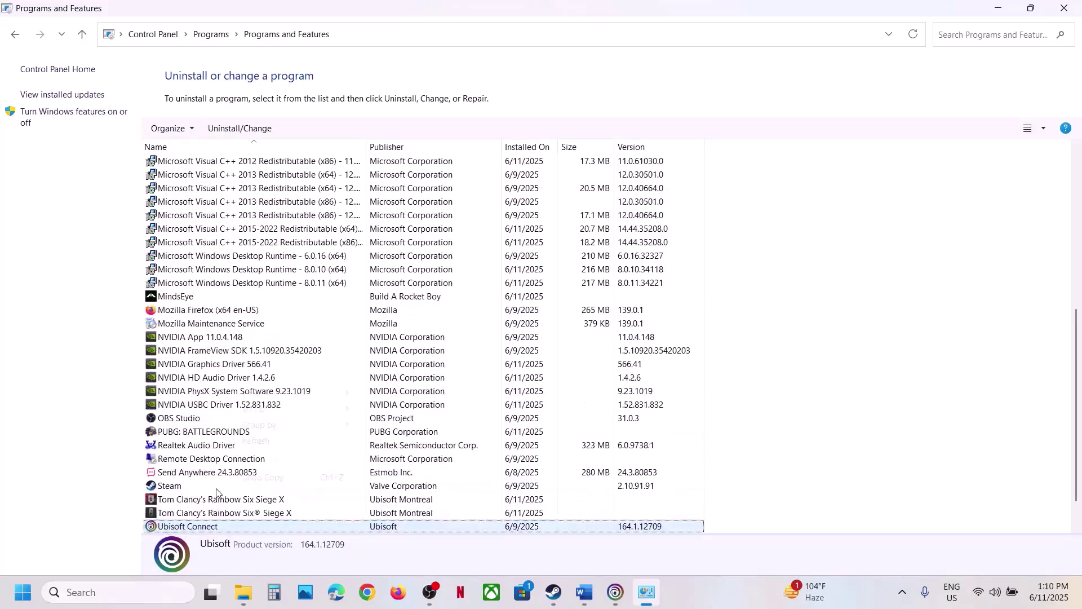
right_click(223, 489)
left_click(193, 530)
scroll(193, 527, "down", 1)
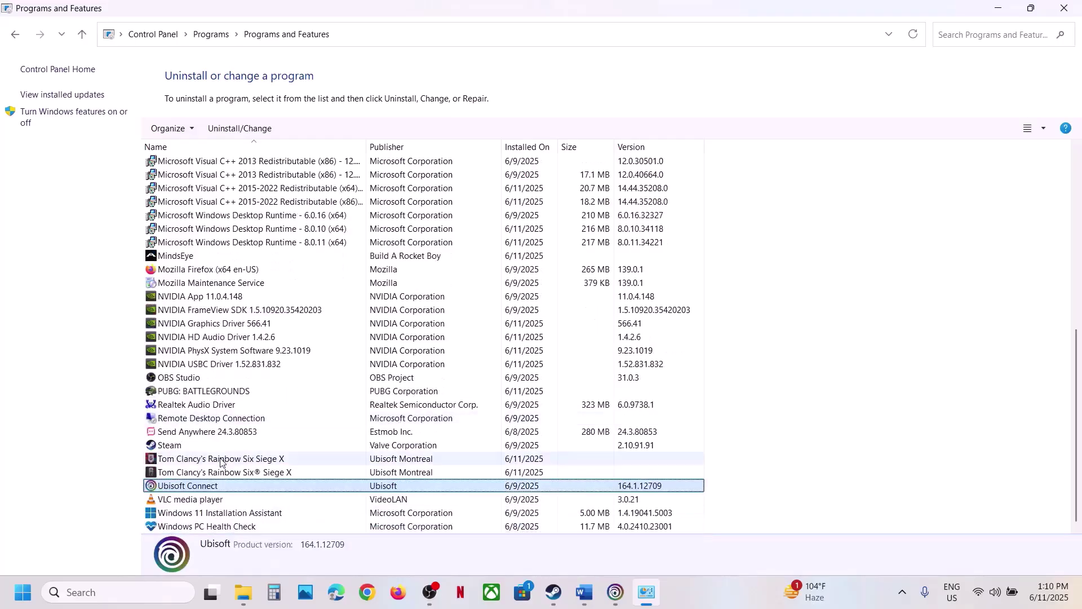
left_click(253, 502)
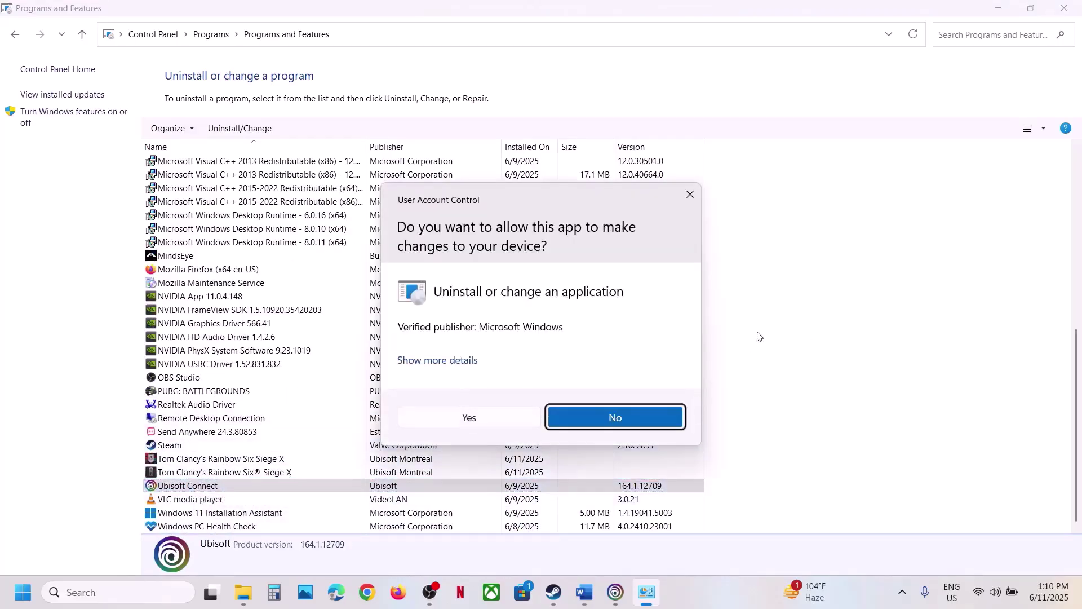
left_click(684, 419)
- Launch Chrome and open the ubisoft.com/en-gb/ubisoft-connect result from a Google search
key("super")
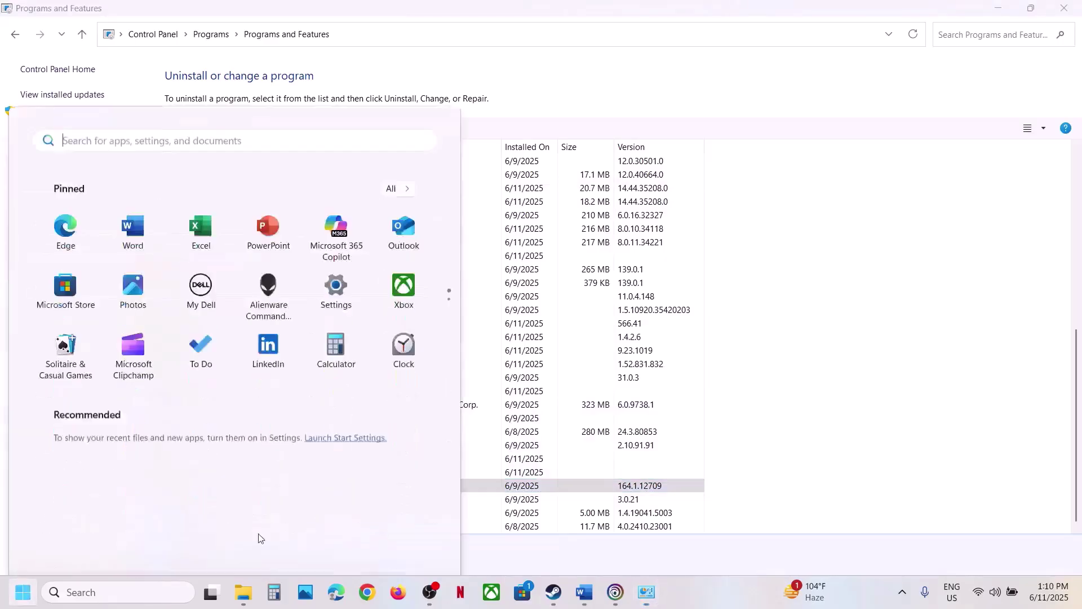
left_click(411, 544)
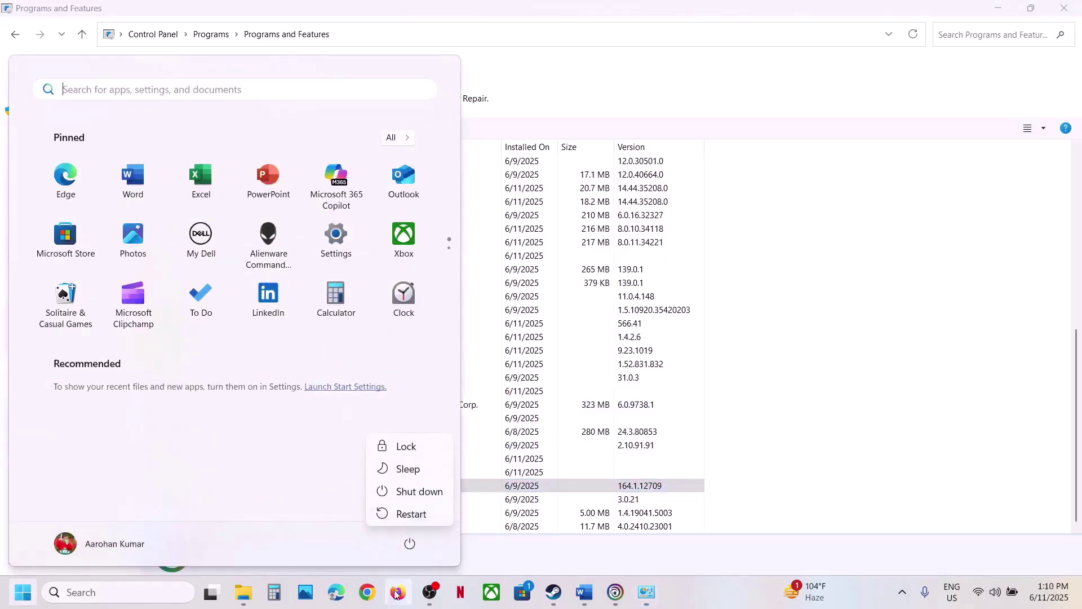
left_click(367, 592)
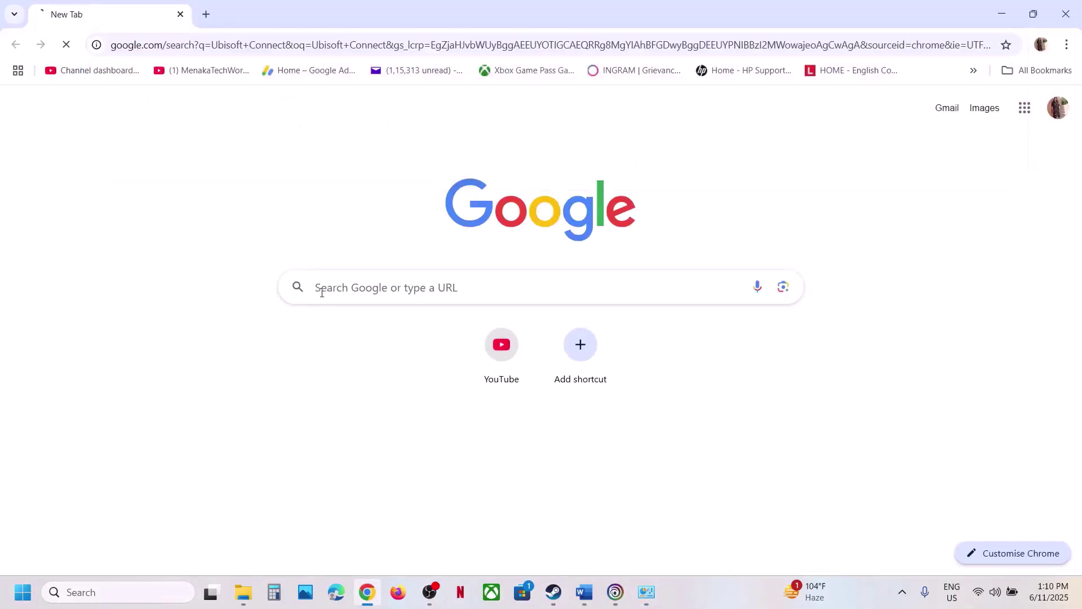
left_click(227, 246)
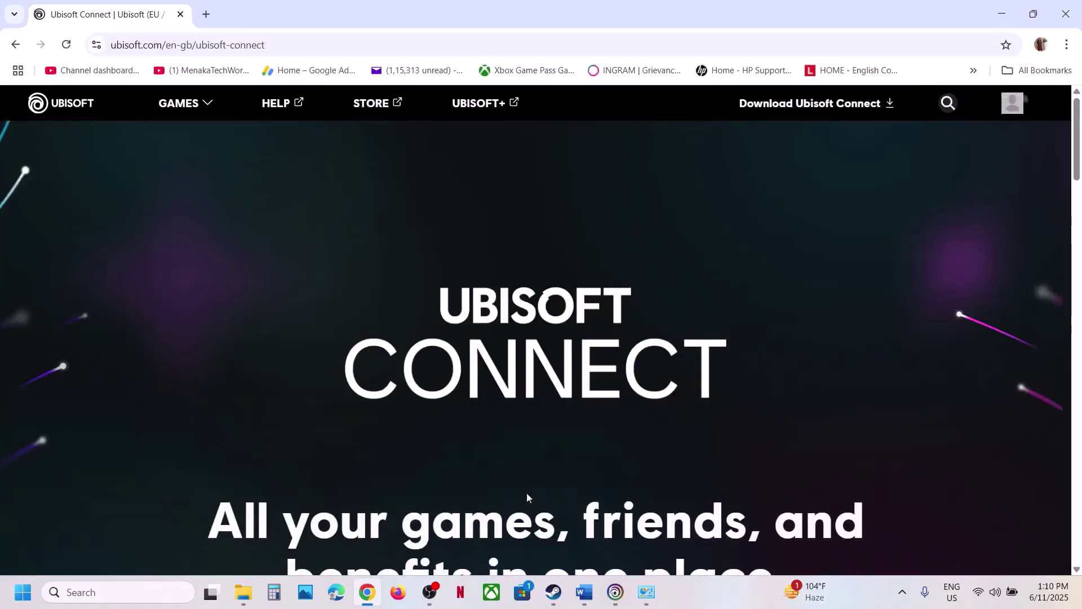
- Read the next guide step in Word, then minimize Word to reveal Steam
left_click(555, 593)
left_click(587, 593)
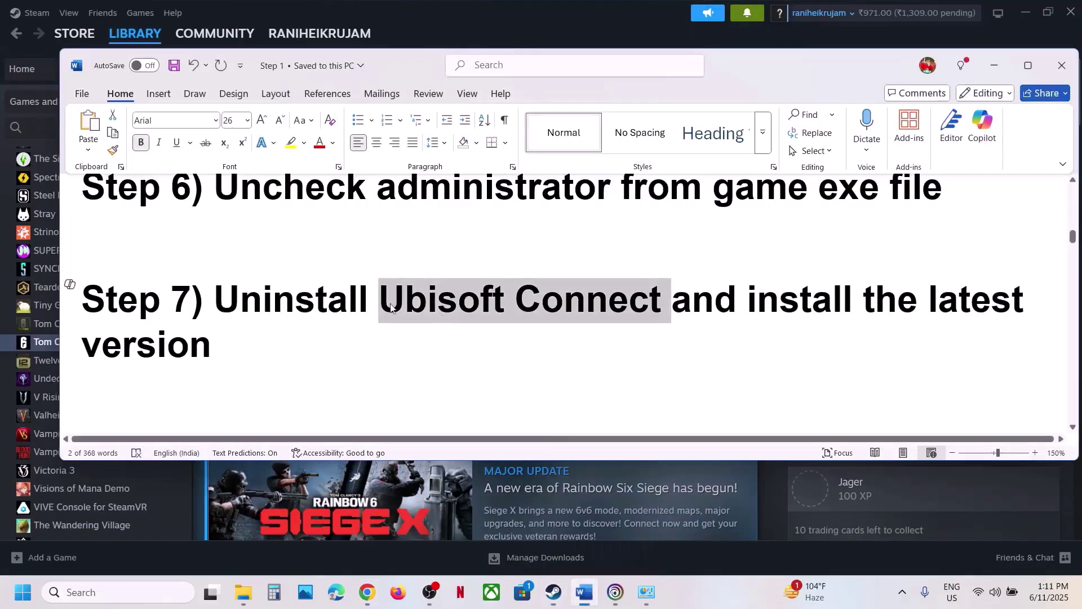
scroll(382, 309, "down", 3)
scroll(382, 320, "down", 2)
scroll(382, 319, "up", 1)
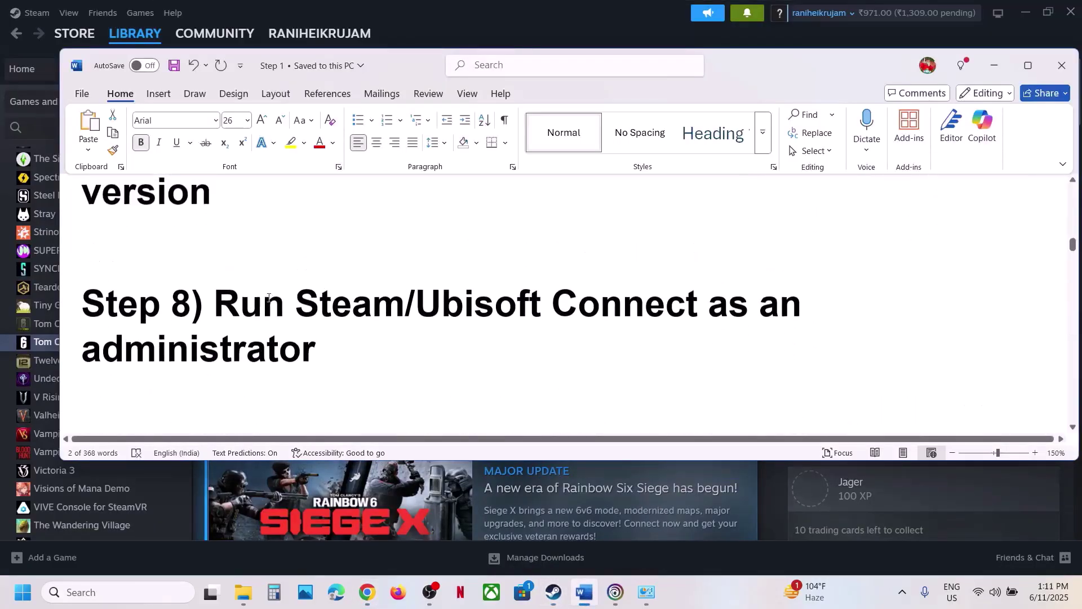
left_click_drag(215, 305, 569, 336)
left_click(994, 65)
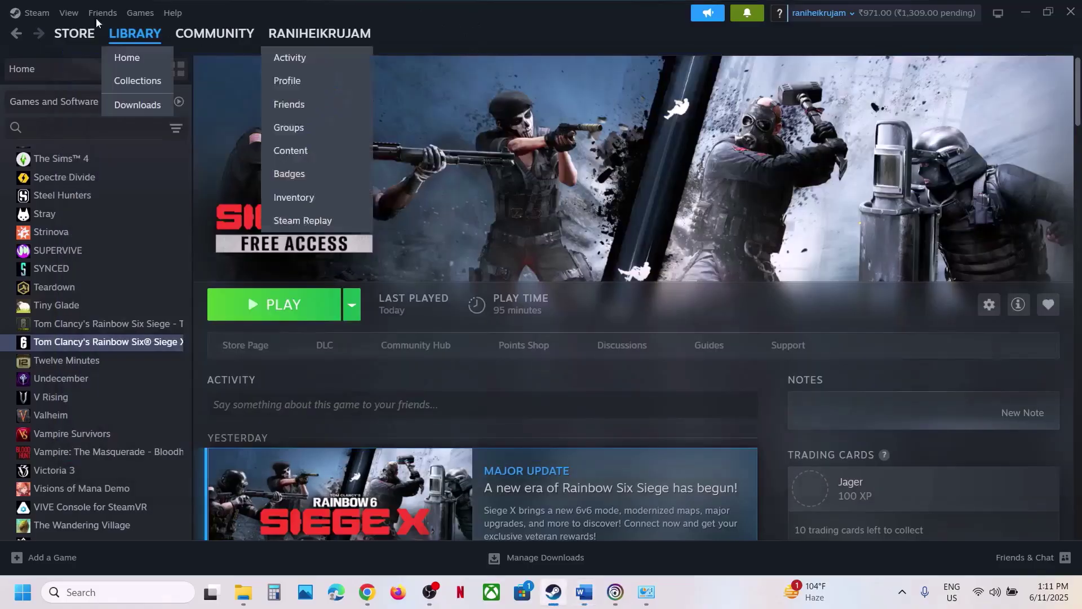
- Check the Steam menu and Steam's Run as administrator option from a 'steam' search
left_click(35, 12)
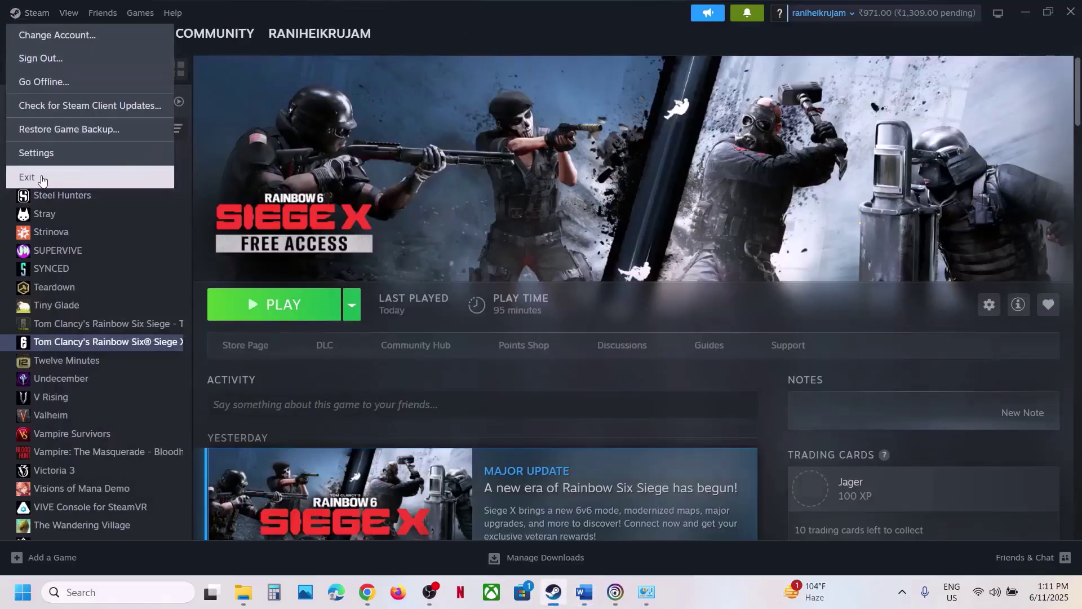
left_click(408, 174)
left_click(148, 595)
type("steam")
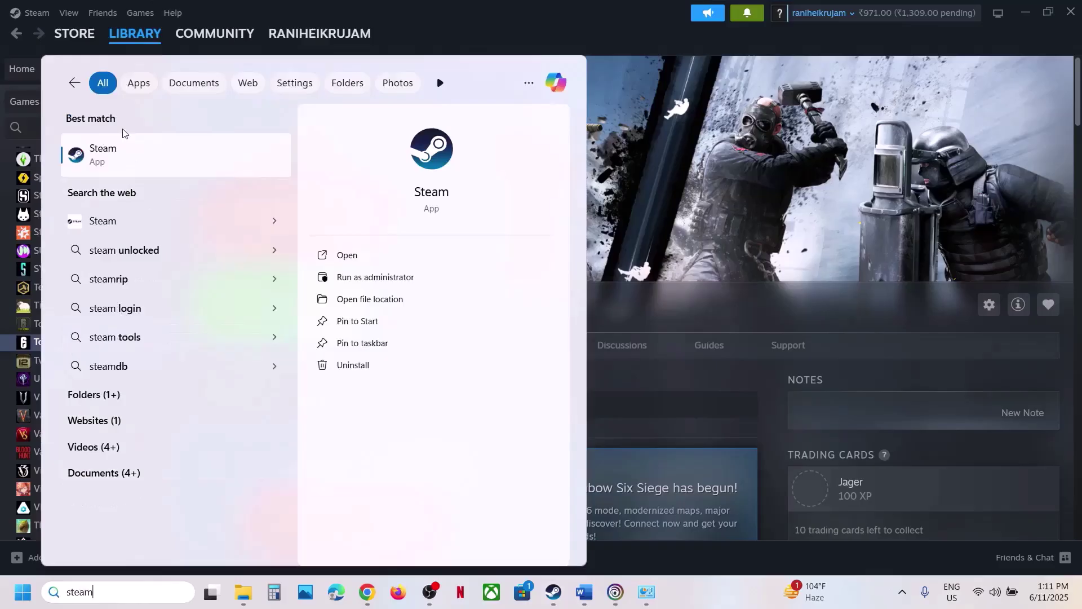
right_click(124, 161)
left_click(746, 165)
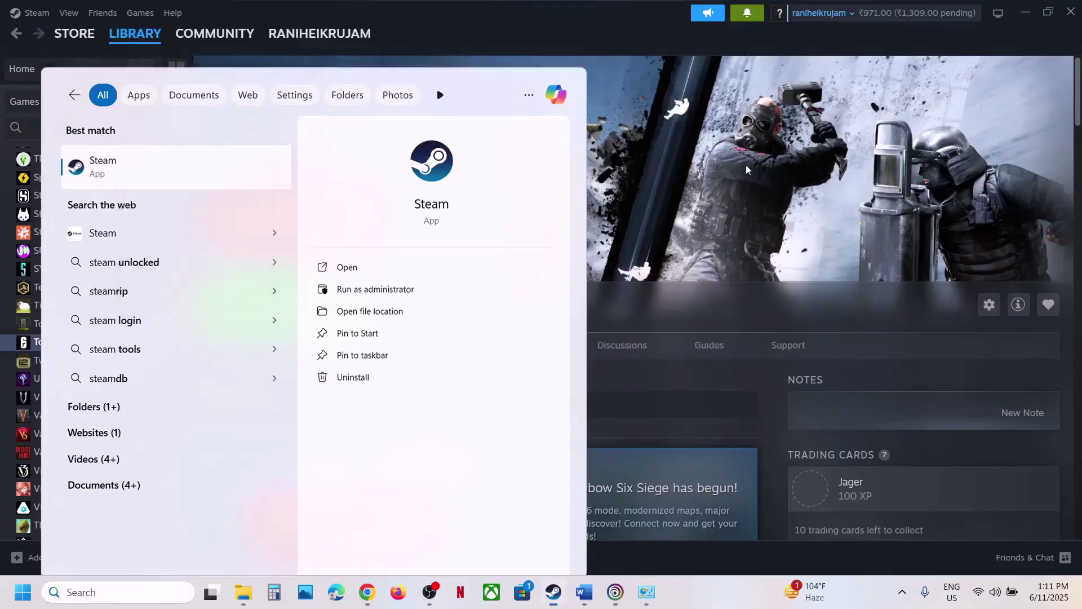
left_click(746, 165)
- Check Ubisoft Connect's Run as administrator option from a 'ubi' search, then return to Step 9
left_click(616, 591)
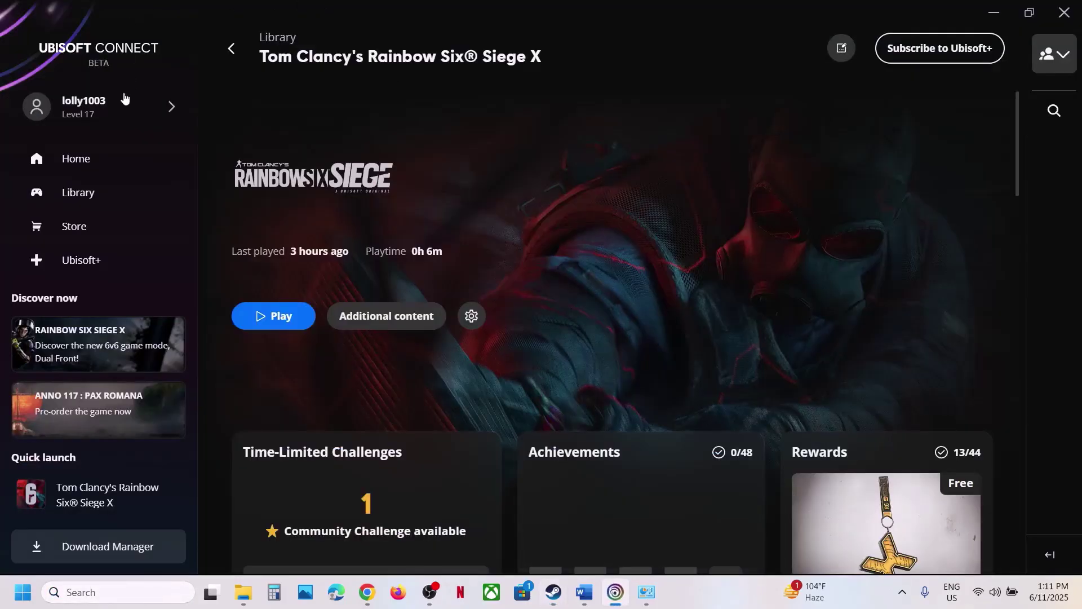
left_click(124, 100)
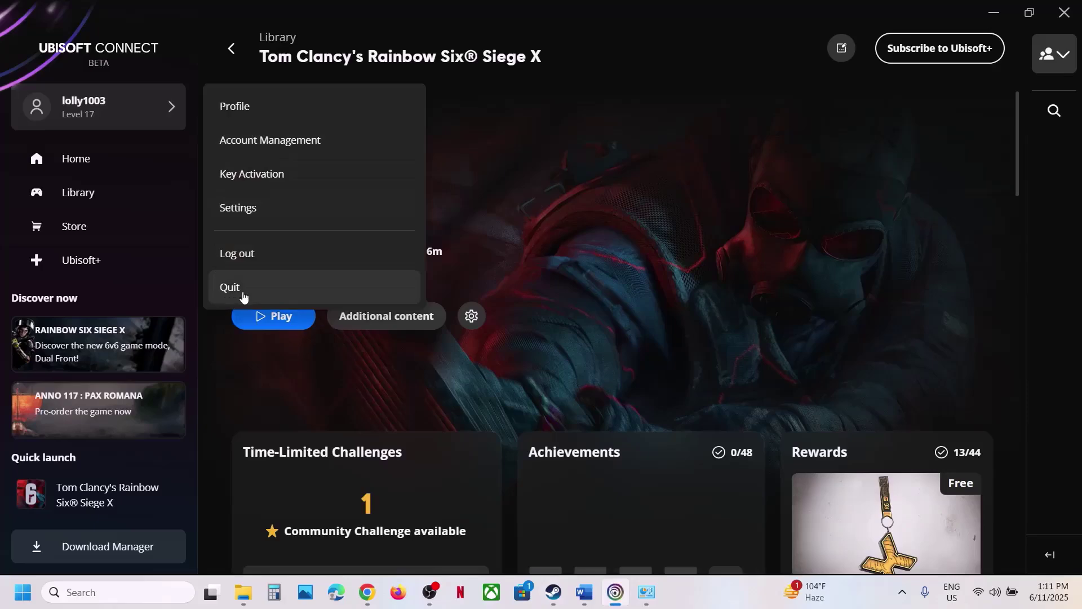
left_click(98, 592)
type("ub")
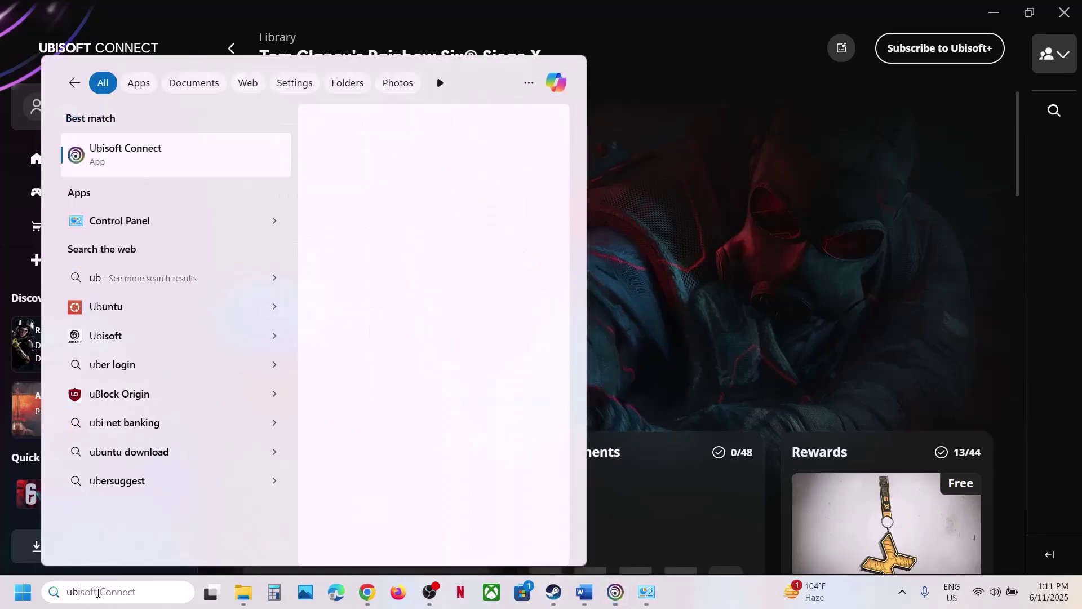
type("i")
right_click(191, 164)
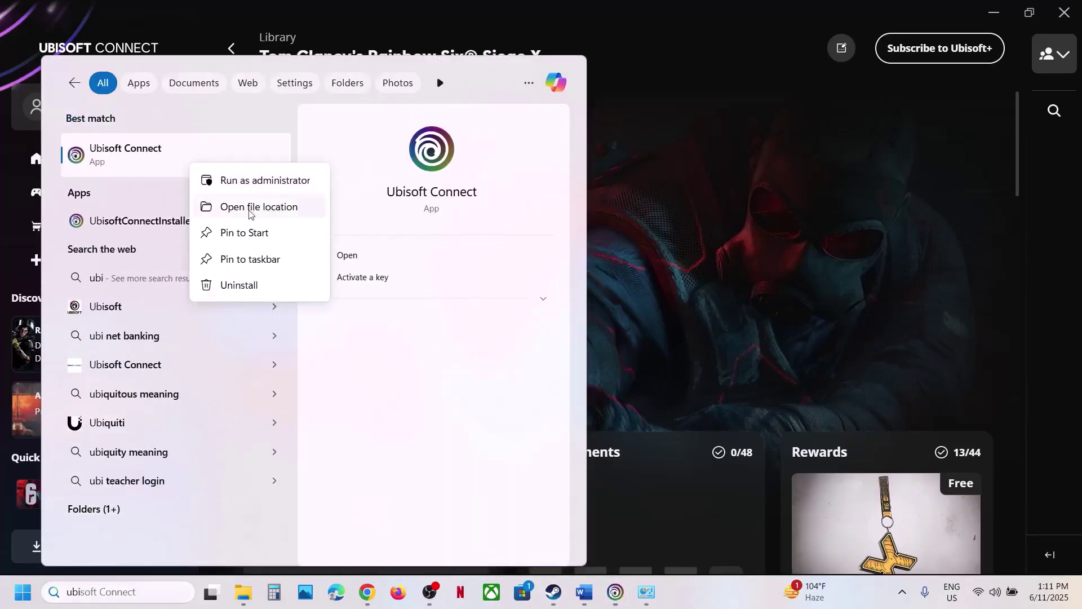
left_click(853, 210)
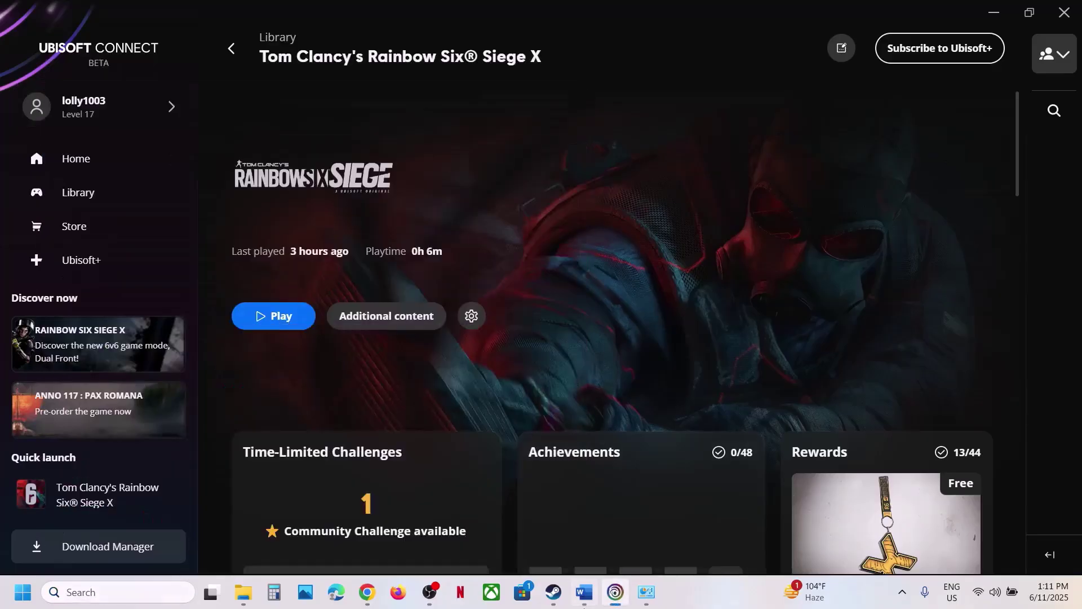
left_click(584, 591)
scroll(411, 284, "down", 2)
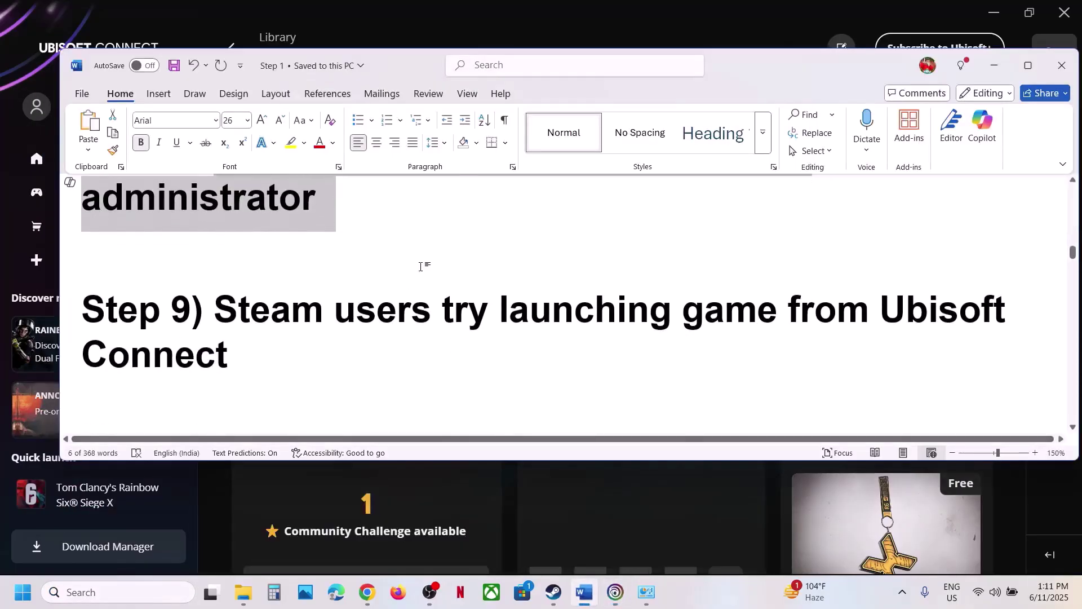
- Open the STEAM-marked Rainbow Six Siege X tile from the Library, then minimize Ubisoft Connect
left_click_drag(217, 315, 689, 350)
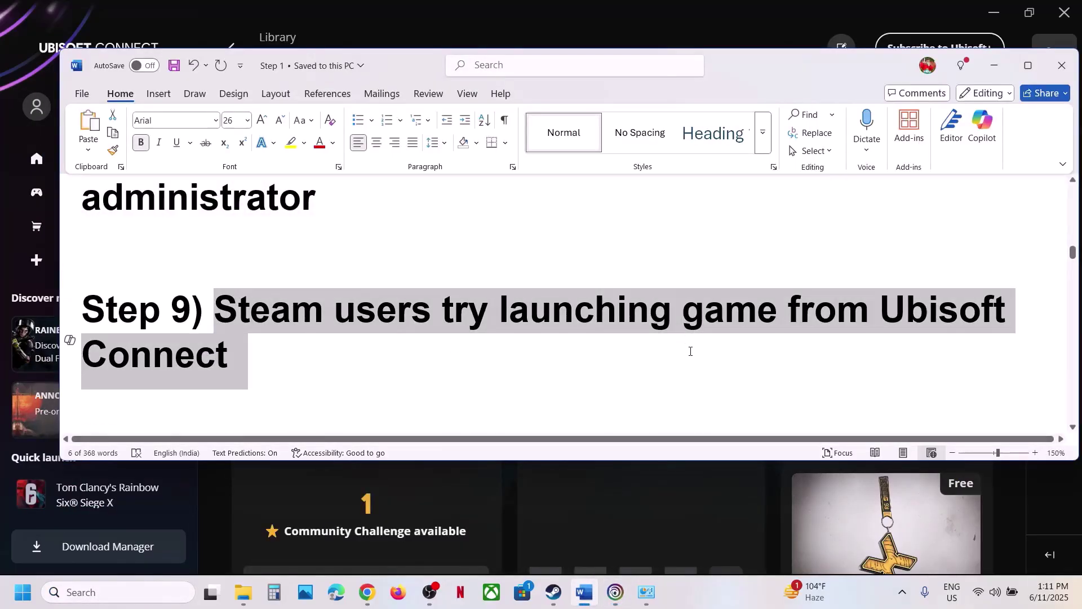
left_click(633, 9)
mouse_move(616, 594)
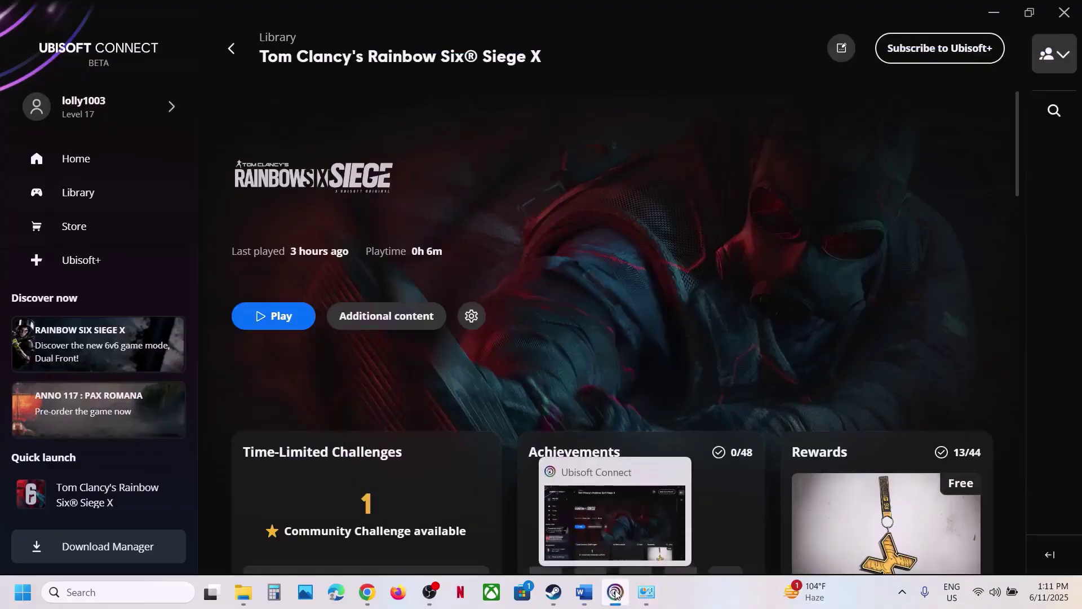
left_click(92, 195)
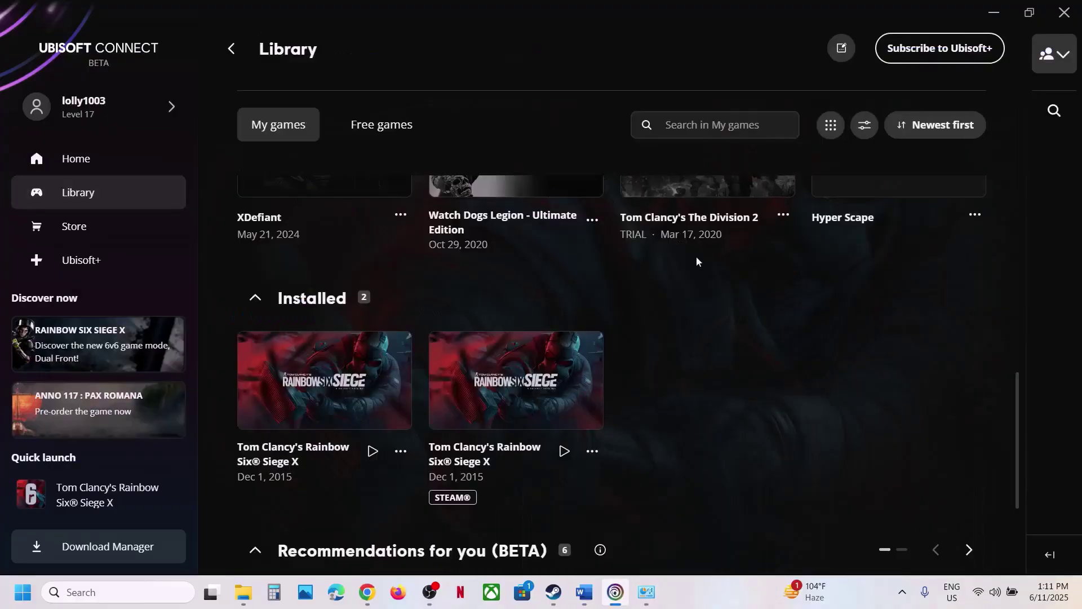
scroll(654, 330, "down", 1)
scroll(366, 327, "up", 1)
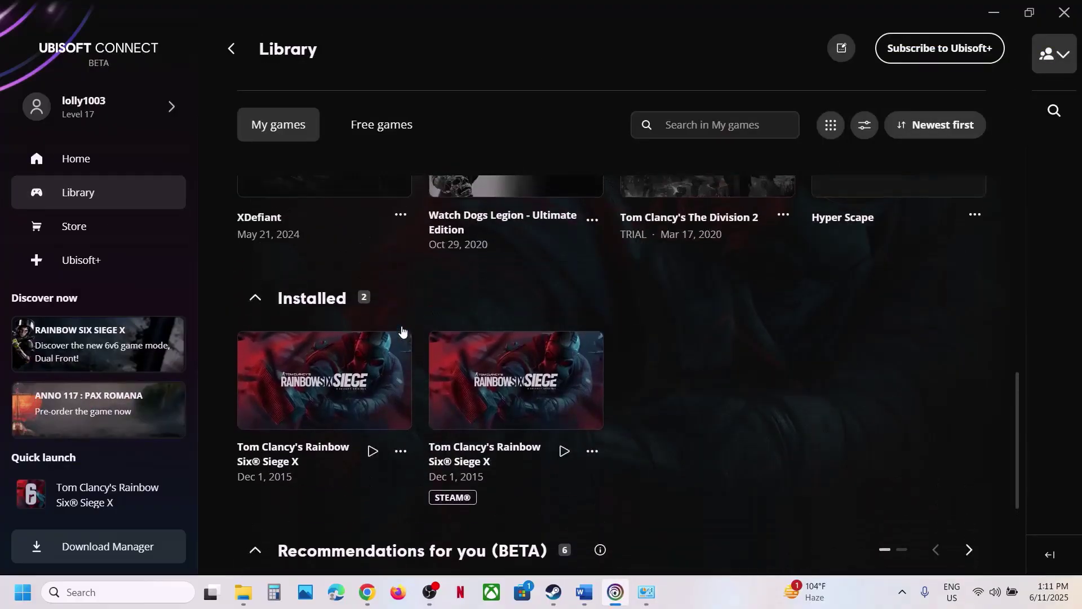
scroll(404, 333, "down", 2)
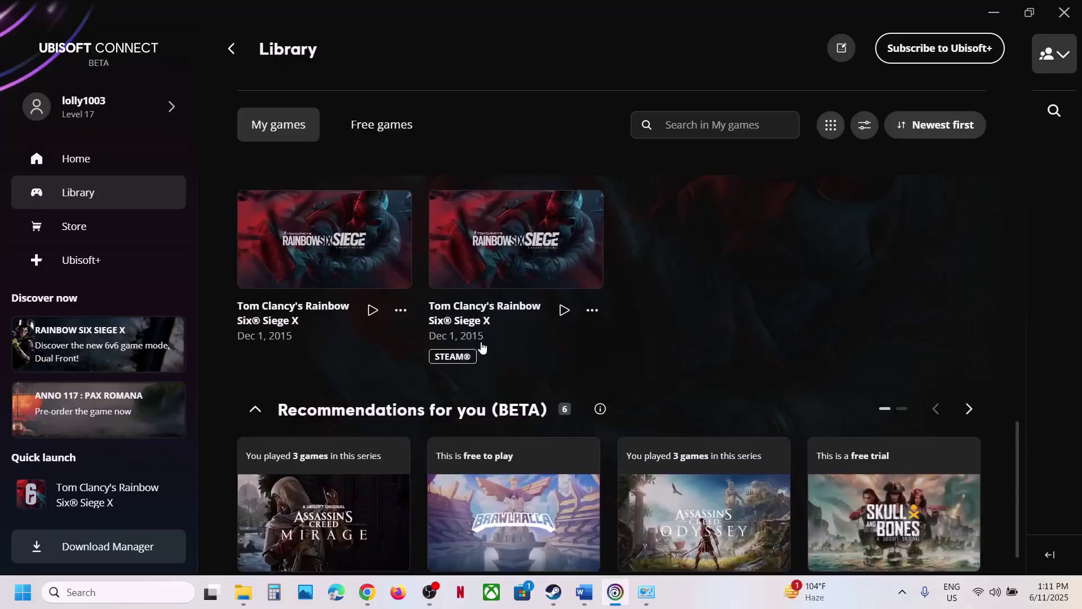
left_click(494, 269)
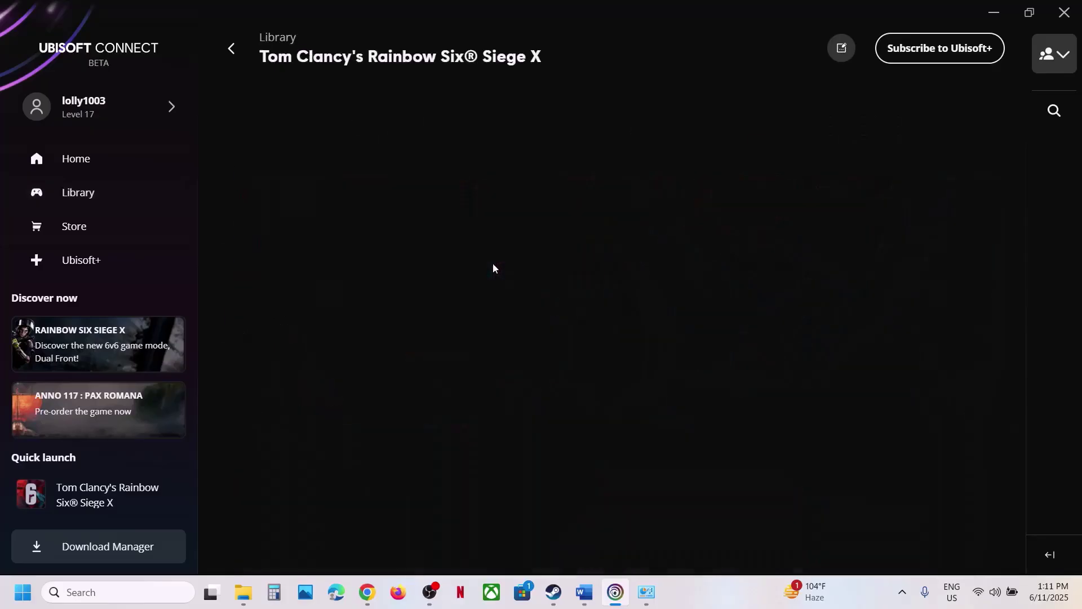
left_click(995, 12)
scroll(393, 368, "down", 5)
- Following the guide's cache path, browse Explorer from This PC into OS (C:) > Program Files (x86)
scroll(393, 368, "down", 2)
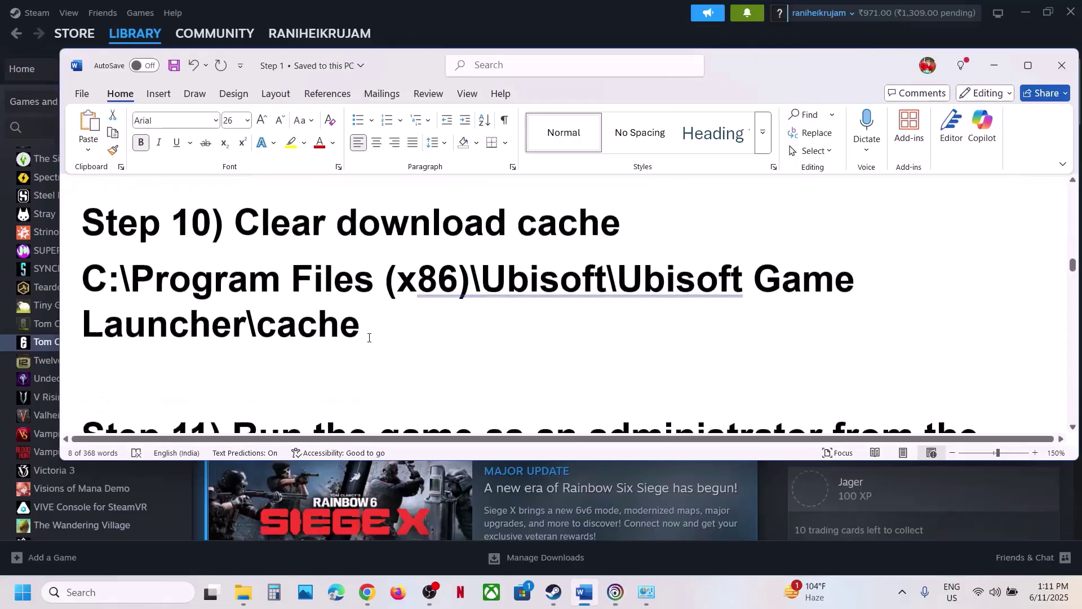
scroll(186, 336, "up", 1)
left_click_drag(80, 324, 442, 350)
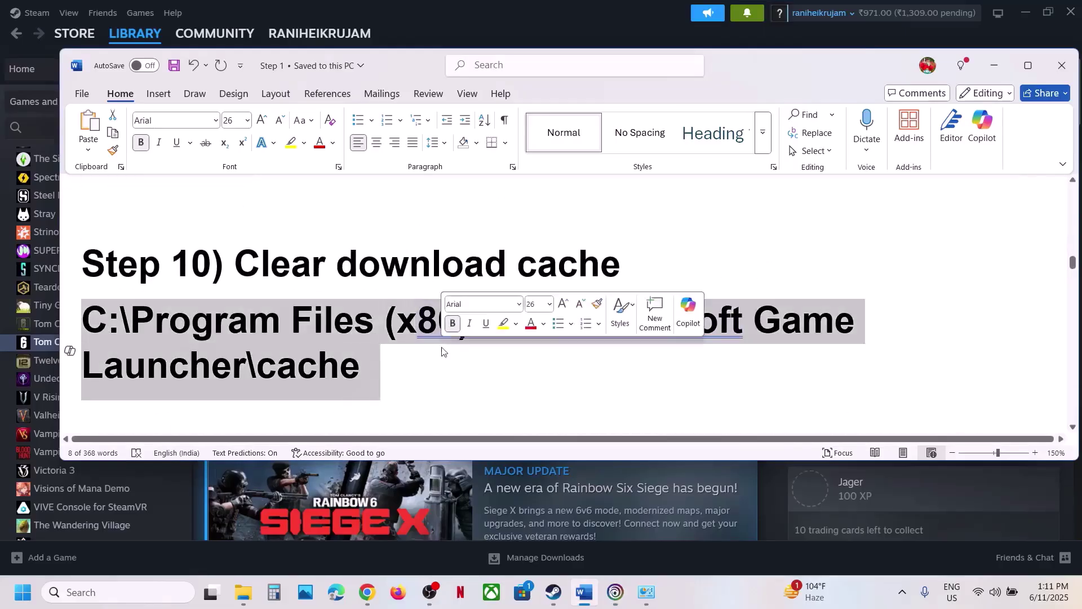
mouse_move(245, 604)
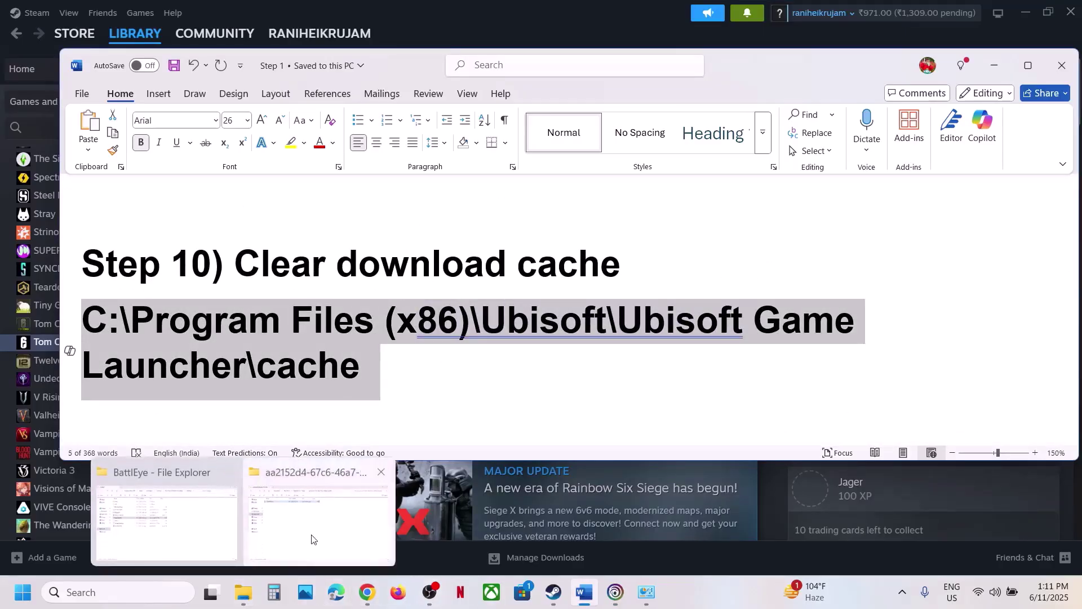
left_click(318, 518)
left_click(73, 336)
double_click(179, 142)
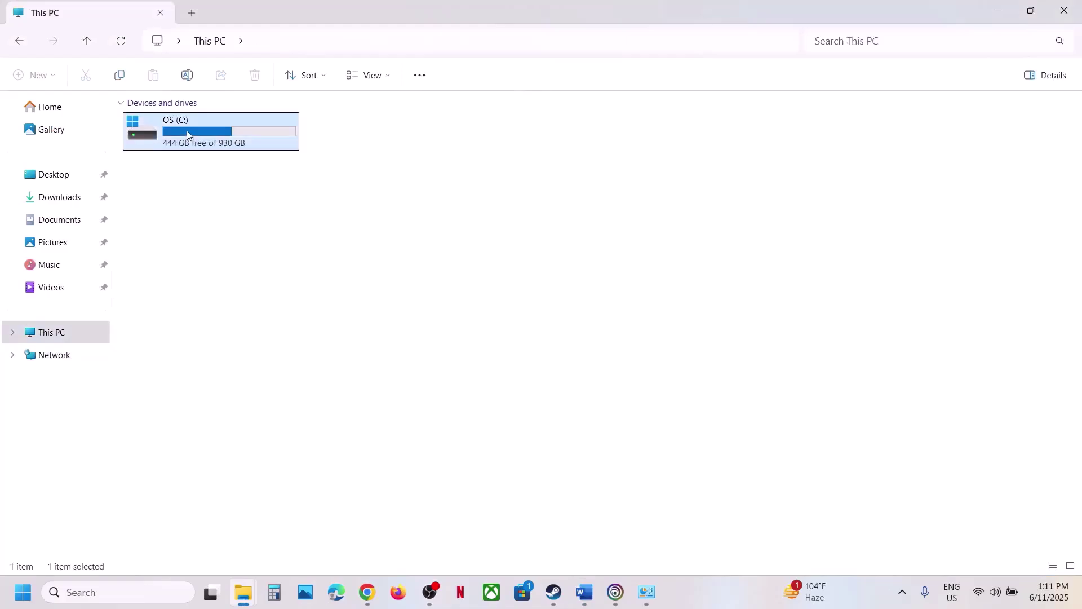
double_click(181, 310)
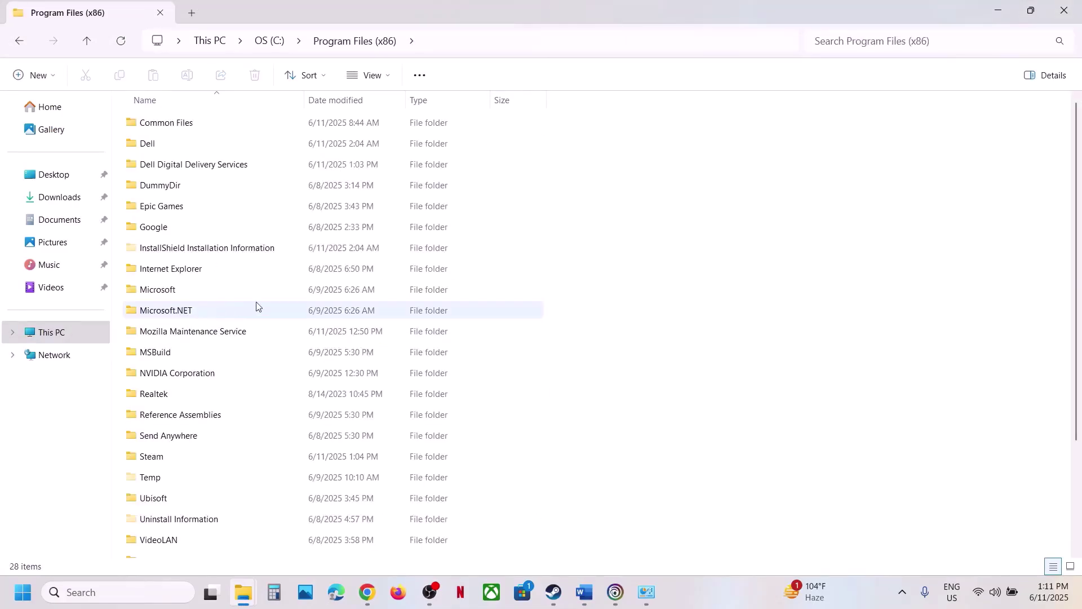
- Open Ubisoft > Ubisoft Game Launcher and bring up the cache folder's context menu
key("alt+Tab")
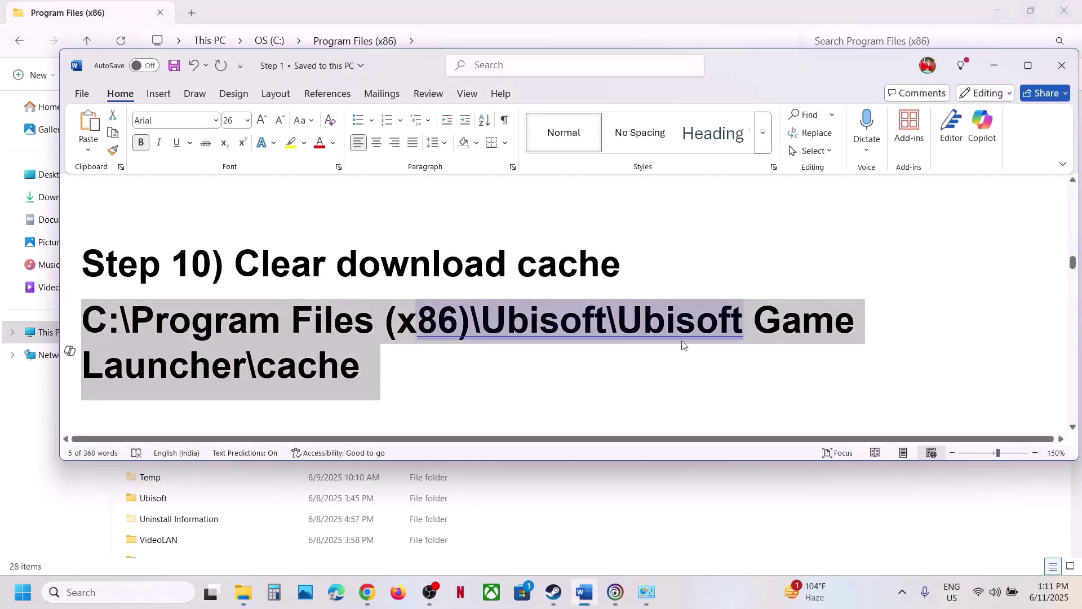
key("alt+Tab")
scroll(367, 389, "down", 2)
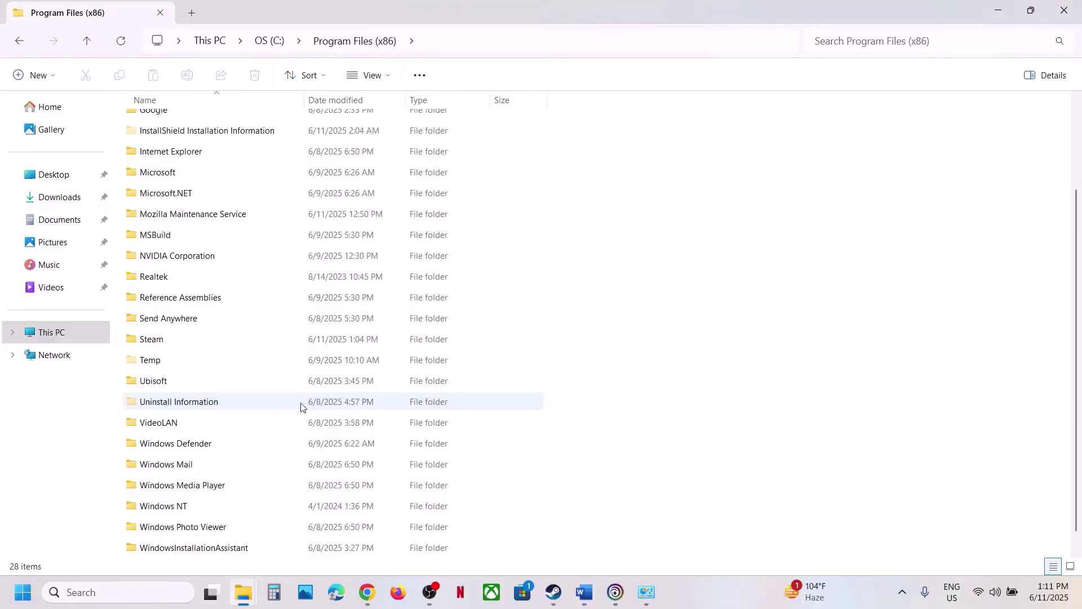
left_click(177, 387)
double_click(176, 386)
left_click(192, 123)
double_click(187, 123)
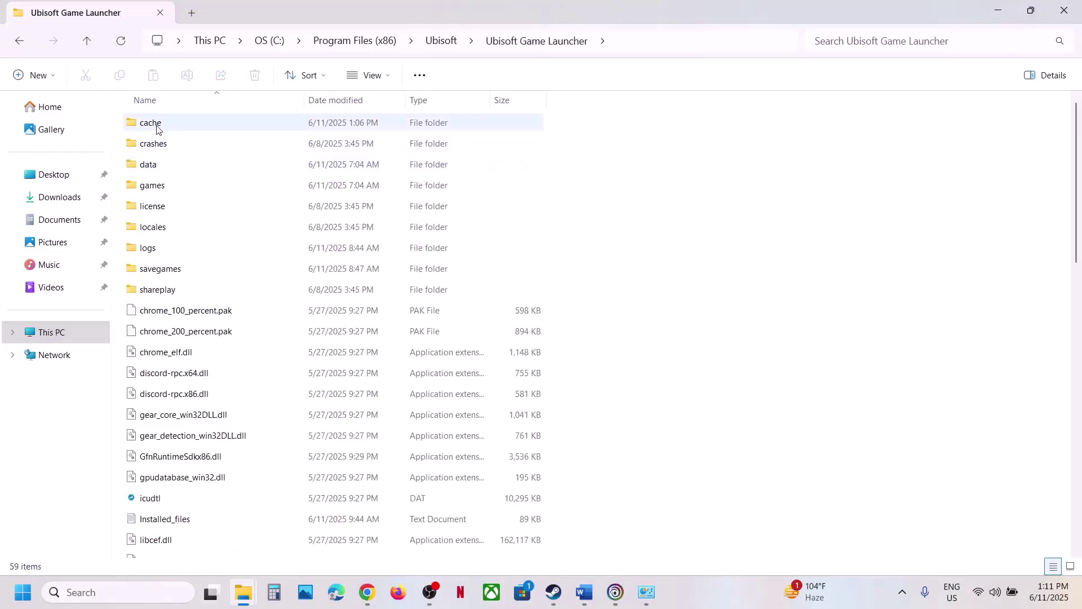
left_click(224, 117)
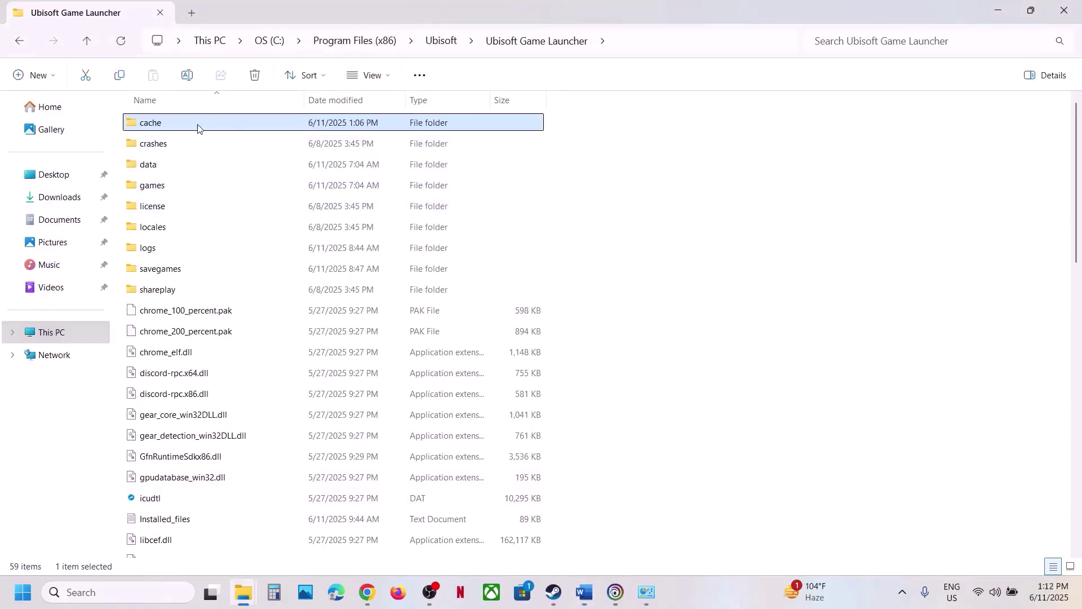
right_click(214, 125)
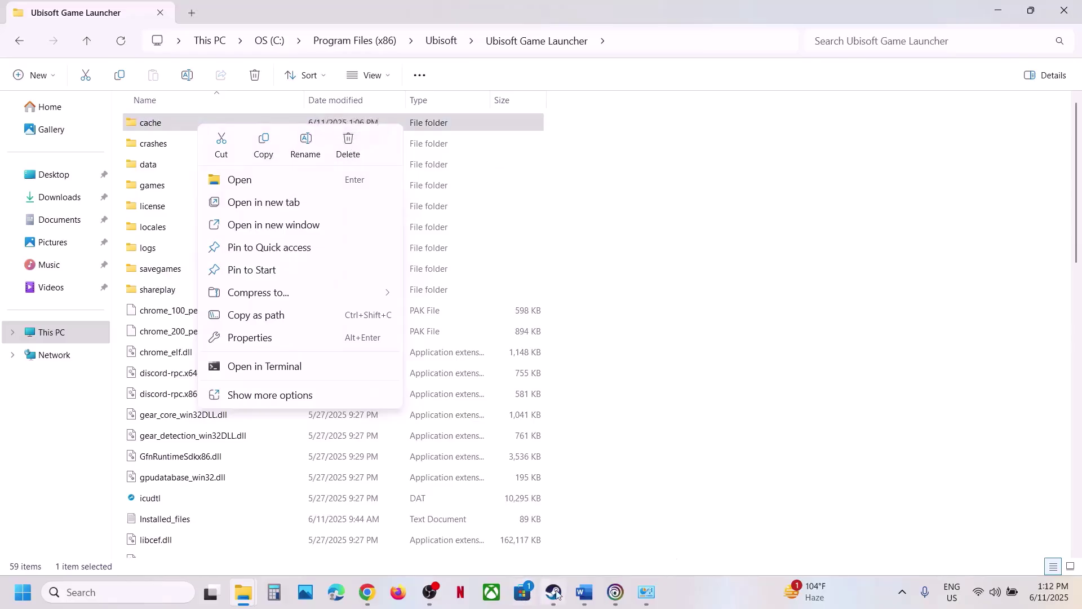
left_click(585, 592)
scroll(423, 357, "down", 5)
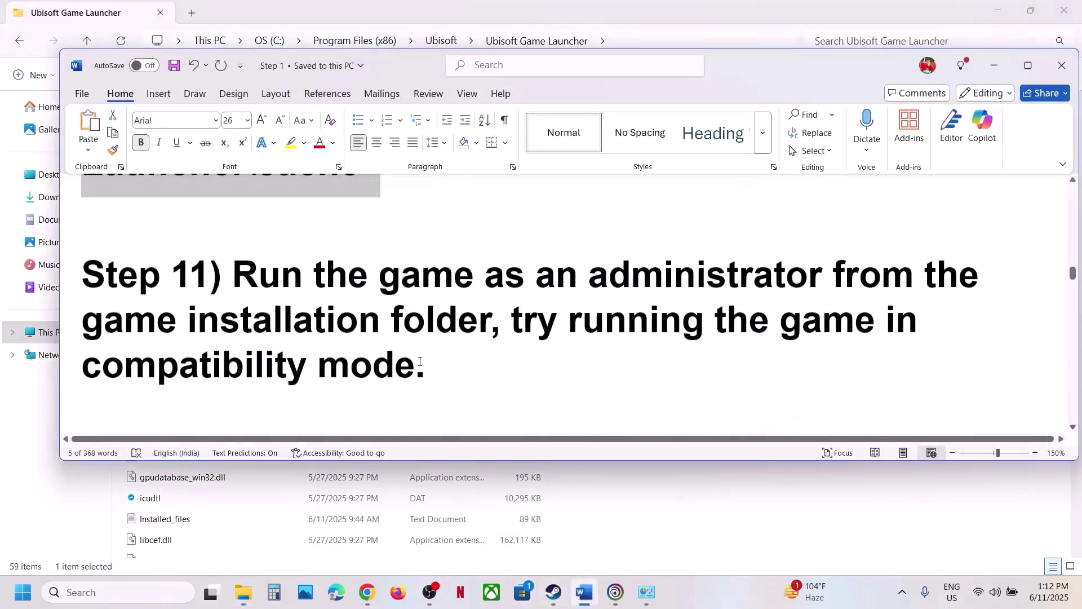
- Browse Rainbow Six Siege X's local files from the Steam library and select the RainbowSix executable
left_click_drag(276, 294, 492, 320)
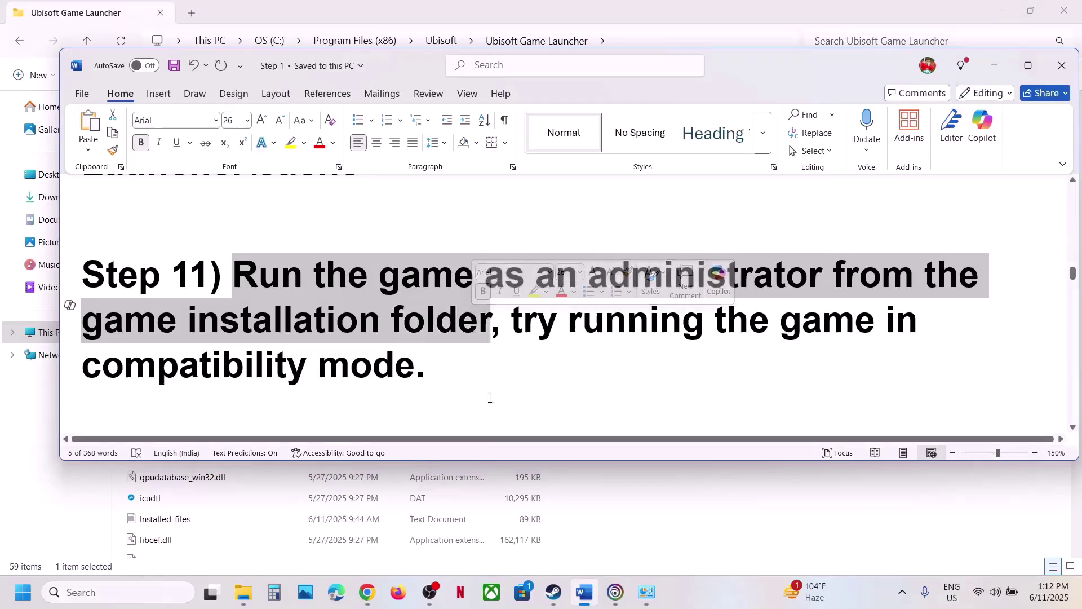
left_click(553, 592)
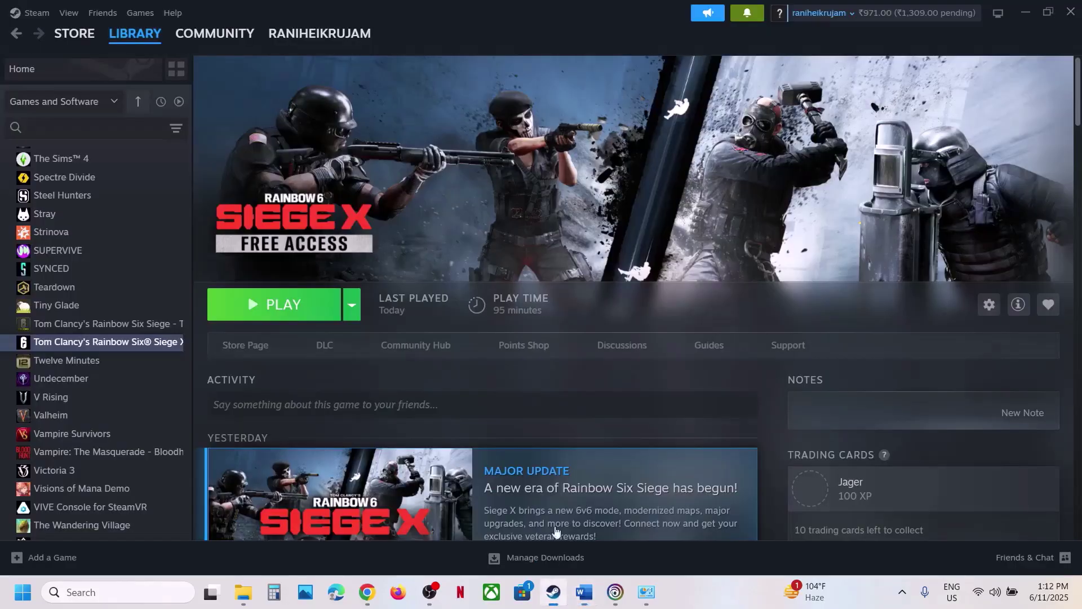
right_click(67, 341)
mouse_move(113, 421)
left_click(232, 449)
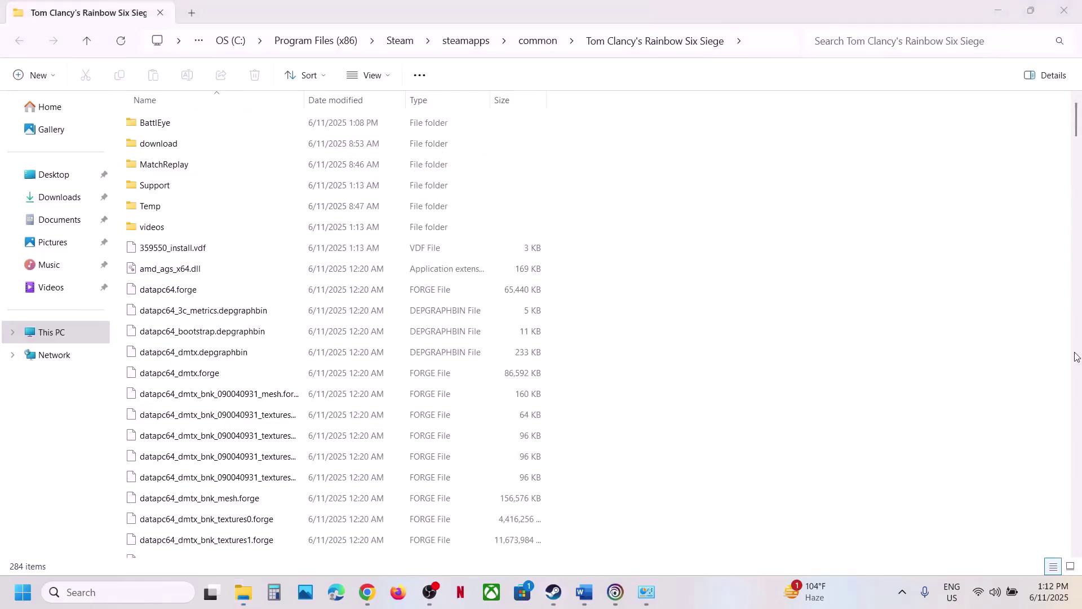
left_click_drag(1074, 125, 1074, 538)
left_click(151, 363)
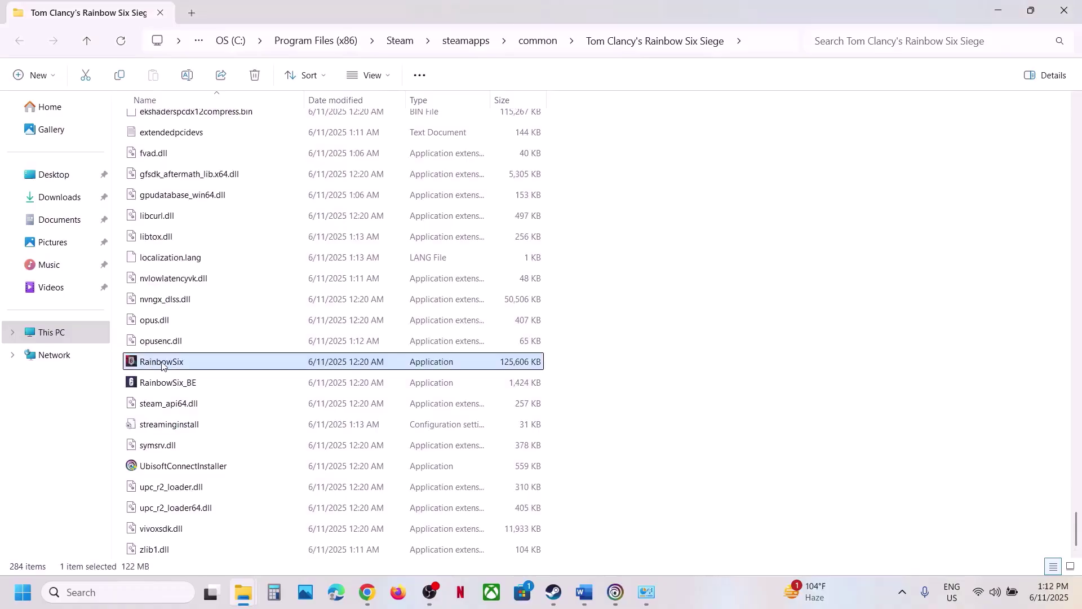
- Enable Run as administrator and Windows 8 compatibility mode in RainbowSix's properties
right_click(162, 365)
left_click(217, 293)
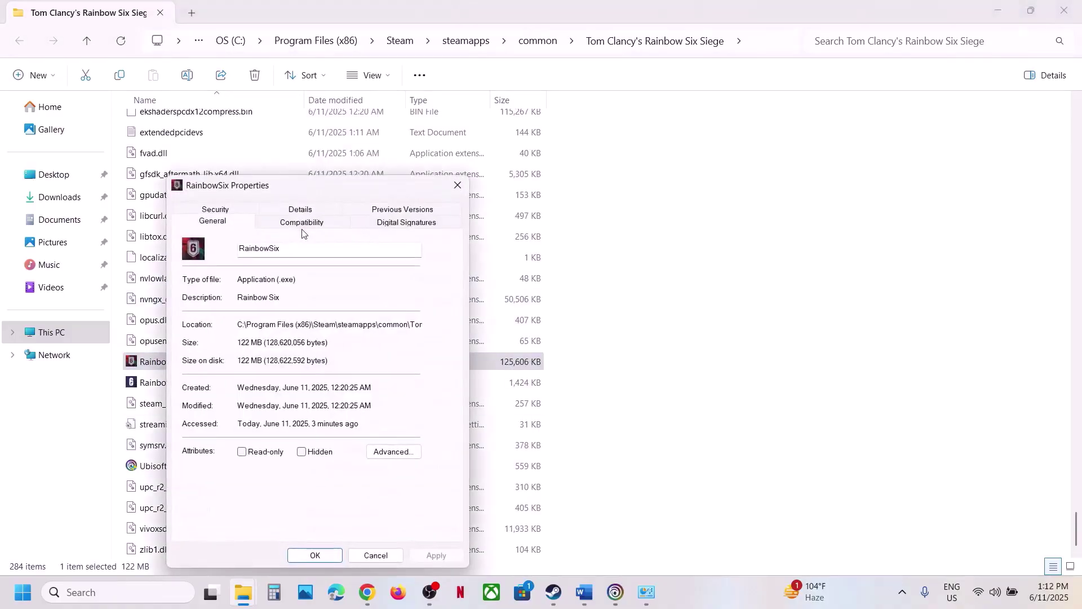
left_click(302, 223)
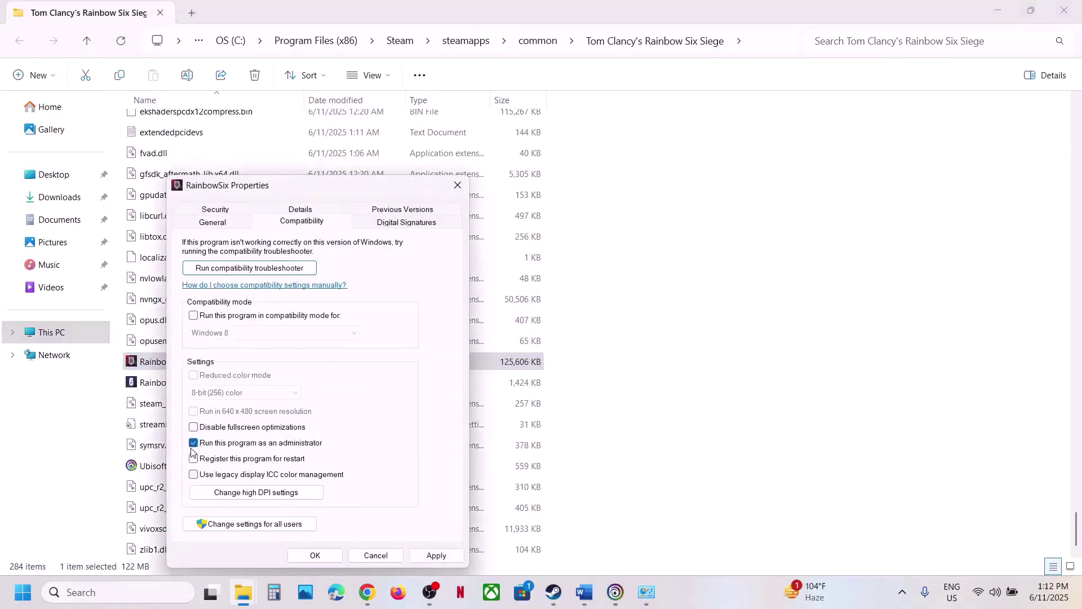
left_click(445, 557)
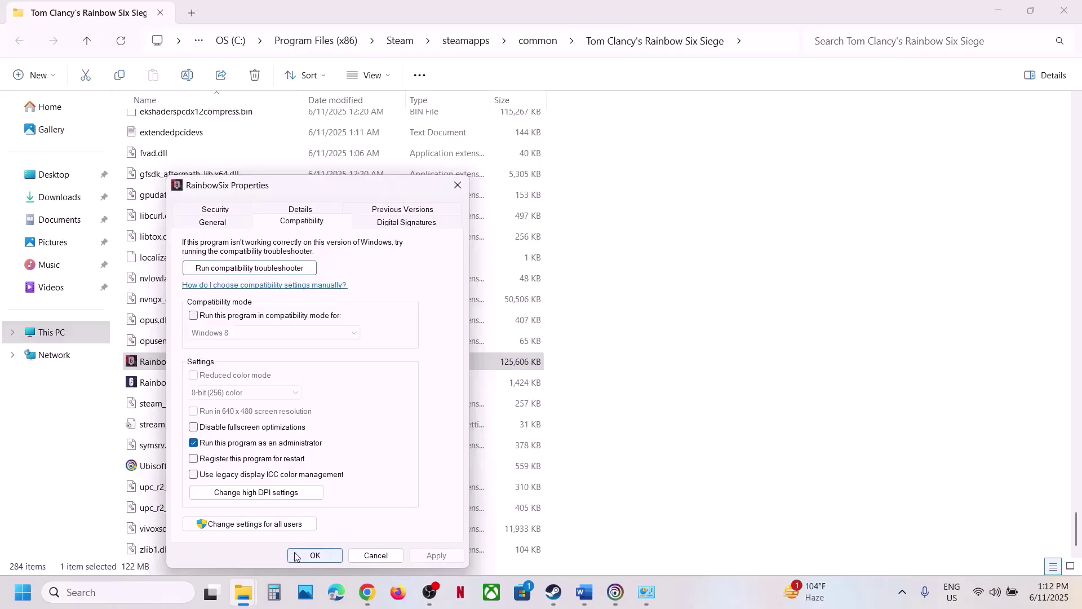
left_click(315, 555)
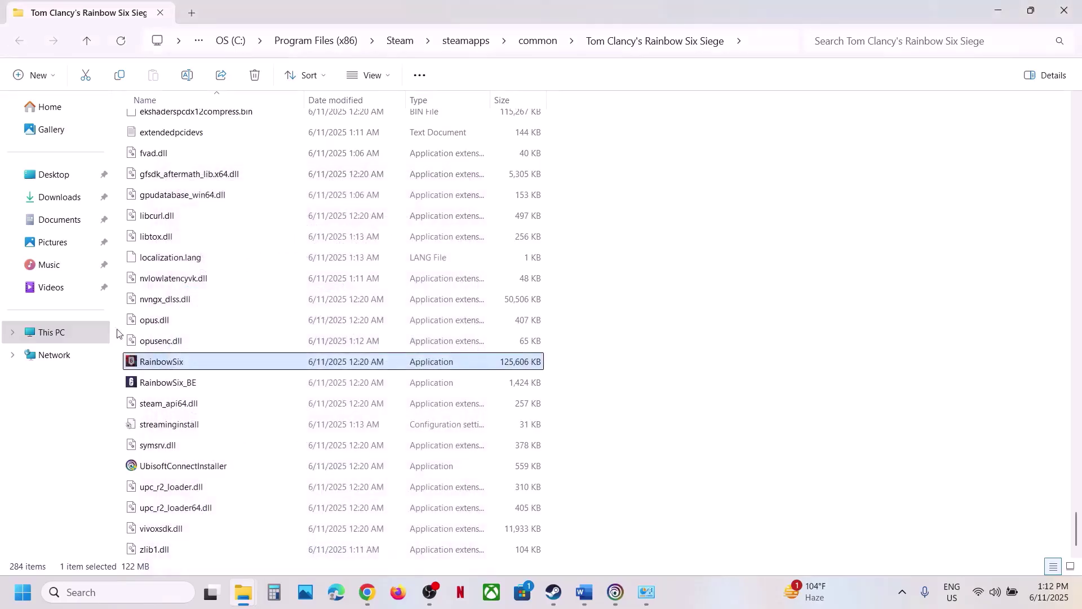
right_click(183, 366)
left_click(235, 296)
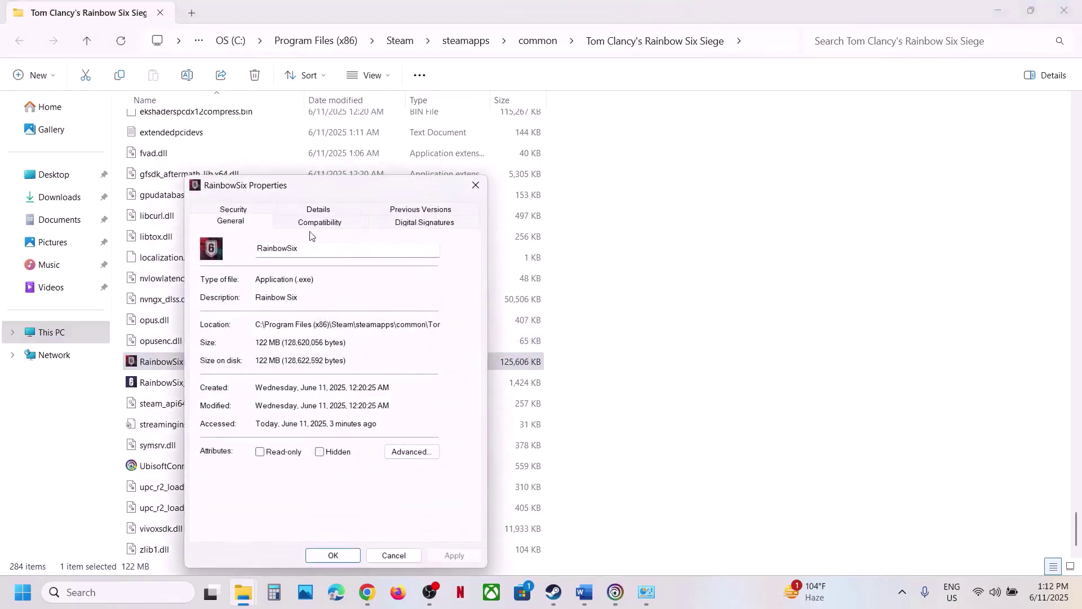
left_click(315, 222)
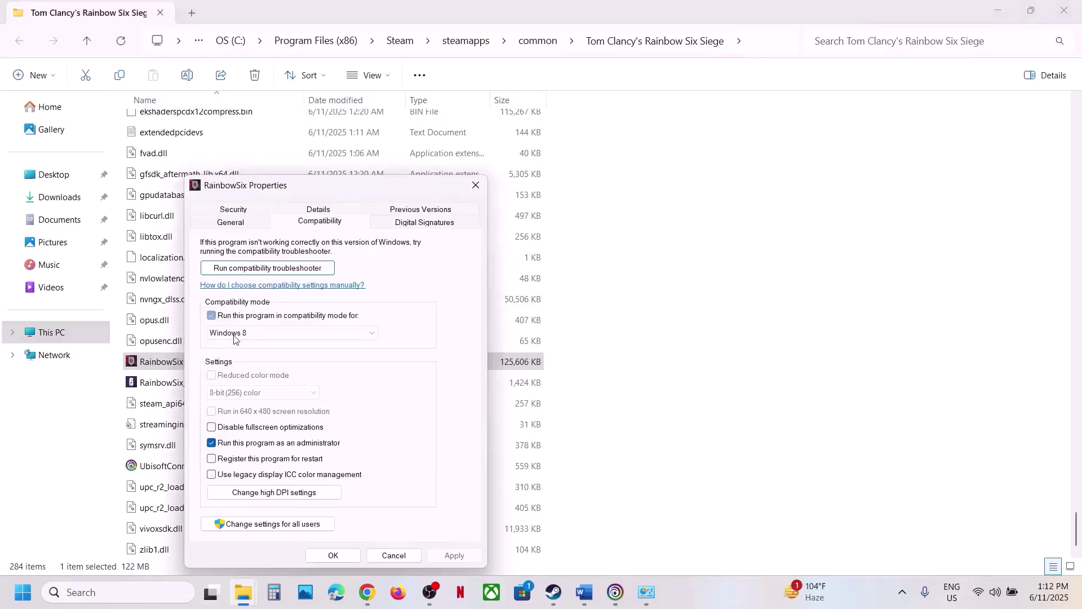
left_click(312, 554)
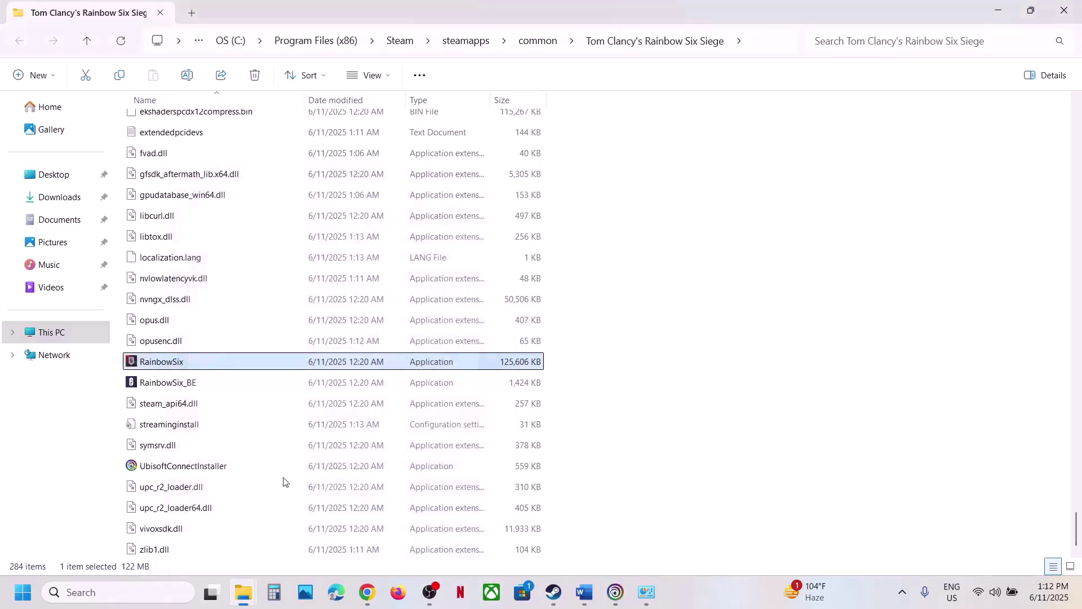
- Switch RainbowSix's compatibility mode to Windows 7 and apply the change
right_click(189, 362)
left_click(236, 288)
left_click(328, 221)
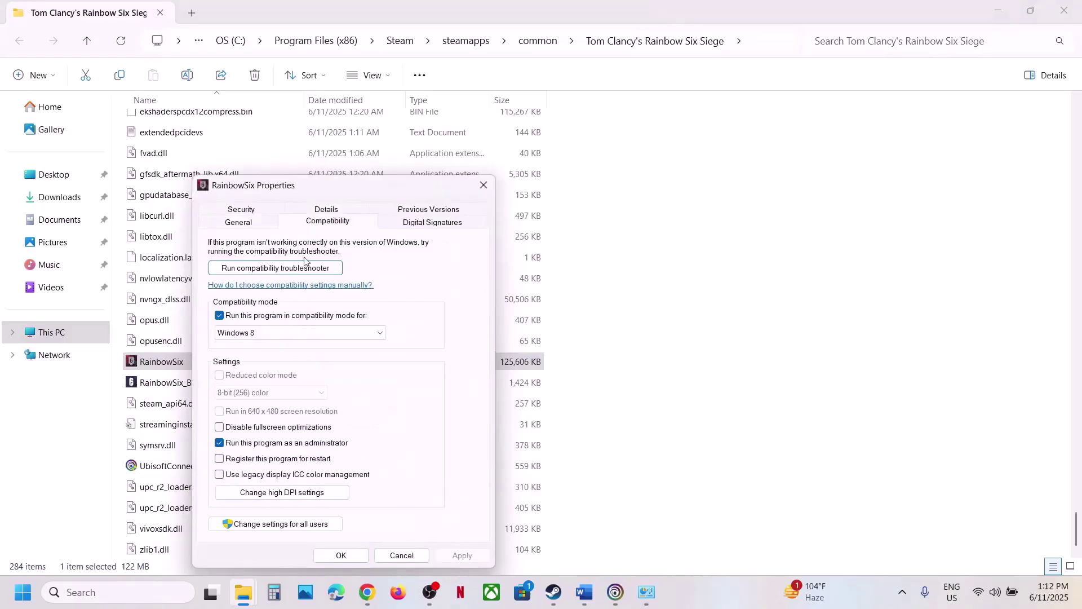
left_click(261, 332)
left_click(260, 377)
left_click(459, 556)
left_click(454, 557)
left_click(343, 557)
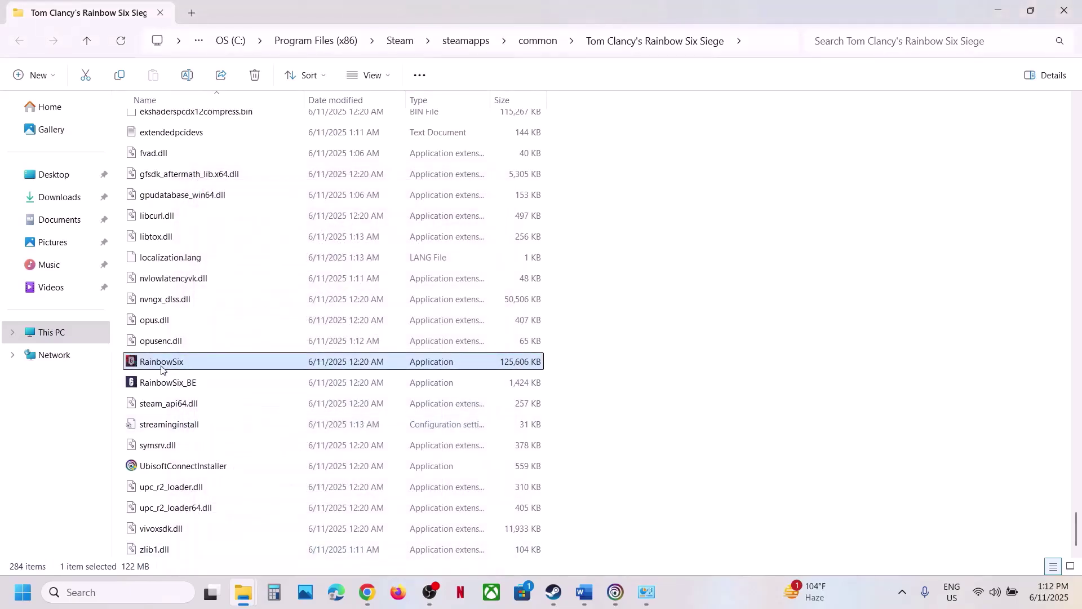
- Clear RainbowSix's compatibility mode and administrator options again
right_click(161, 368)
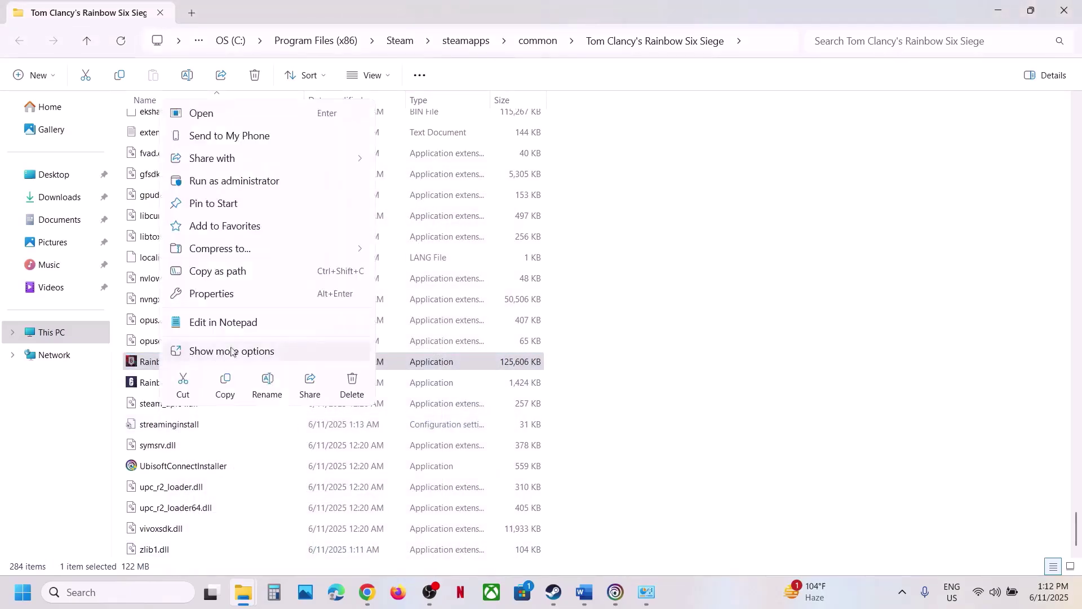
left_click(220, 299)
left_click(287, 222)
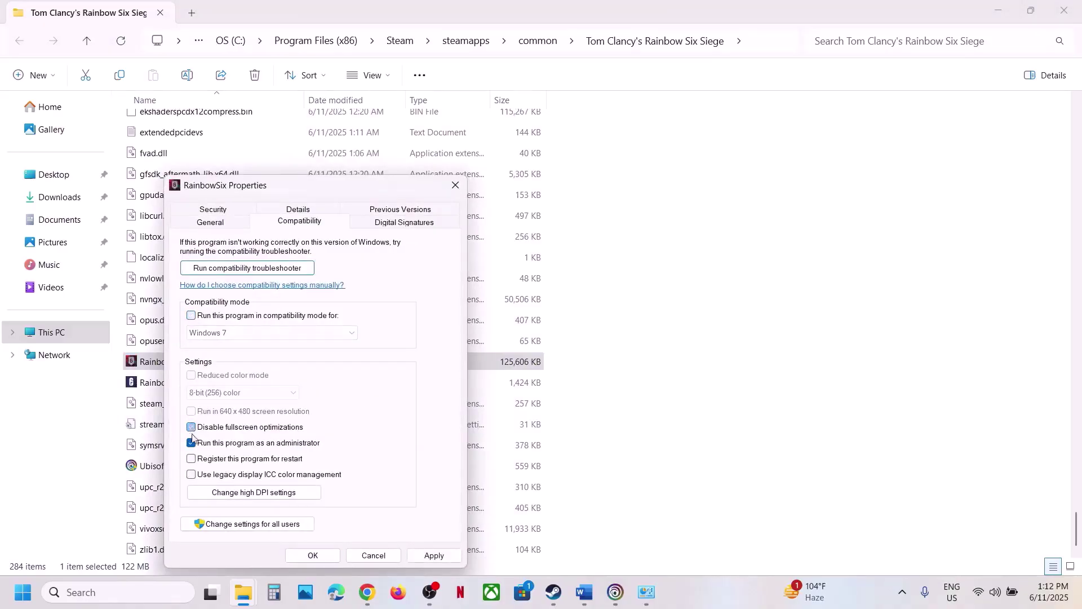
left_click(313, 555)
left_click(584, 592)
- View Verify integrity of game files under Siege X's Steam Installed Files properties, then close them
scroll(393, 314, "down", 4)
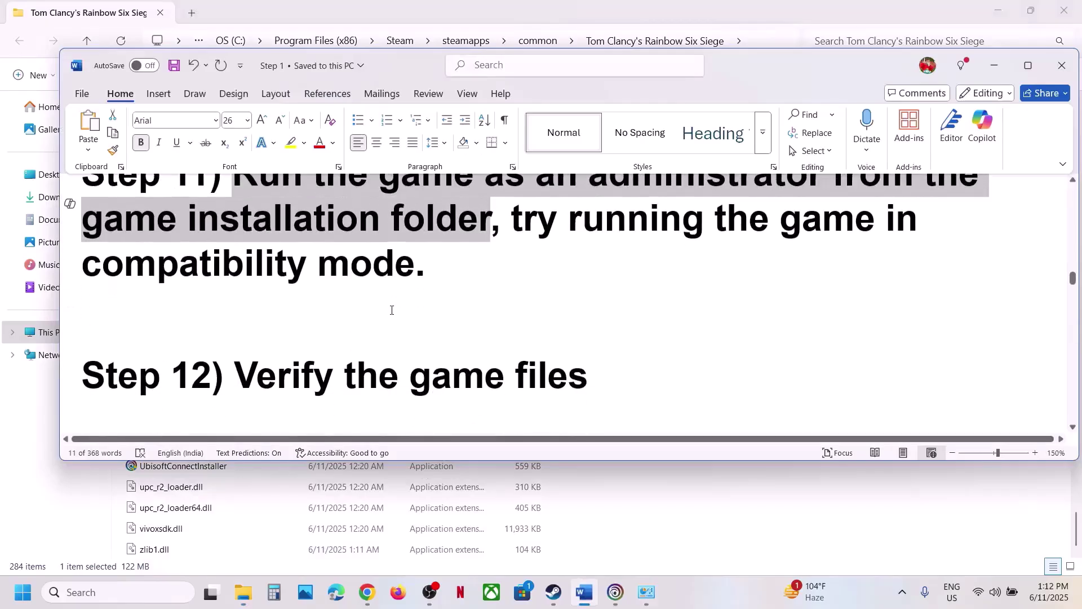
scroll(316, 320, "up", 2)
left_click_drag(237, 390, 510, 390)
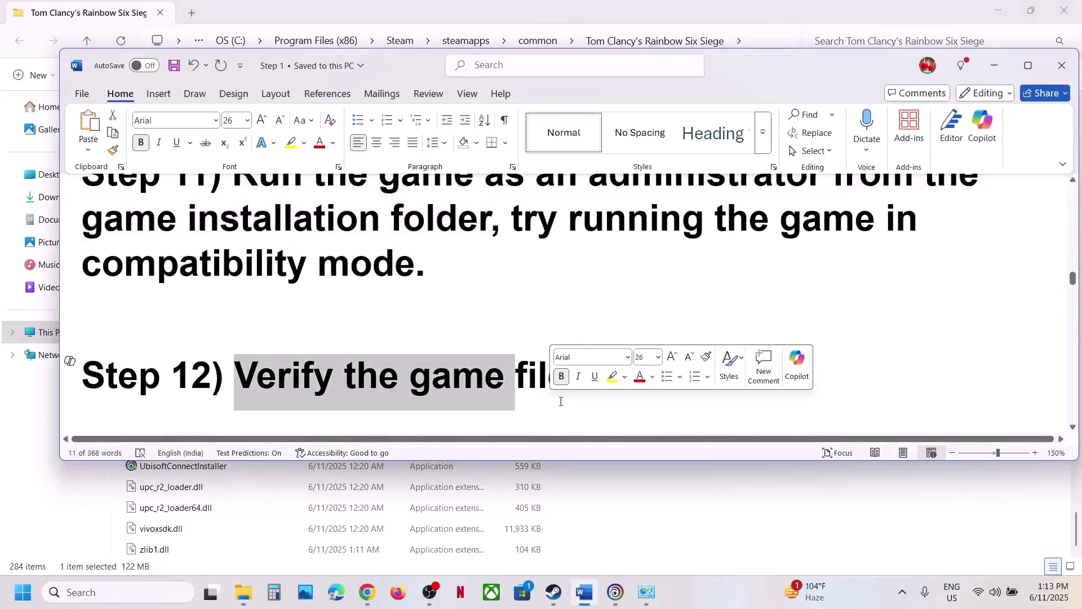
left_click(553, 592)
right_click(83, 345)
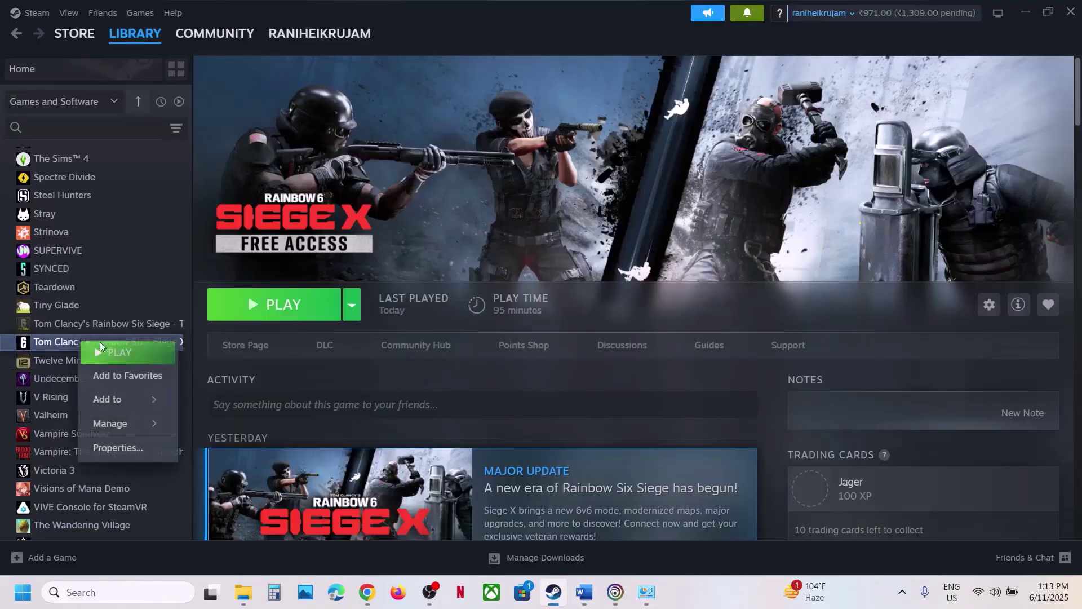
left_click(129, 447)
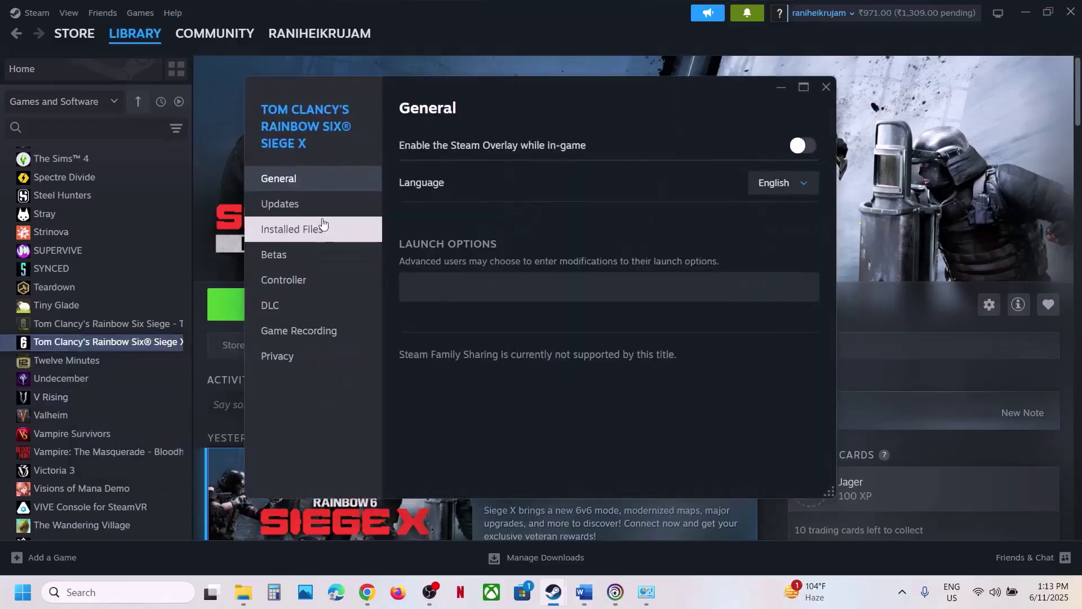
left_click(309, 236)
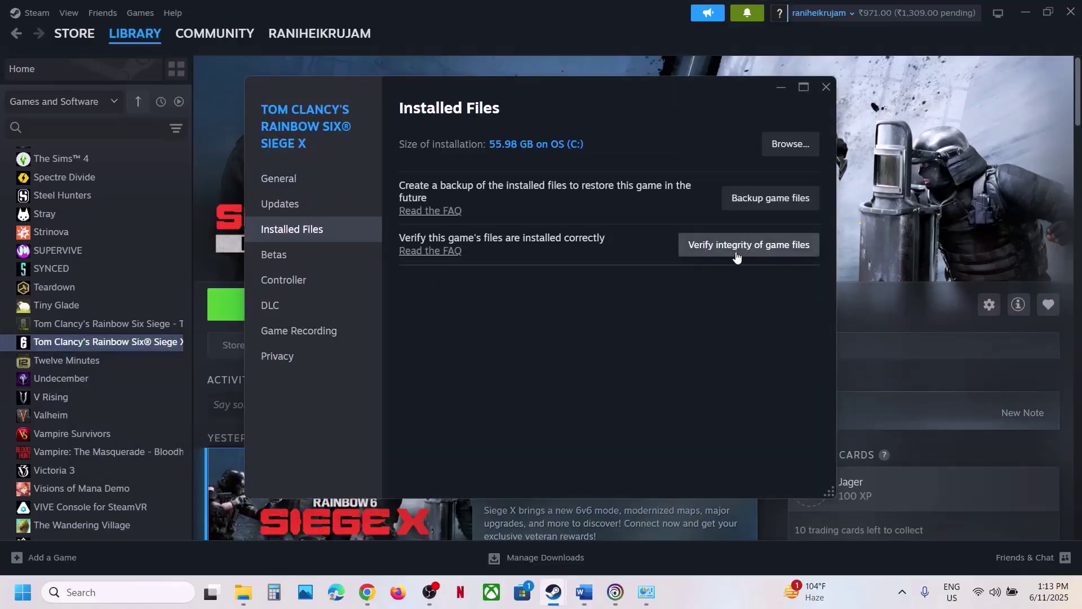
left_click(822, 87)
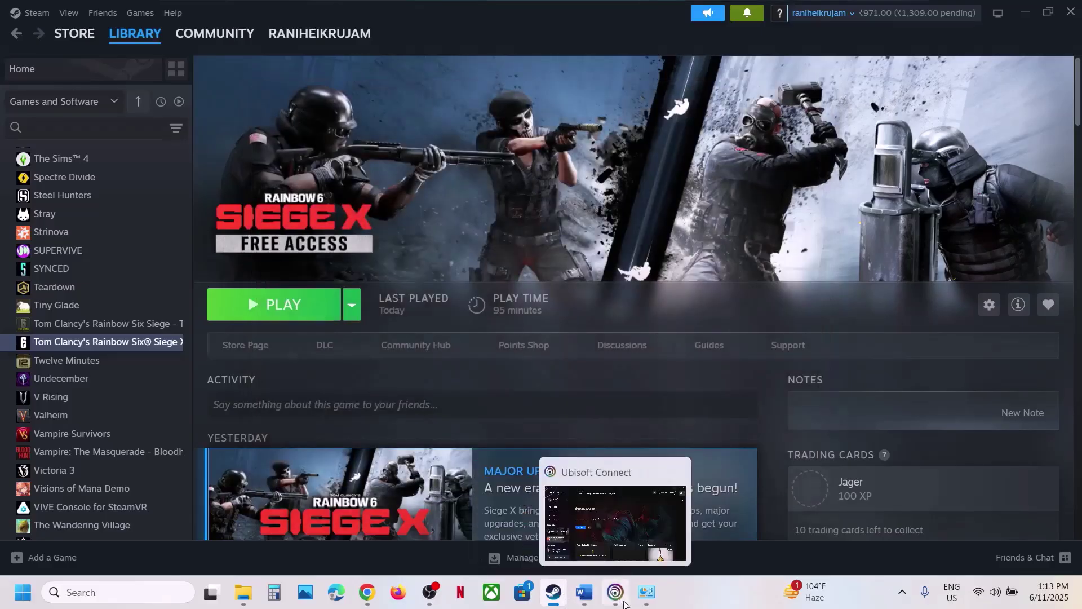
- In the Ubisoft Connect library, open the first installed Siege X card and show its Verify files option
left_click(615, 592)
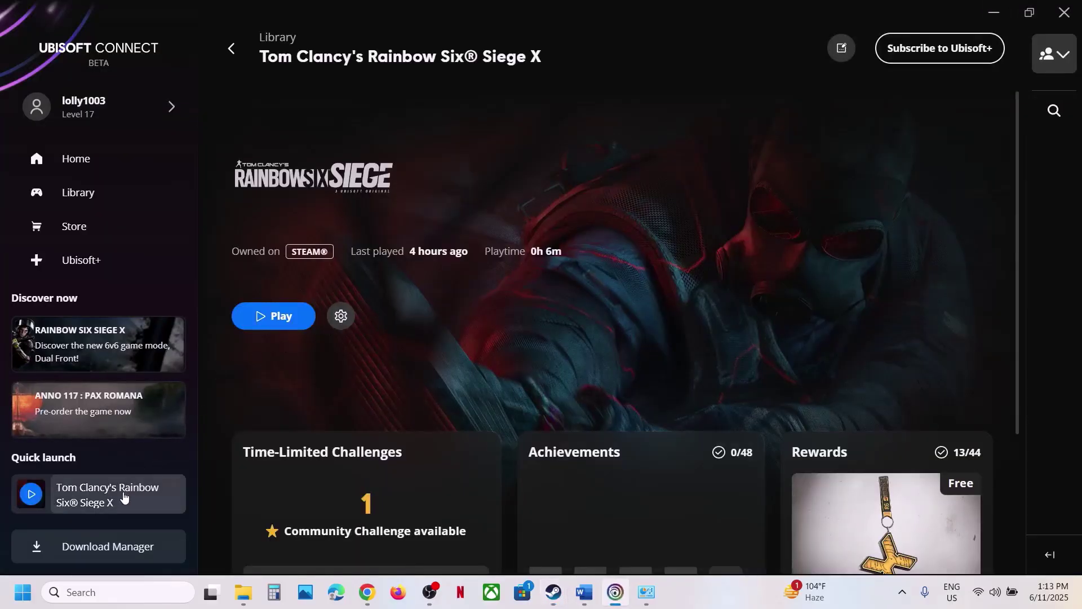
left_click(340, 314)
left_click(79, 191)
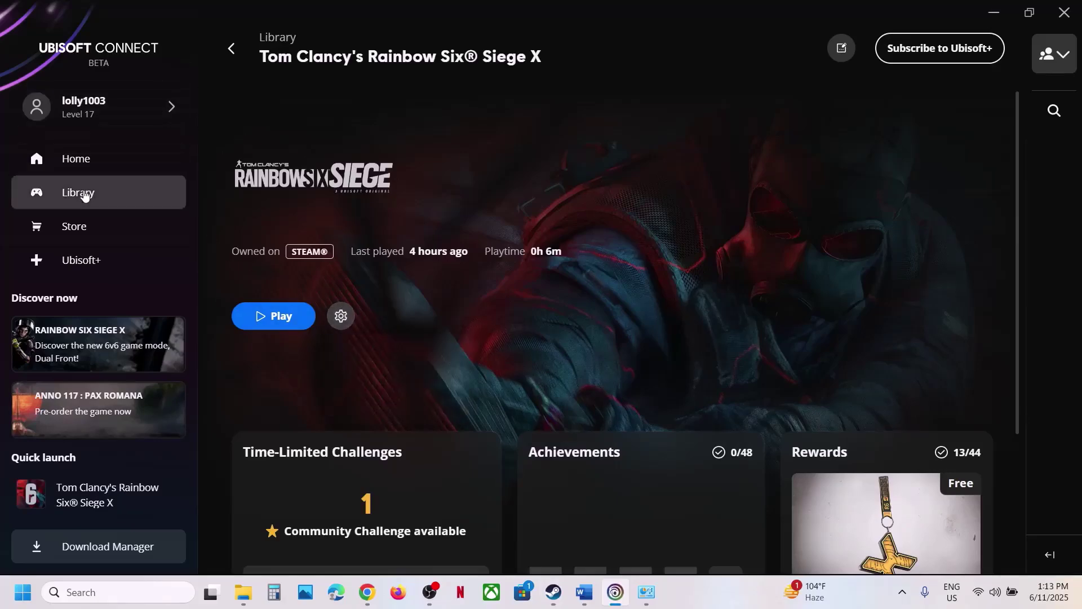
scroll(515, 355, "down", 1)
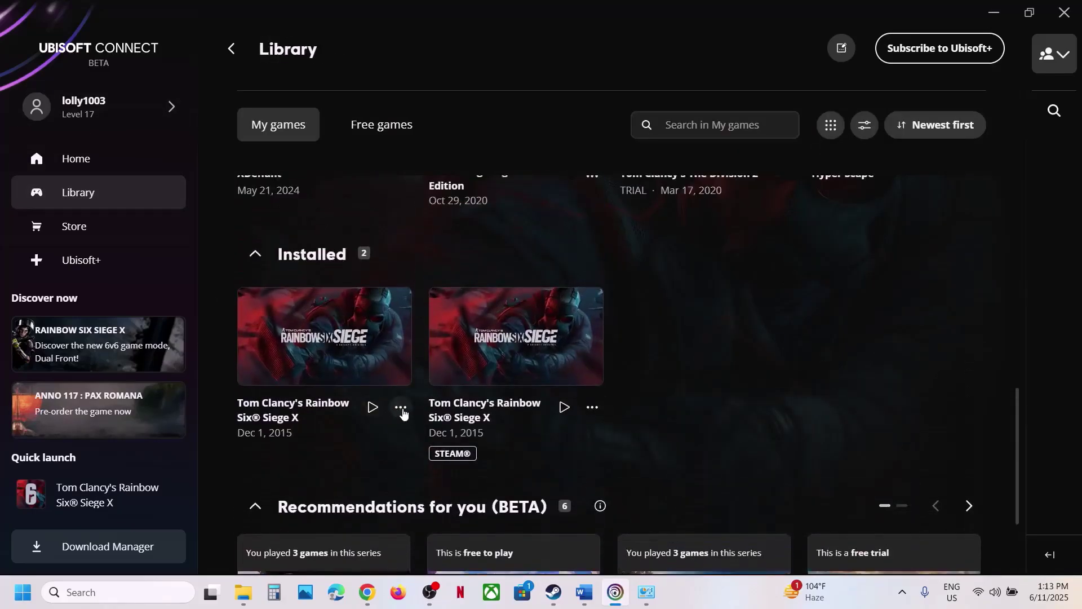
left_click(361, 353)
left_click(467, 317)
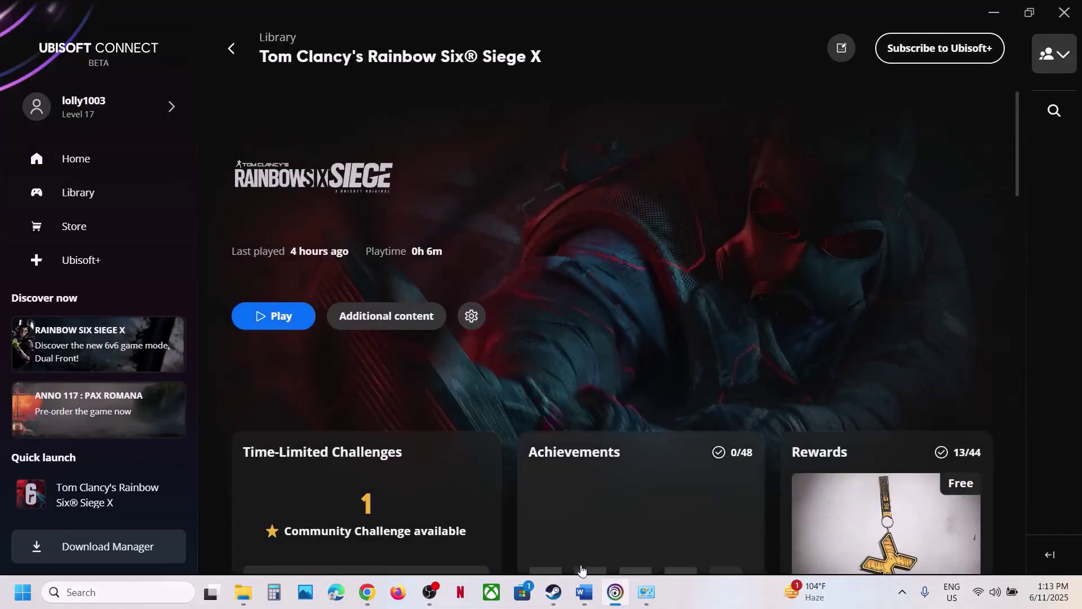
left_click(584, 591)
scroll(376, 300, "down", 1)
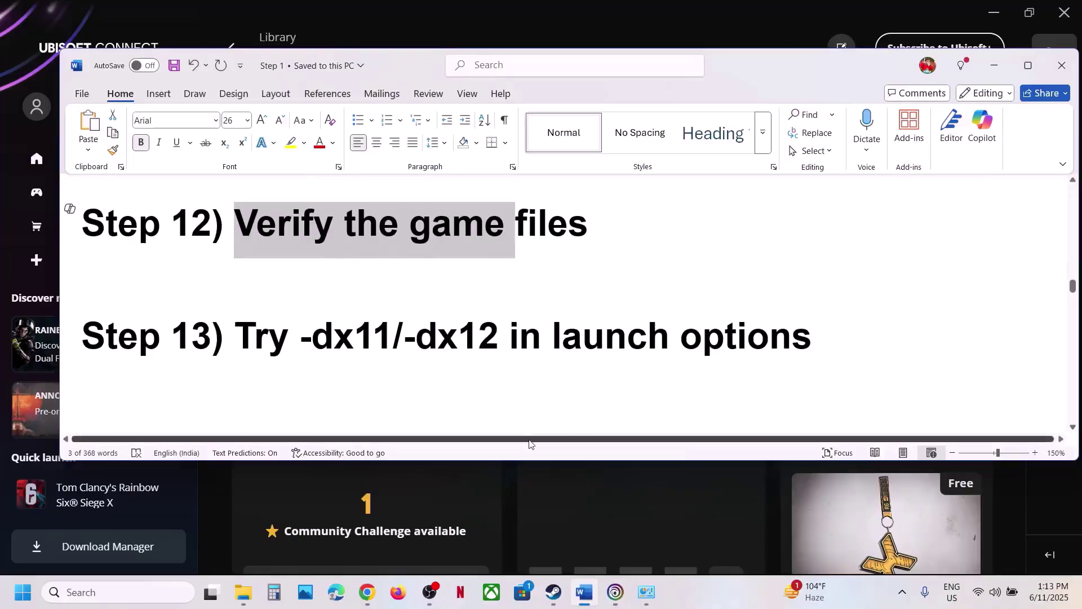
- Enter -dx12 as Siege X's Steam launch option, then delete it and close properties
left_click(554, 592)
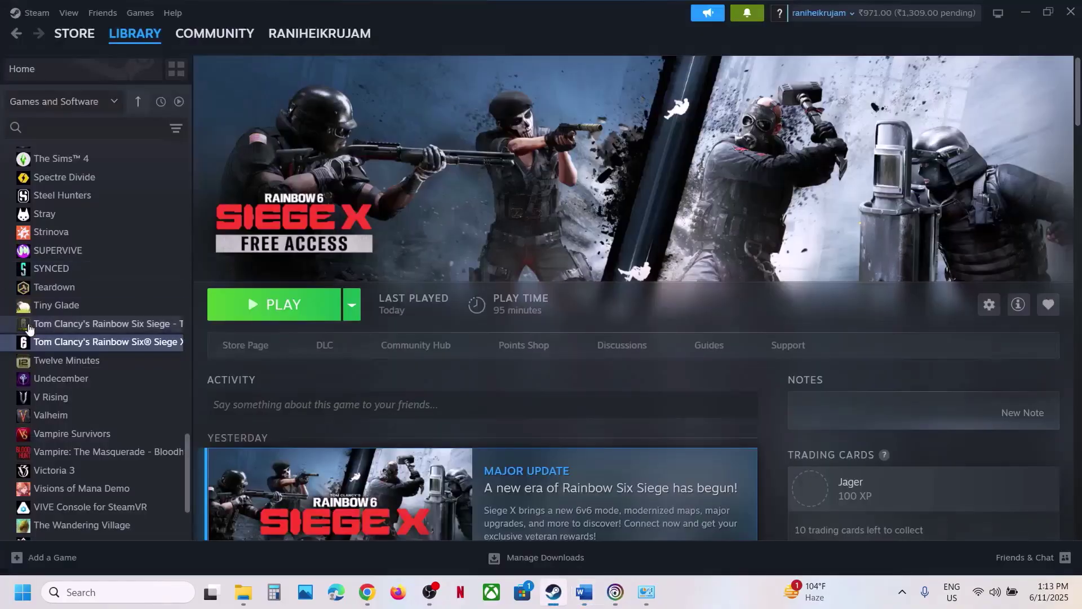
right_click(54, 342)
left_click(115, 444)
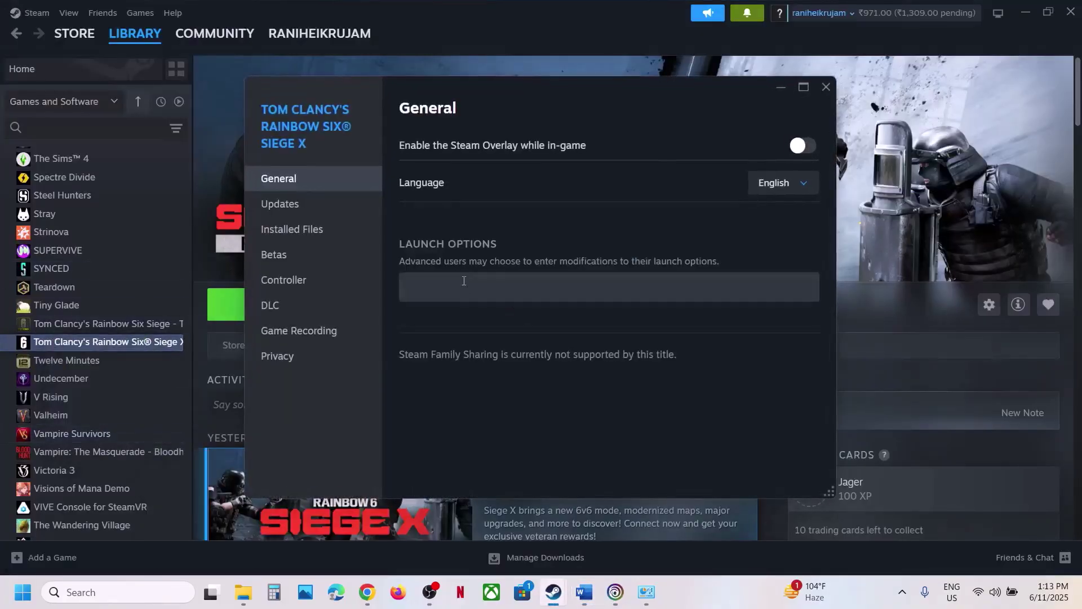
left_click(462, 286)
left_click_drag(490, 282, 348, 290)
type("-dx")
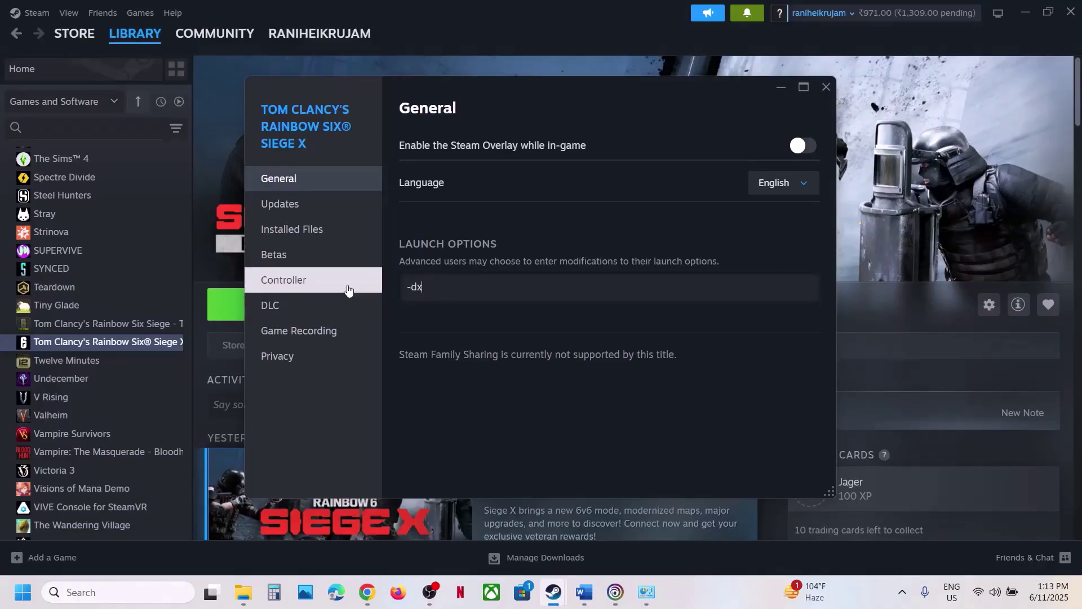
type("12")
left_click_drag(451, 287, 362, 288)
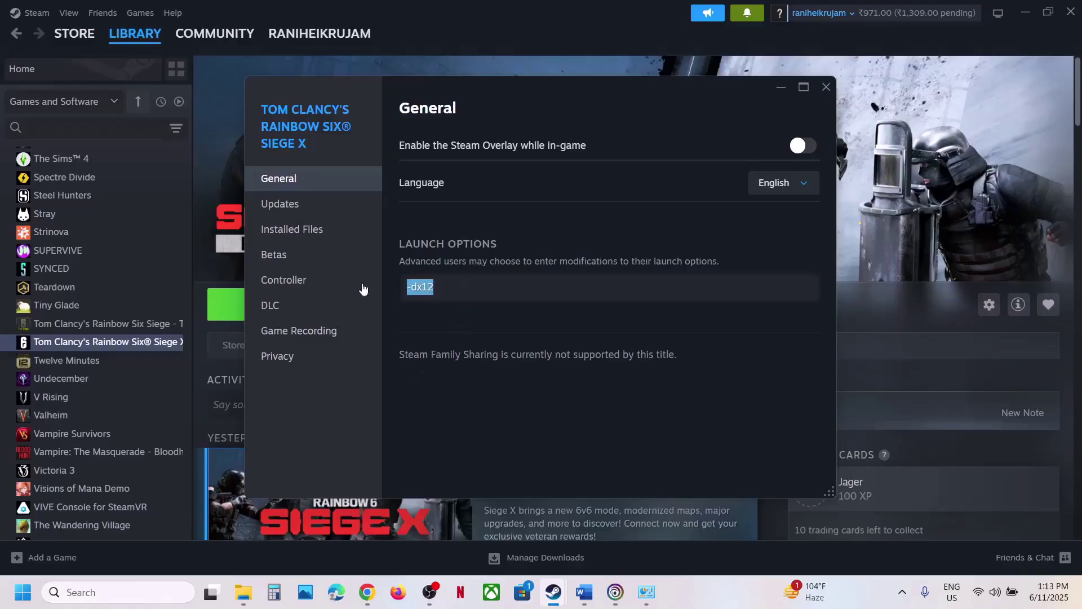
key("BackSpace")
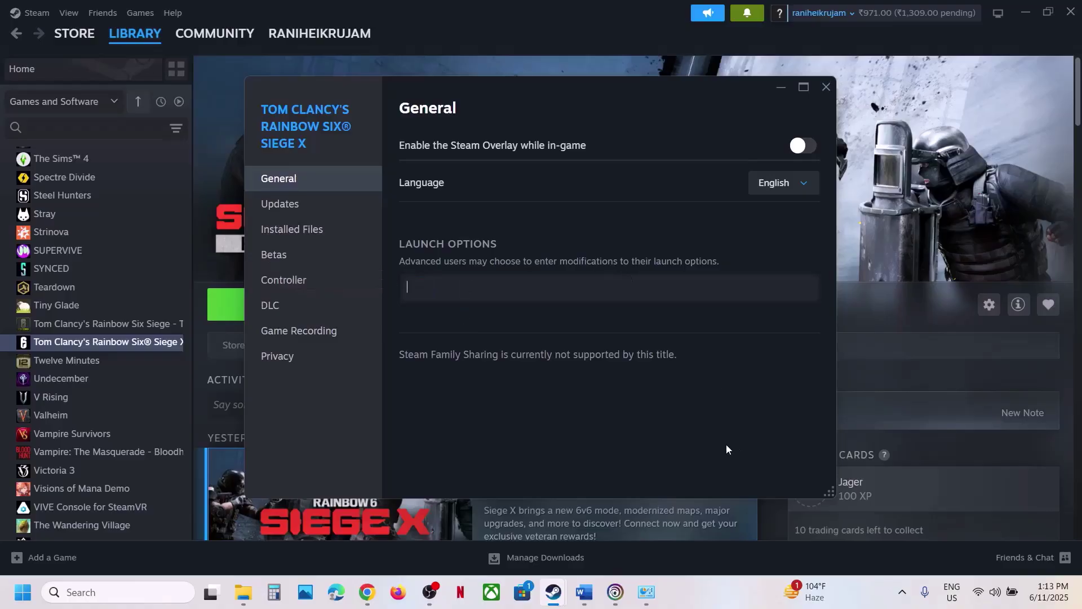
left_click(827, 87)
left_click(616, 592)
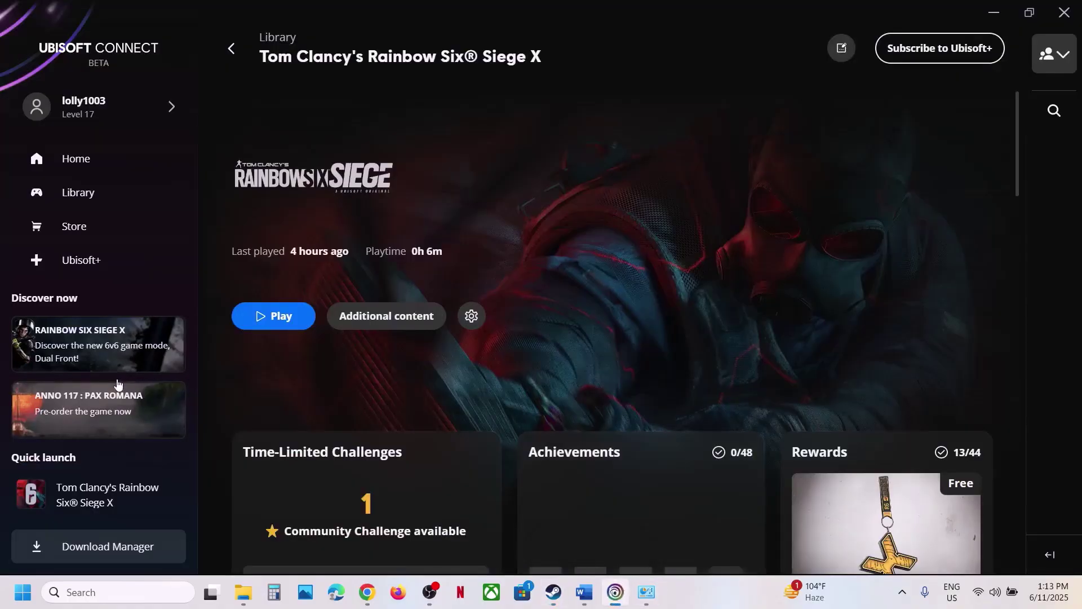
- Save -dx11, then -dx12, as Siege X launch arguments, finally saving the field empty
left_click(470, 316)
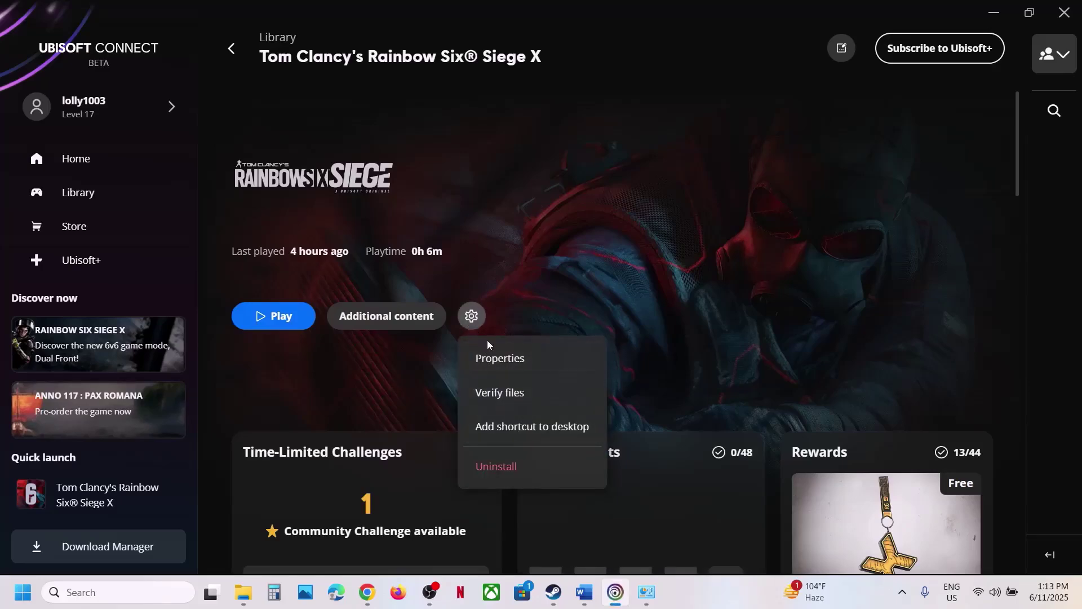
left_click(498, 359)
left_click(416, 194)
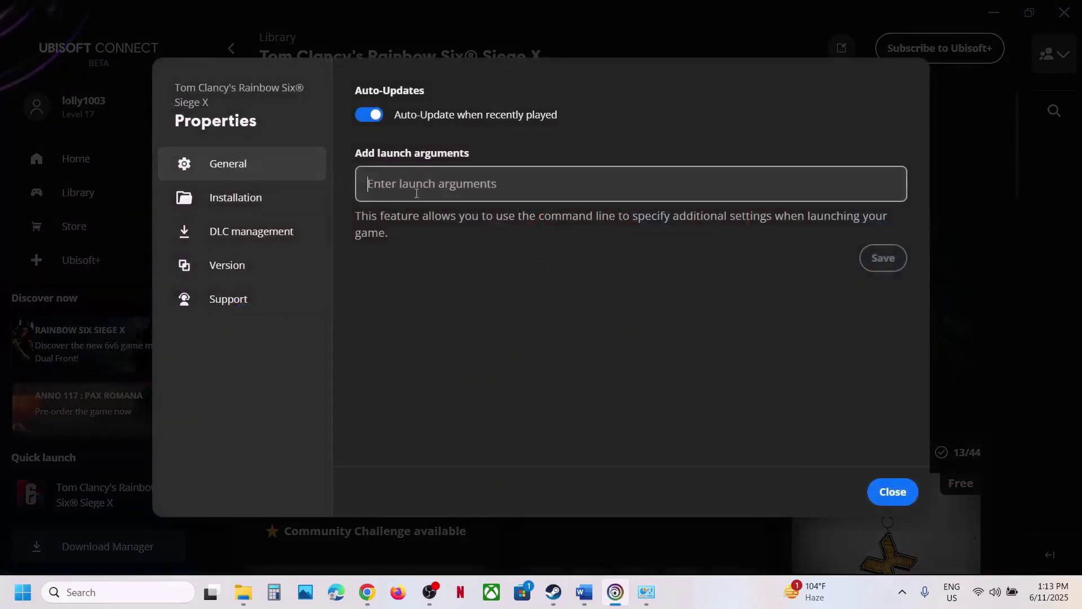
type("-dx11")
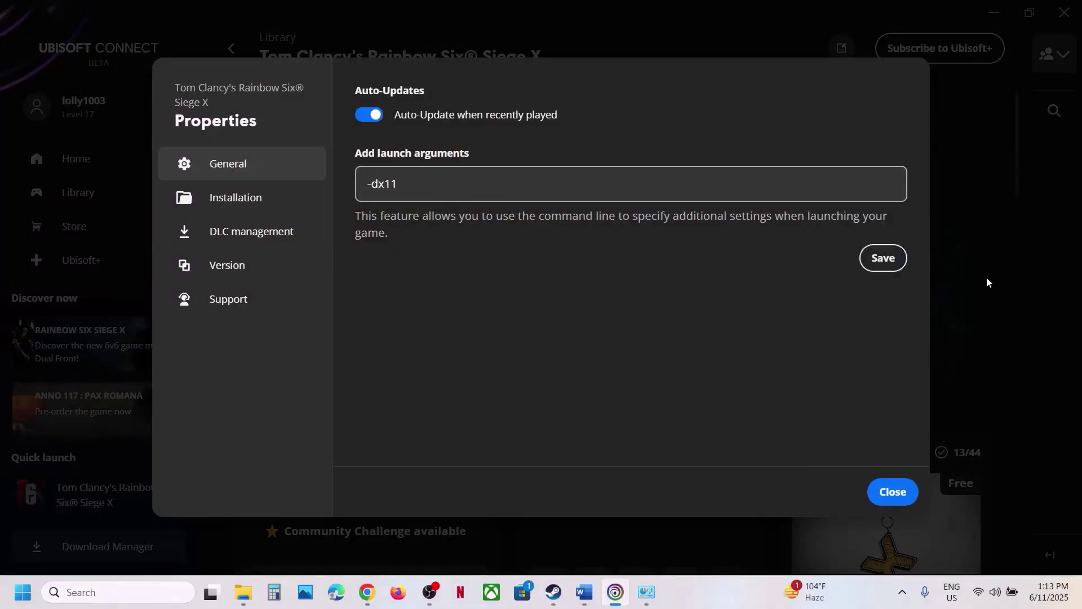
left_click(866, 263)
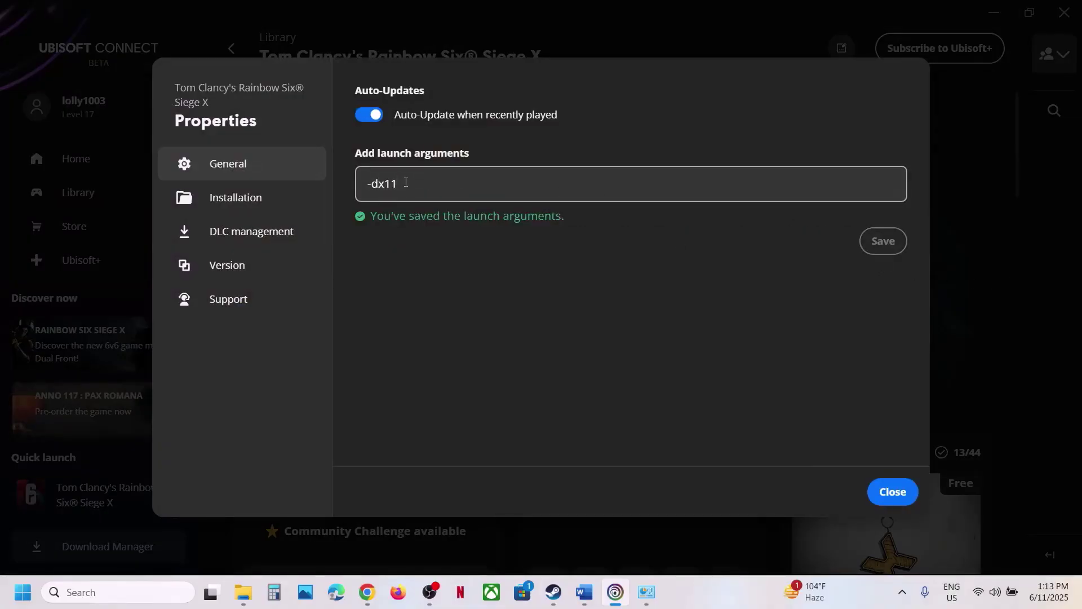
key("BackSpace")
left_click(894, 241)
key("BackSpace")
key("BackSpace")
key("BackSpace")
key("BackSpace")
key("BackSpace")
left_click(883, 242)
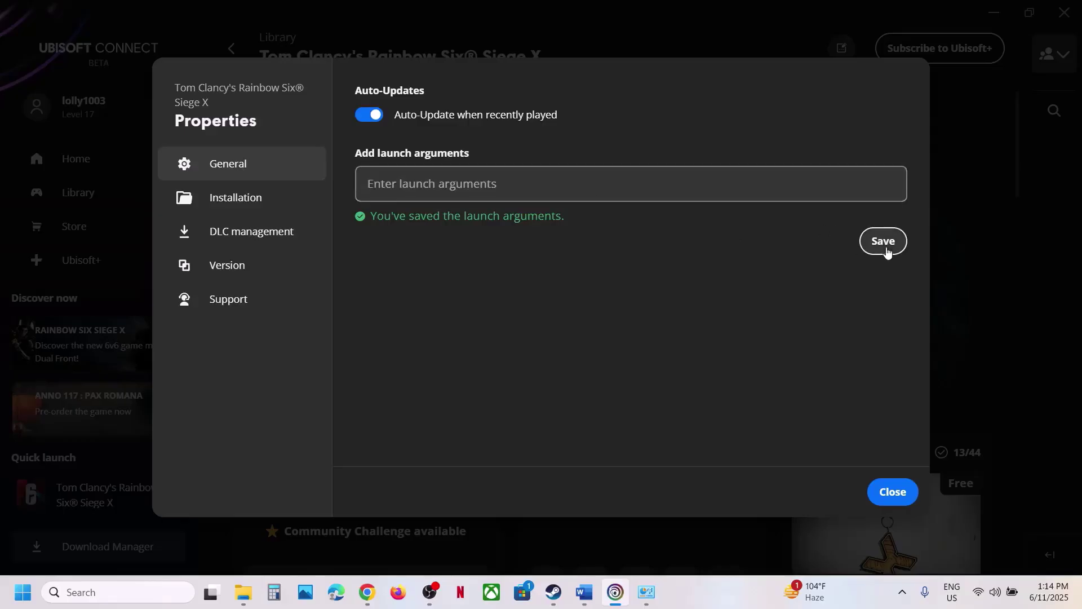